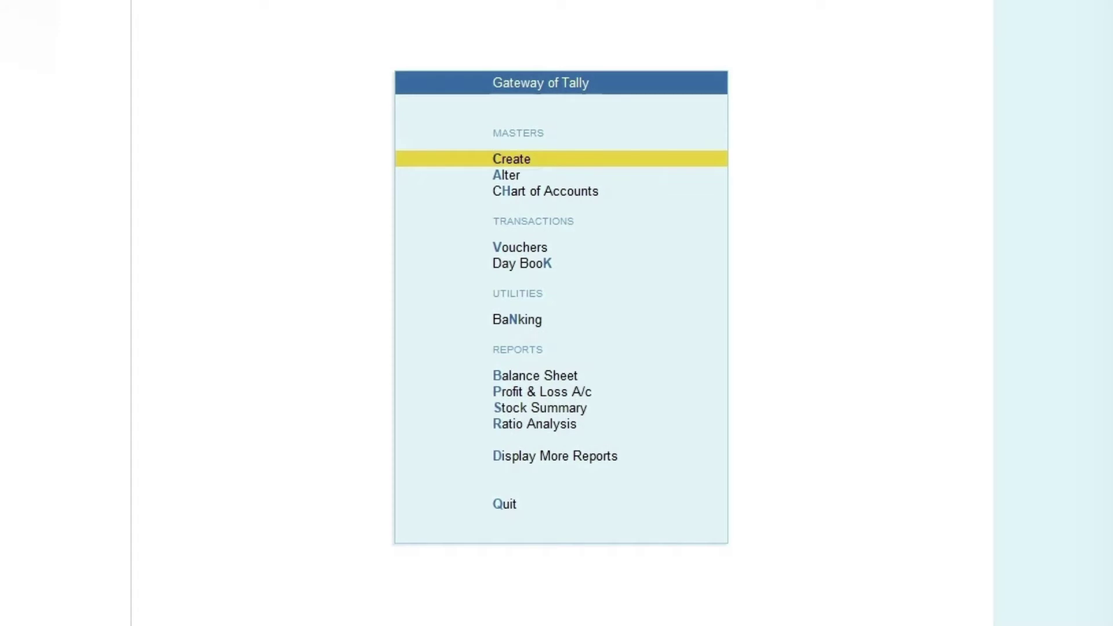
- Open the Display More Reports section from the Gateway of Tally
key(Down)
key(Down)
key(Down)
key(Down)
key(Down)
key(Down)
key(Down)
key(Down)
key(Down)
key(Down)
key(Return)
- Open the GSTR-1 report from the GST reports under Statutory Reports
key(Down)
key(Down)
key(Down)
key(Down)
key(Down)
key(Down)
key(Down)
key(Down)
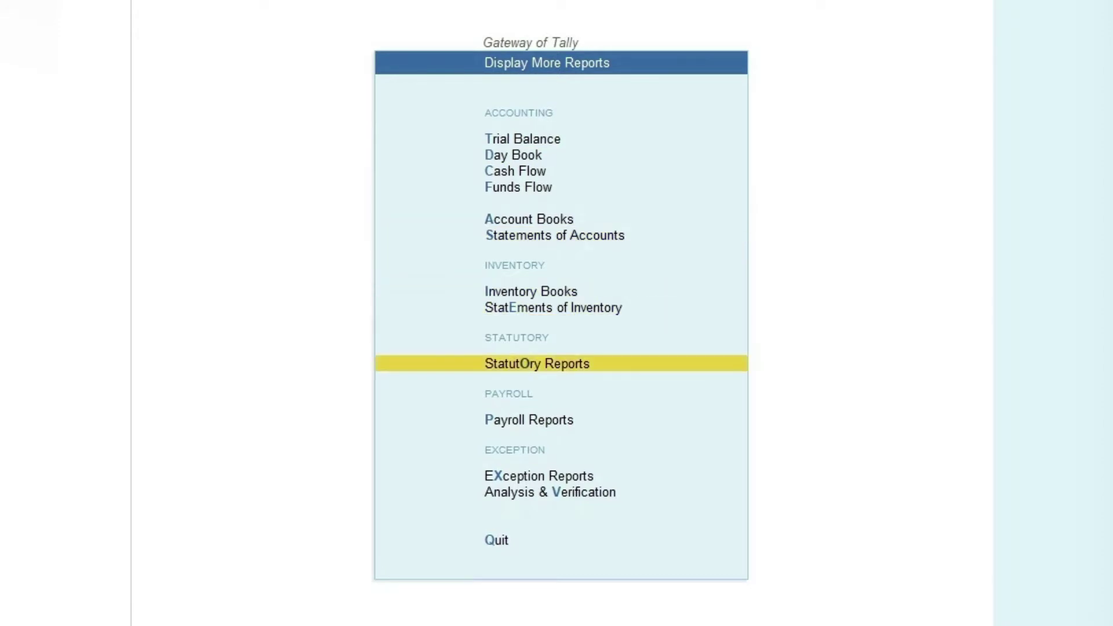
key(Return)
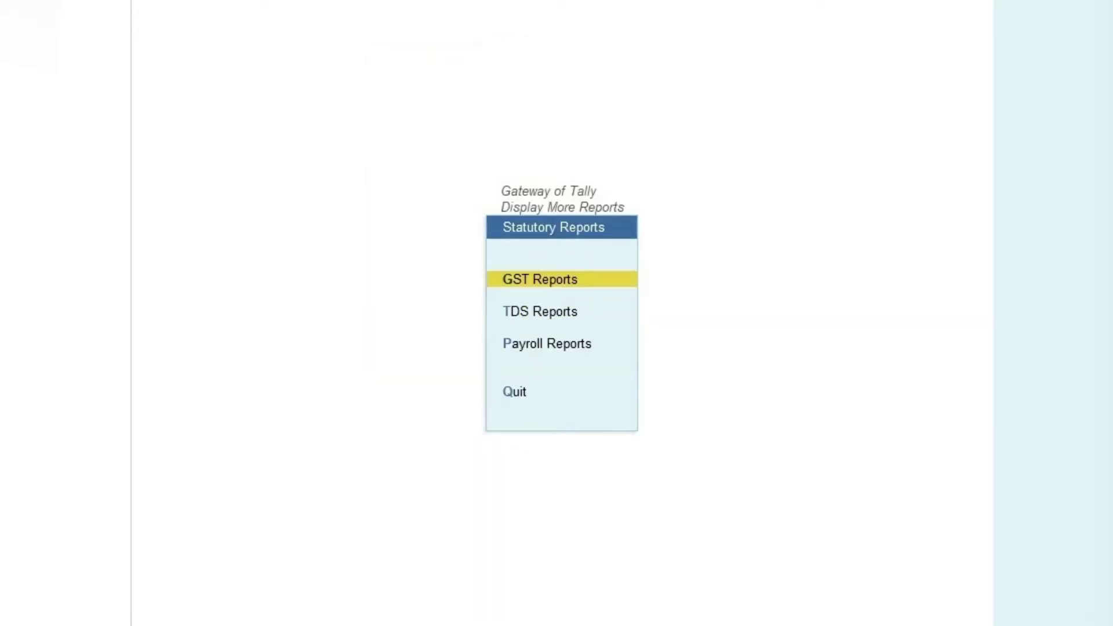
key(Return)
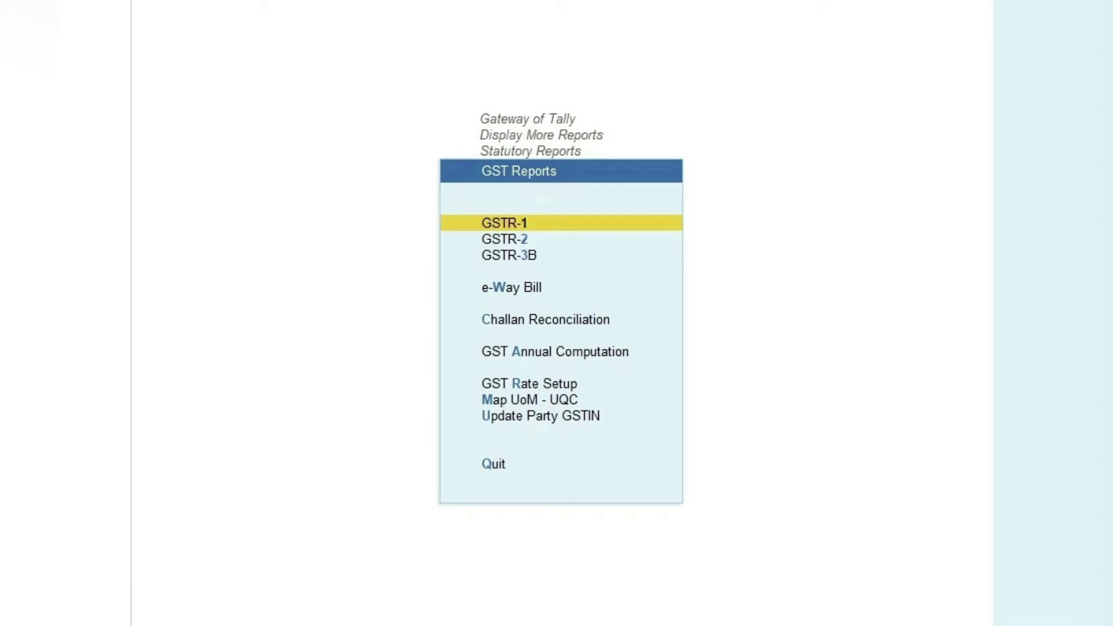
key(Return)
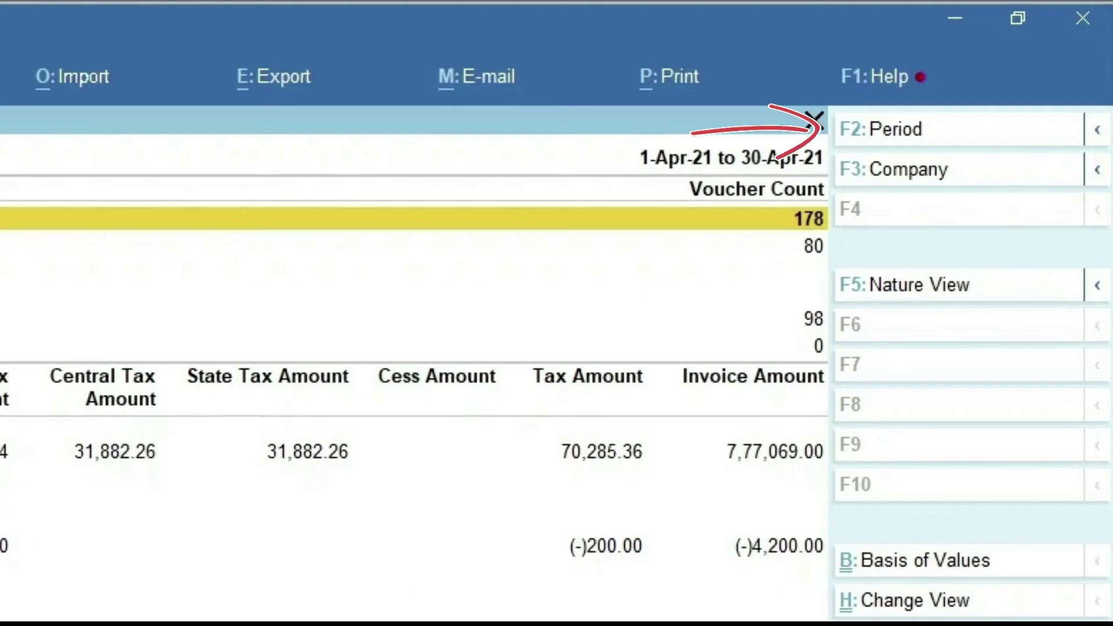
- Set the GSTR-1 report period from 1-4-2021 to 30-4-2021
key(F2)
key(Return)
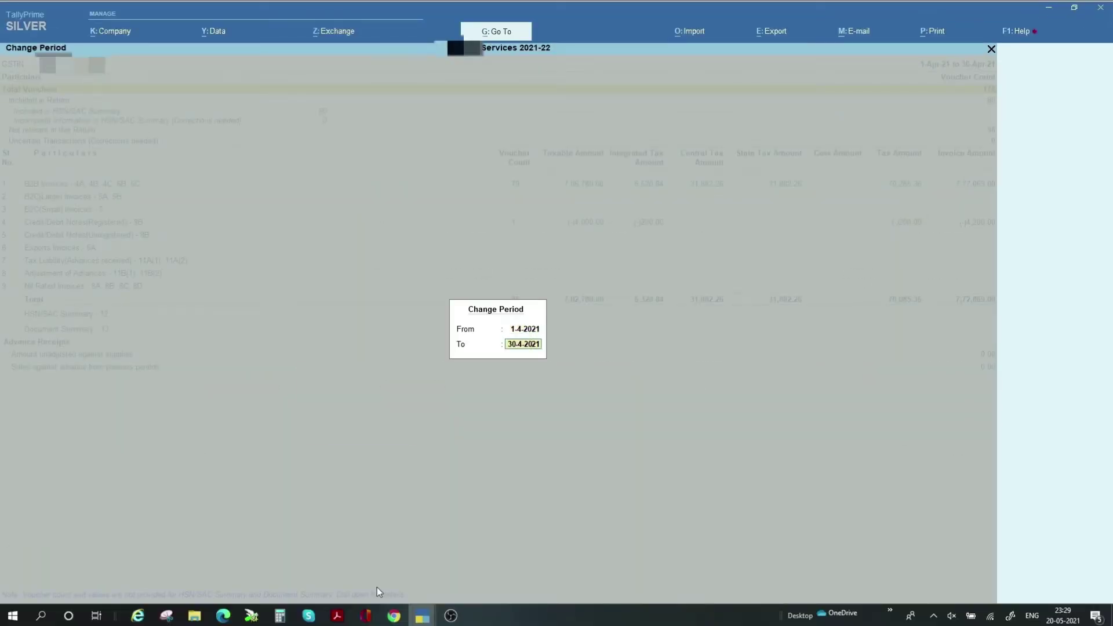
key(Return)
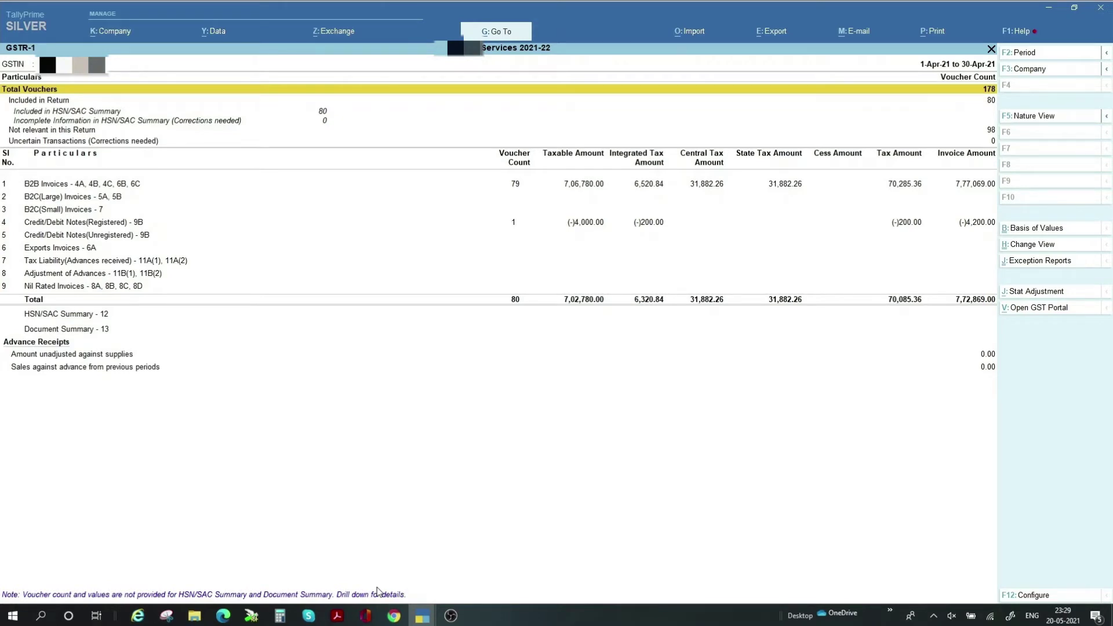
- Examine the GSTR-1 voucher counts for included, HSN/SAC summary, incomplete, not relevant and uncertain transactions
key(Down)
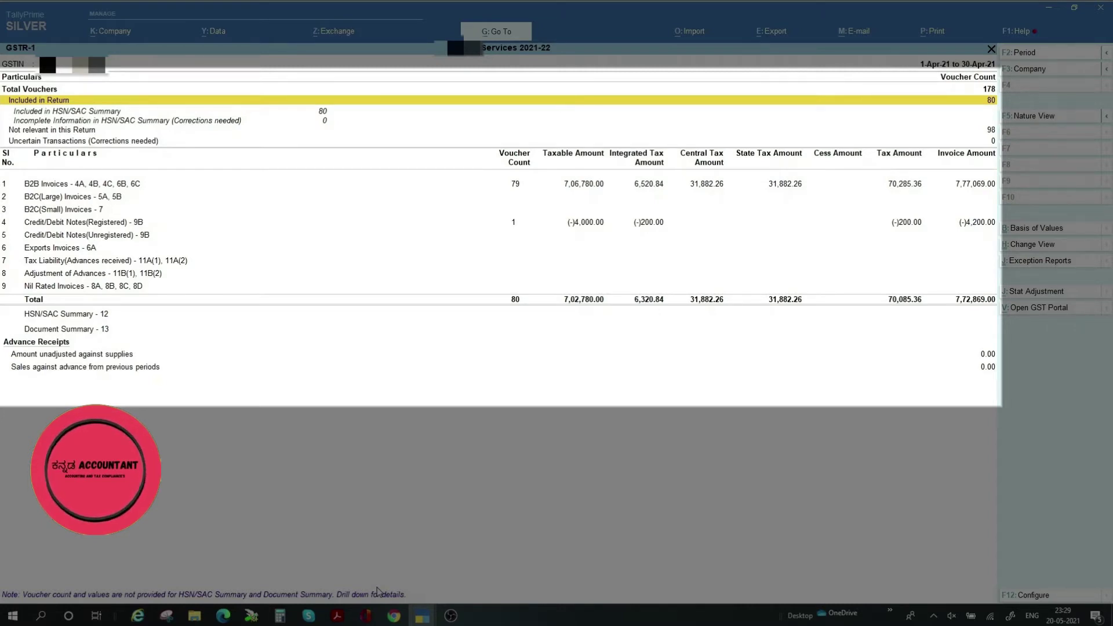
key(Down)
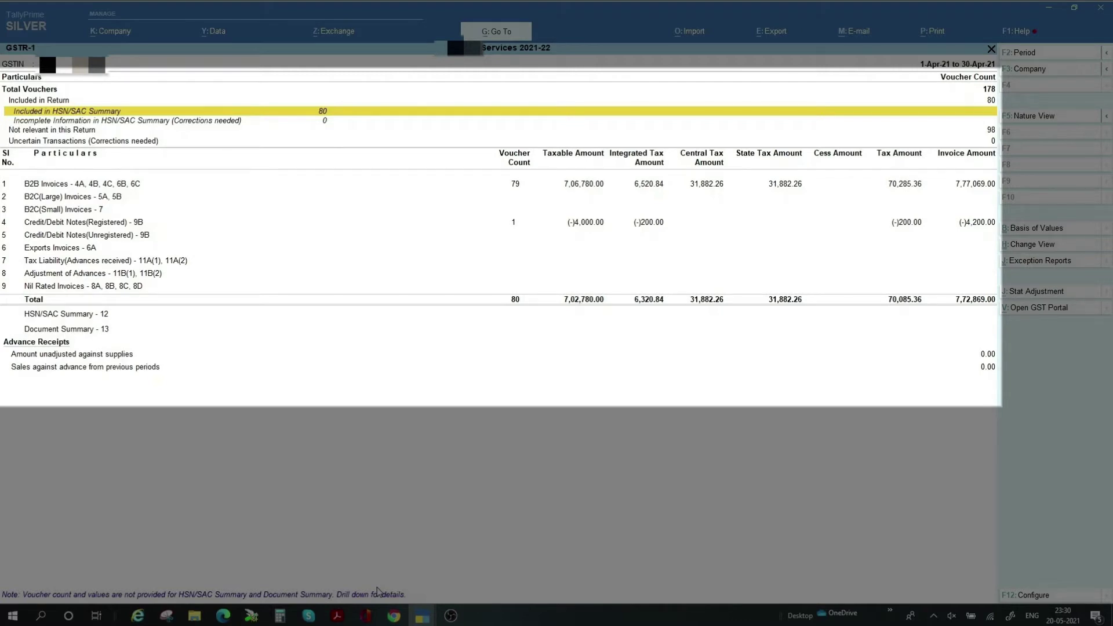
key(Down)
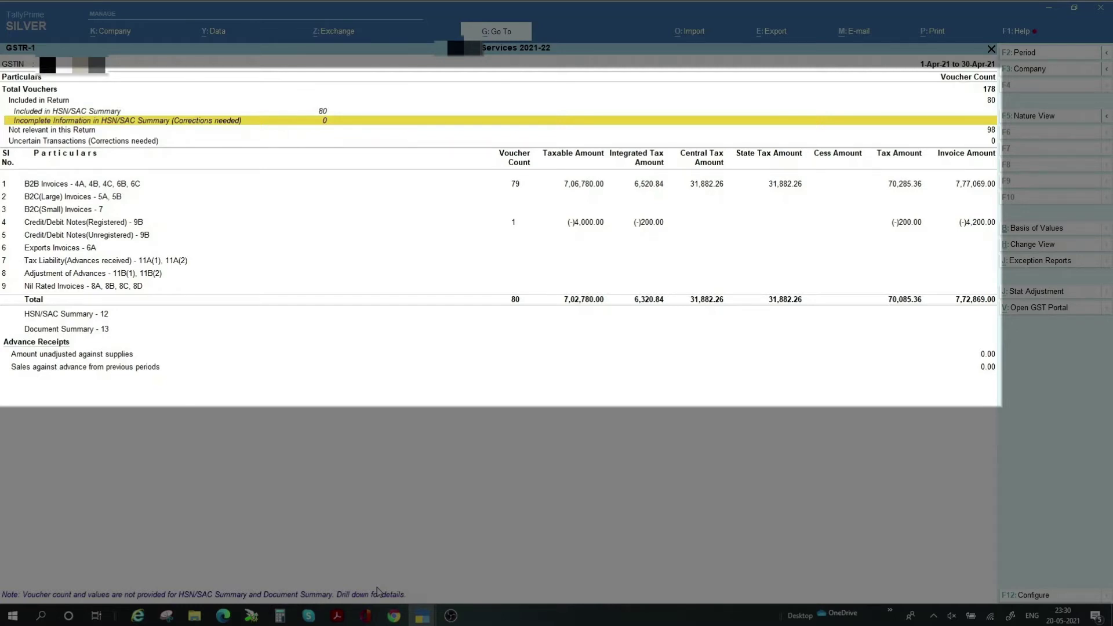
key(Down)
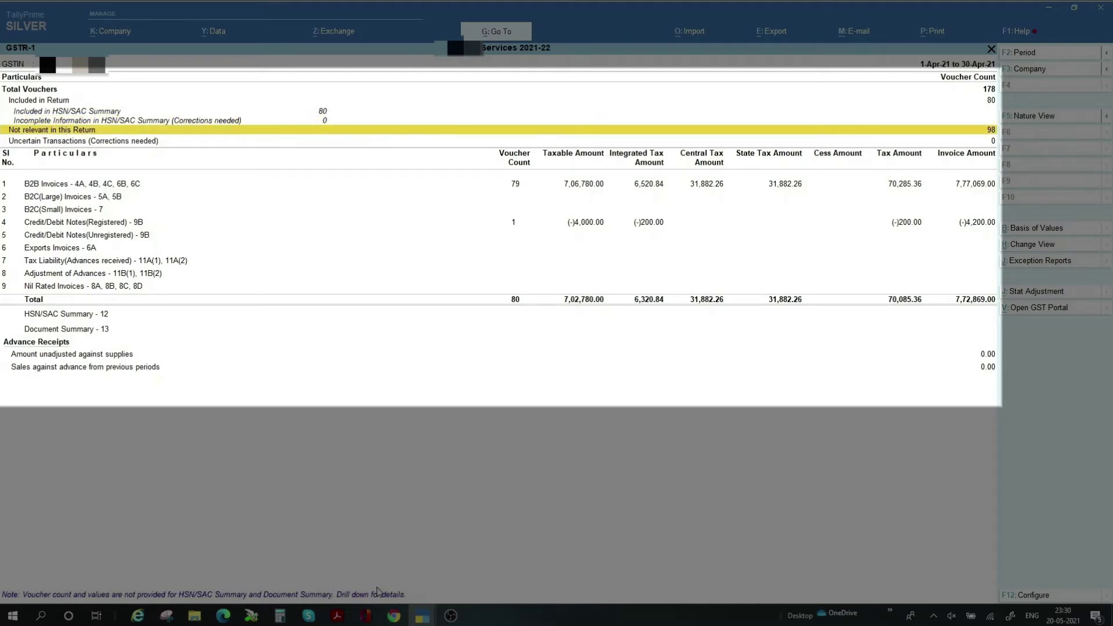
key(Down)
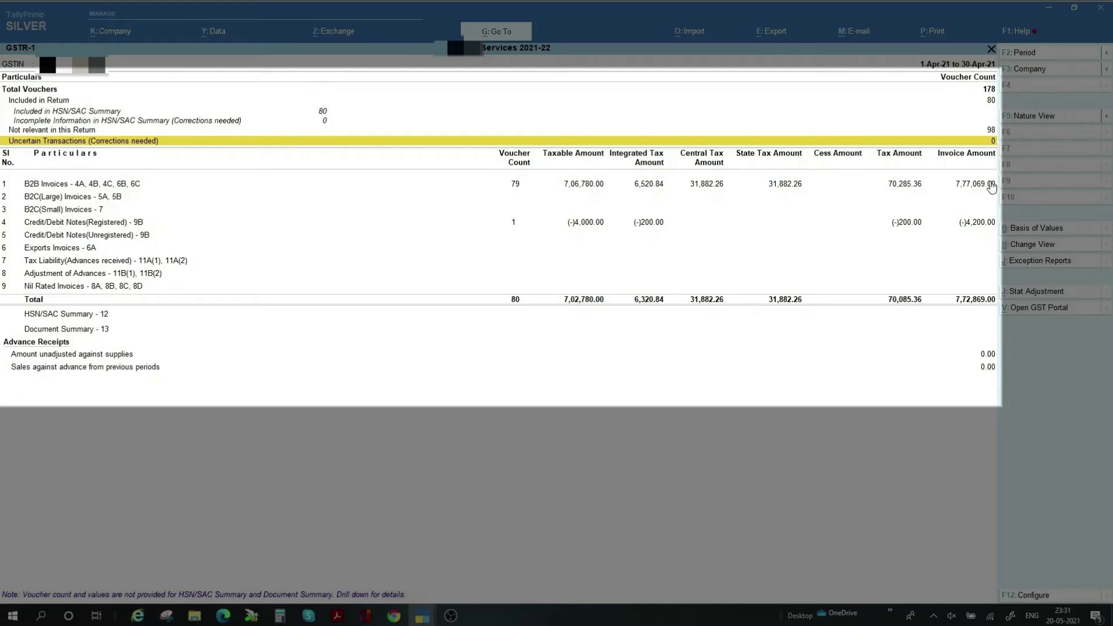
click(991, 187)
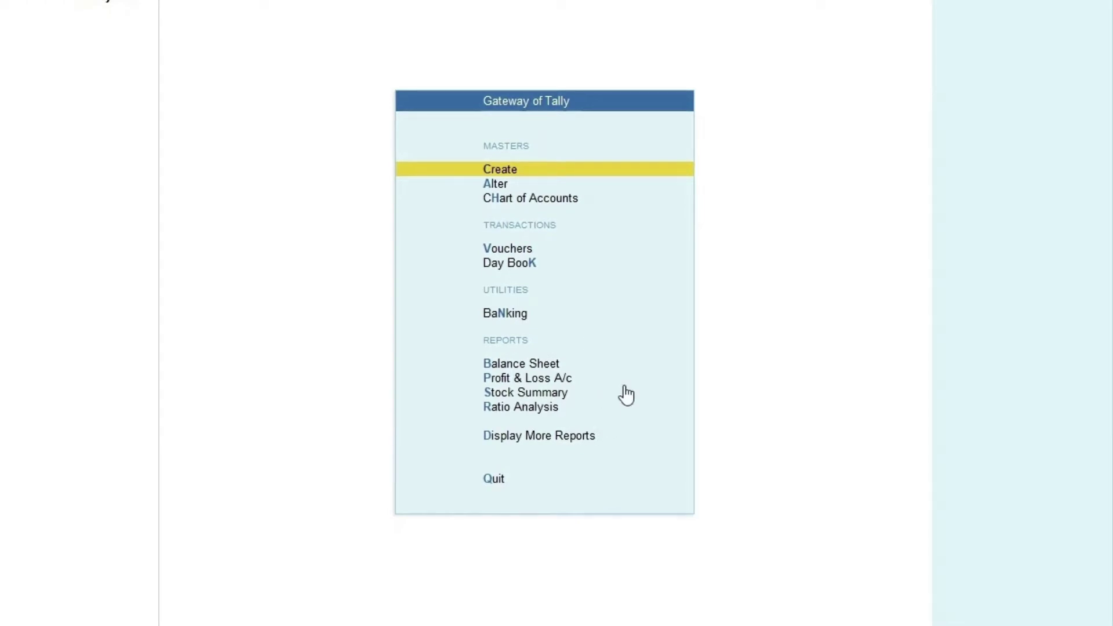
- Open the Profit & Loss A/c report from the Gateway of Tally
key(Down)
key(Down)
key(Down)
key(Down)
key(Down)
key(Down)
key(Down)
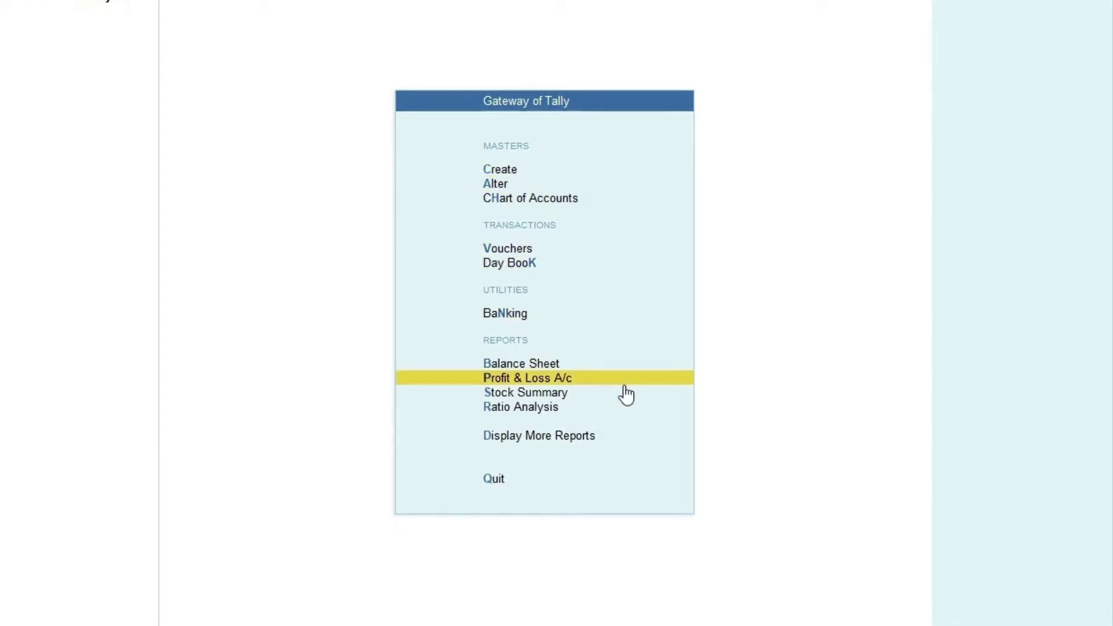
key(Return)
- Set the Profit & Loss A/c period from 1-4-2021 to 30-4-2021
key(alt+F2)
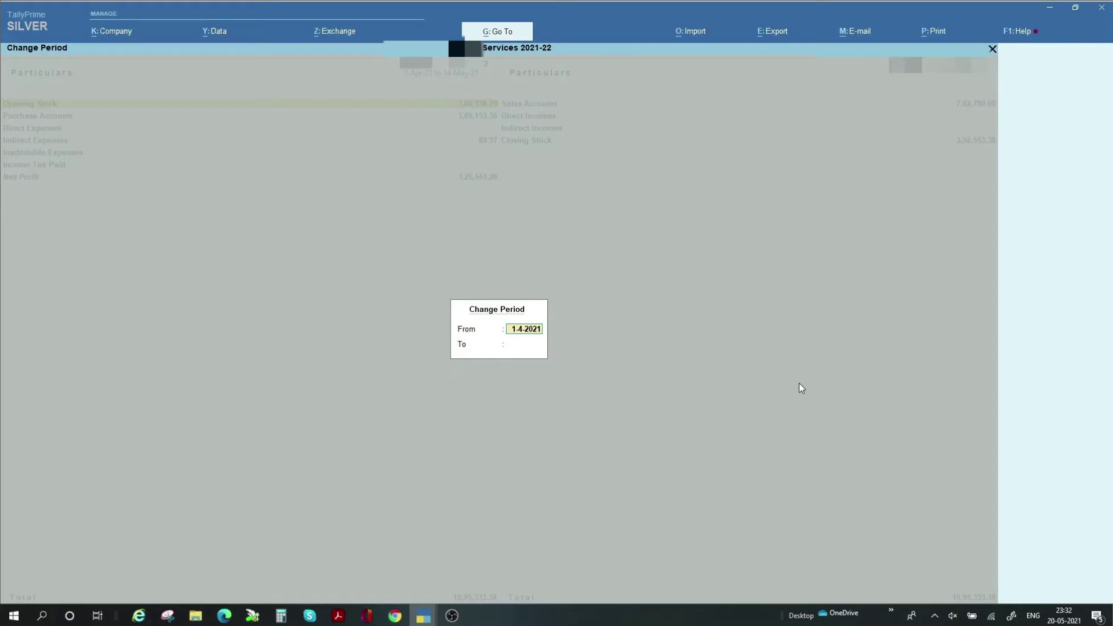
key(Return)
text(30-4)
key(Return)
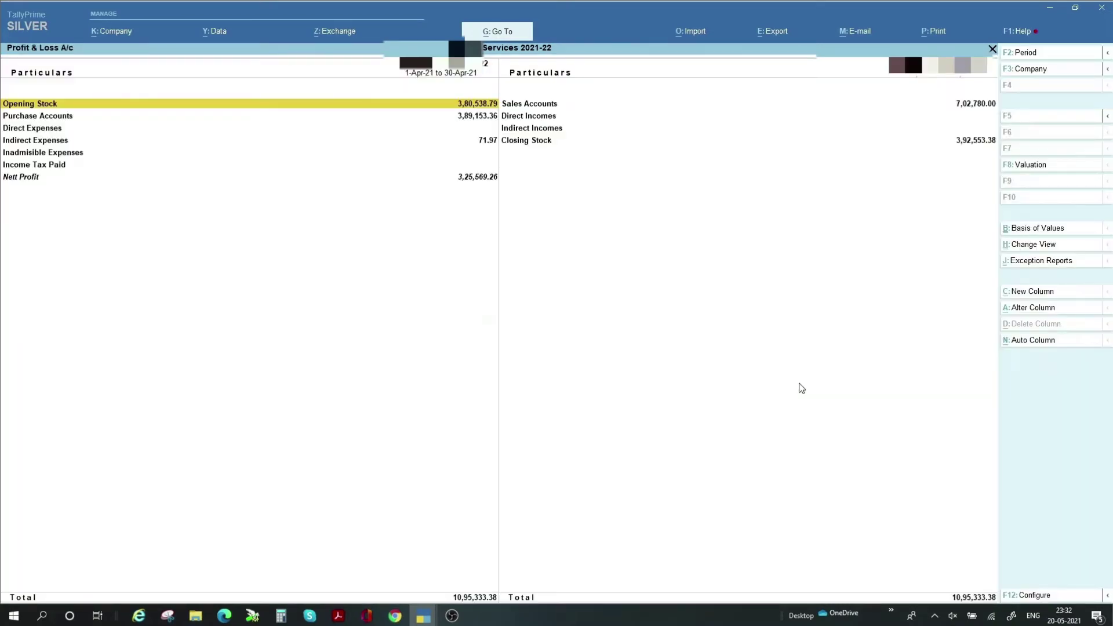
- Drill down from Sales Accounts through GST Sales to the individual sales ledgers
key(Right)
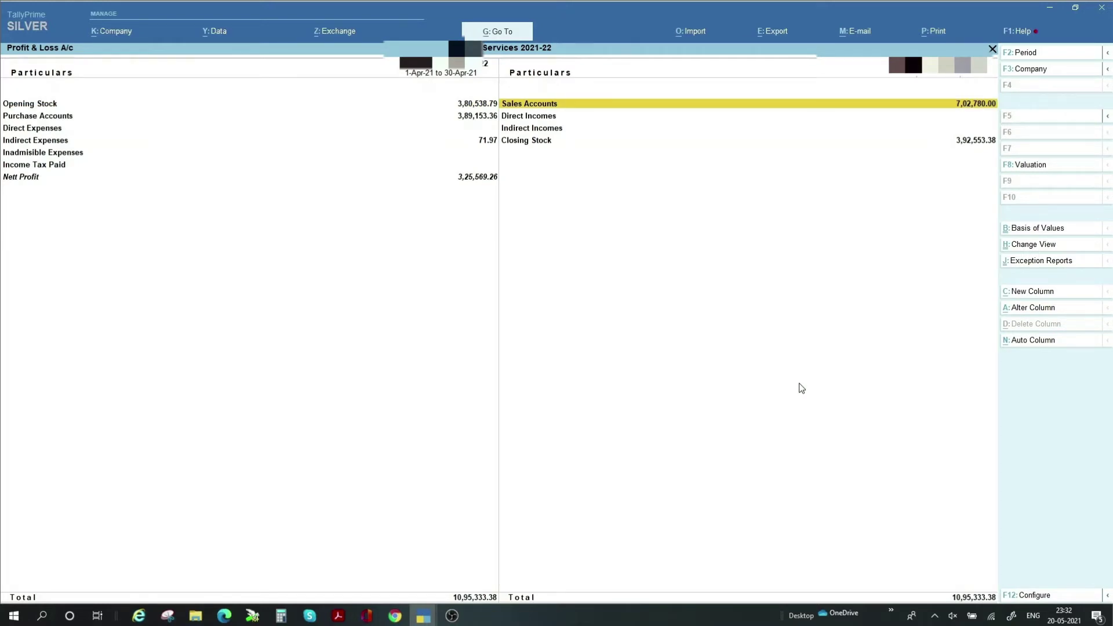
key(Return)
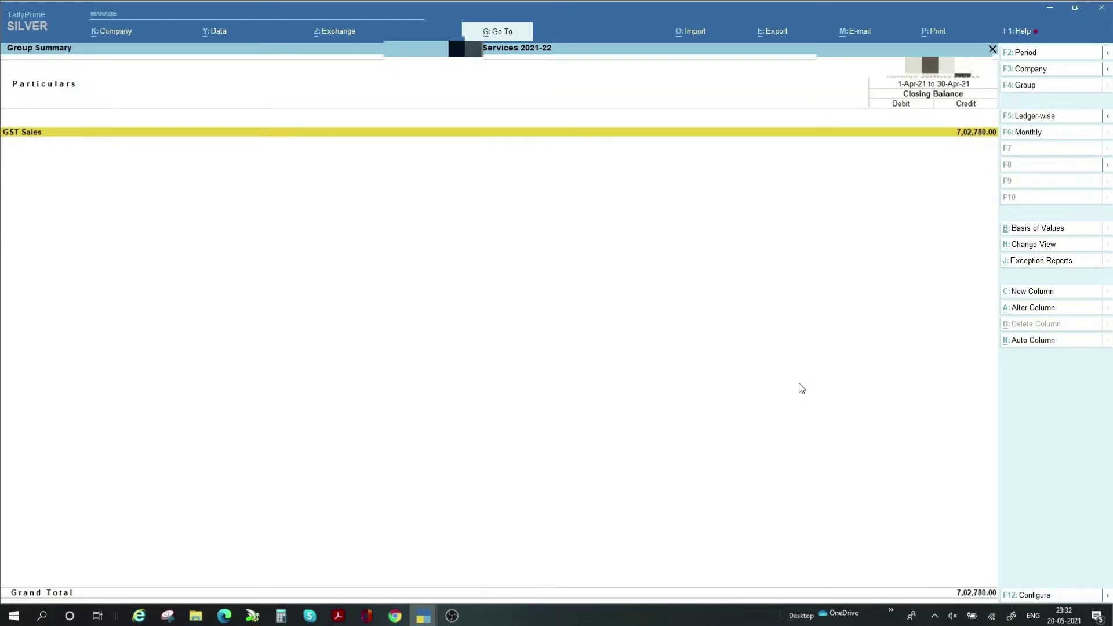
key(Return)
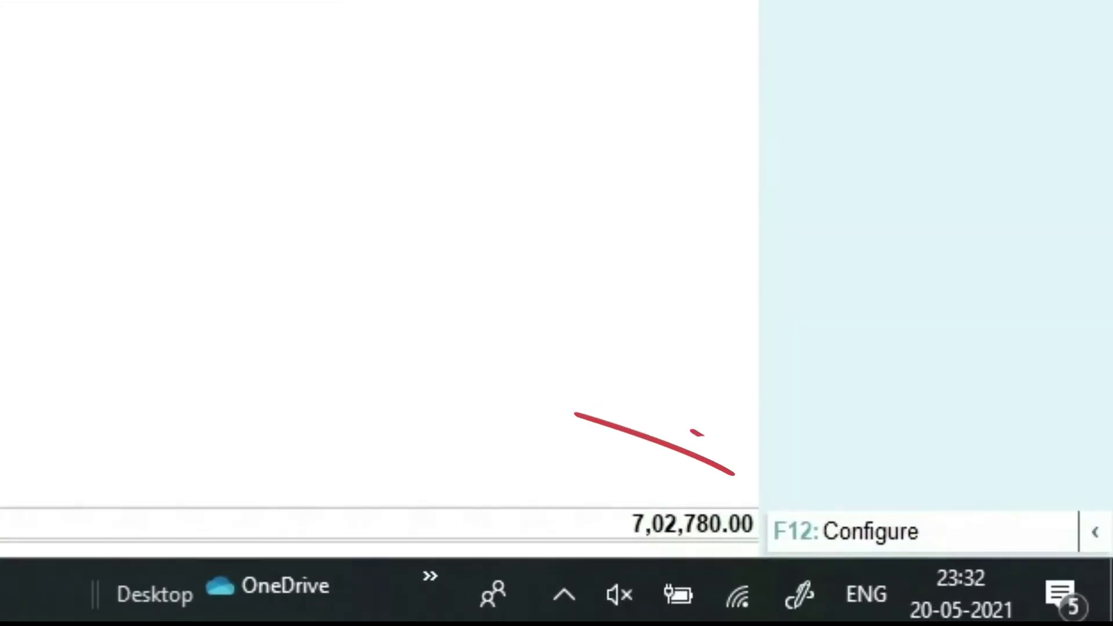
- Configure the GST Sales group summary to show opening balances and transactions, keeping Nett Transactions only at No and Show Closing Balance at Yes
key(F12)
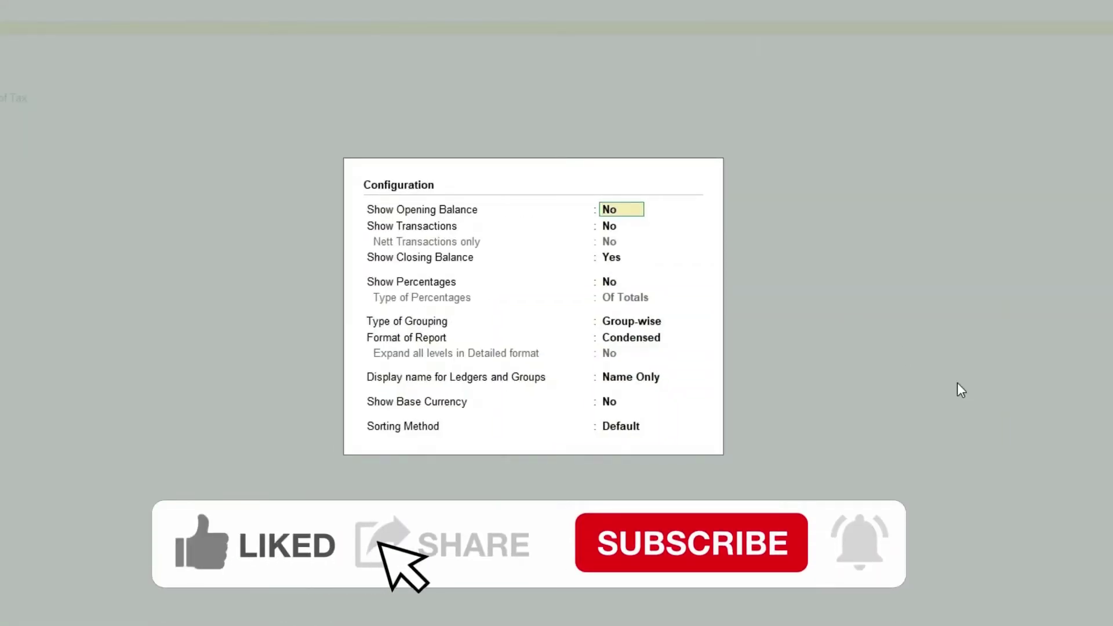
text(y)
key(Return)
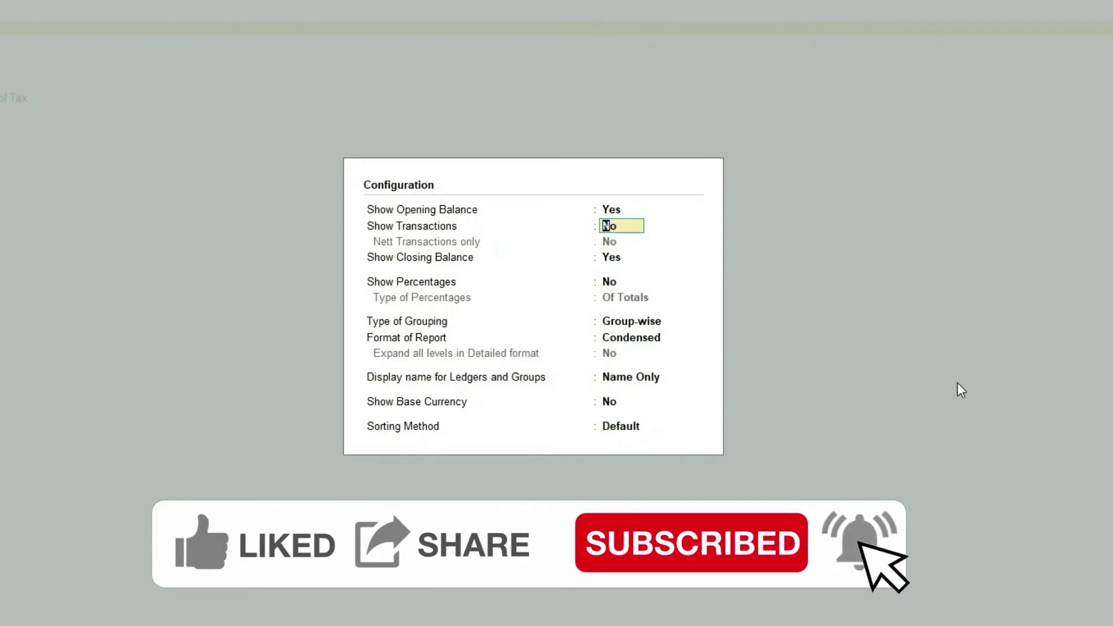
text(y)
key(Return)
key(Return)
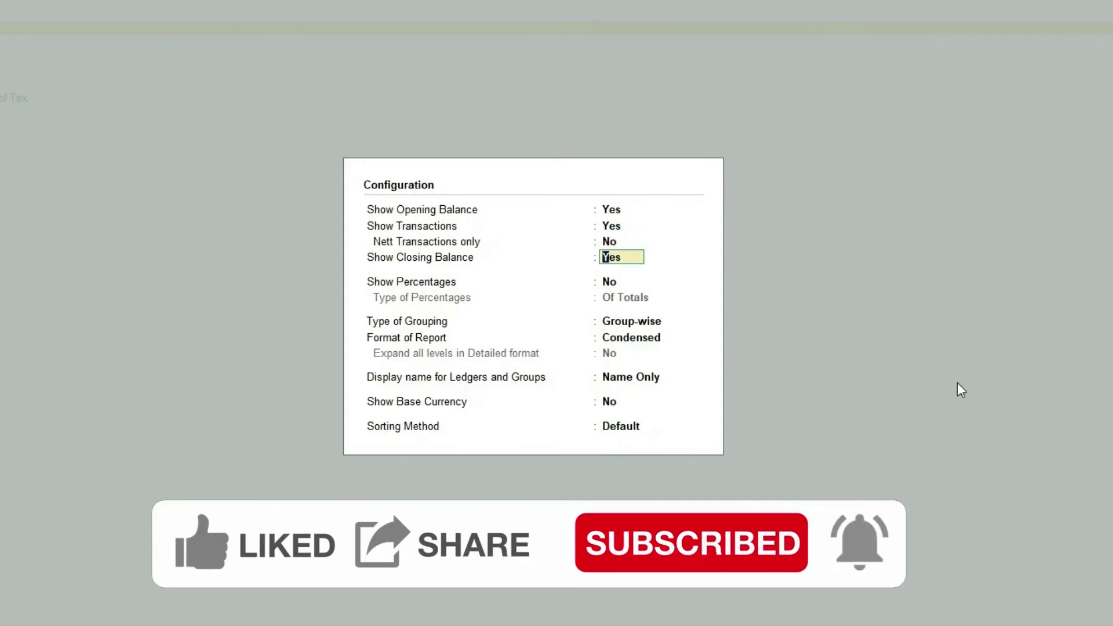
key(Return)
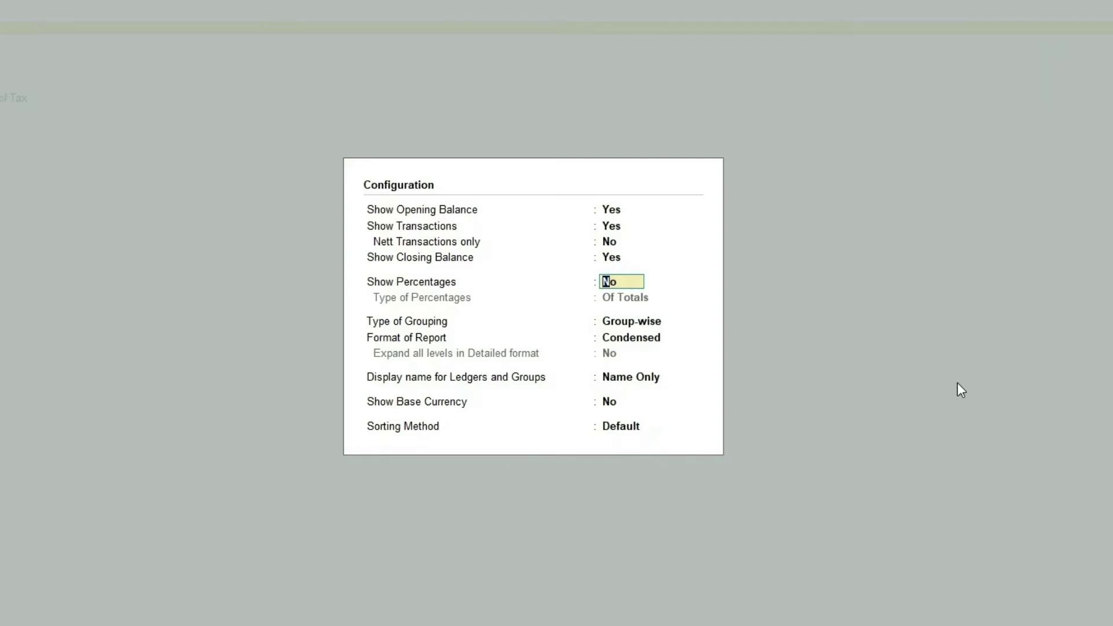
key(ctrl+a)
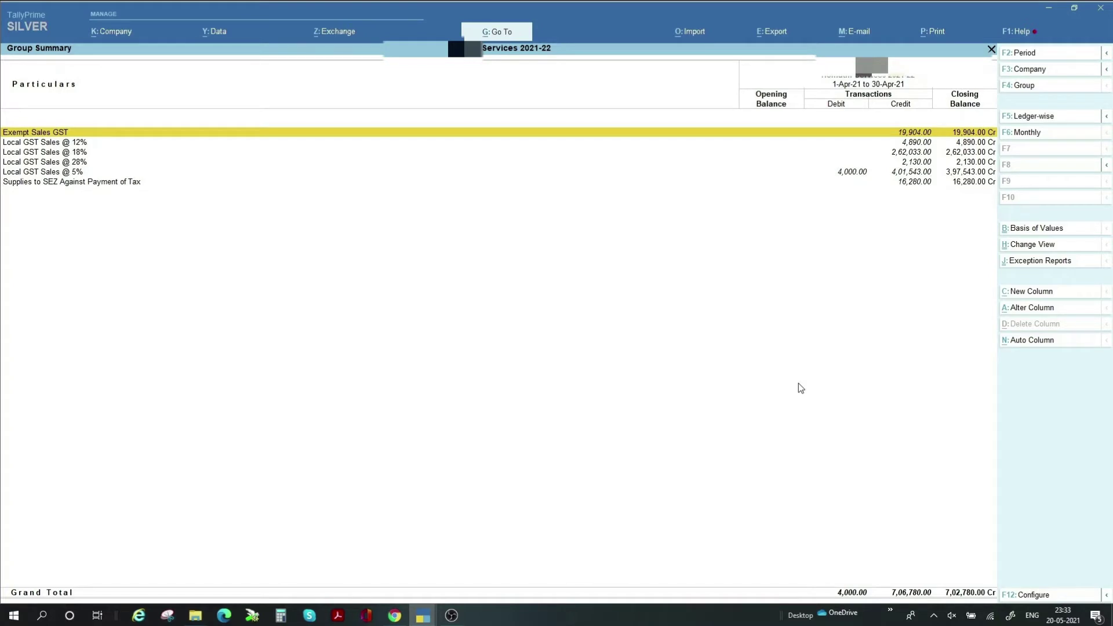
- Review each GST sales ledger's debit, credit and closing amounts, from Exempt Sales GST through Supplies to SEZ Against Payment of Tax
key(Down)
key(Down)
key(Down)
key(Down)
key(Down)
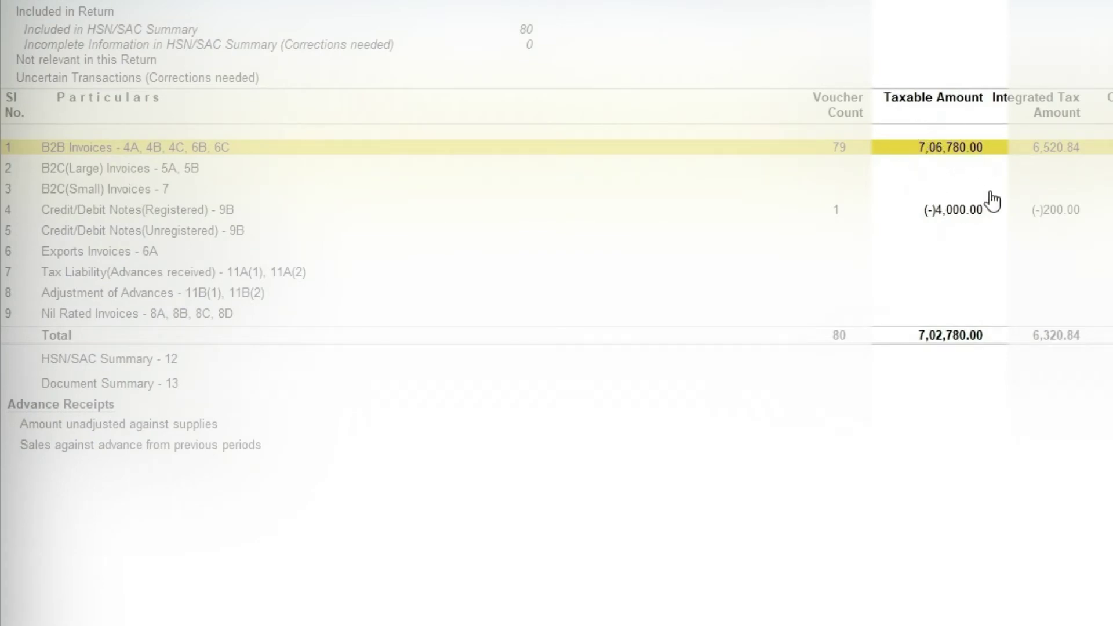
- Check the taxable and integrated tax amounts in GSTR-1 for registered credit/debit notes and B2B invoices
click(953, 211)
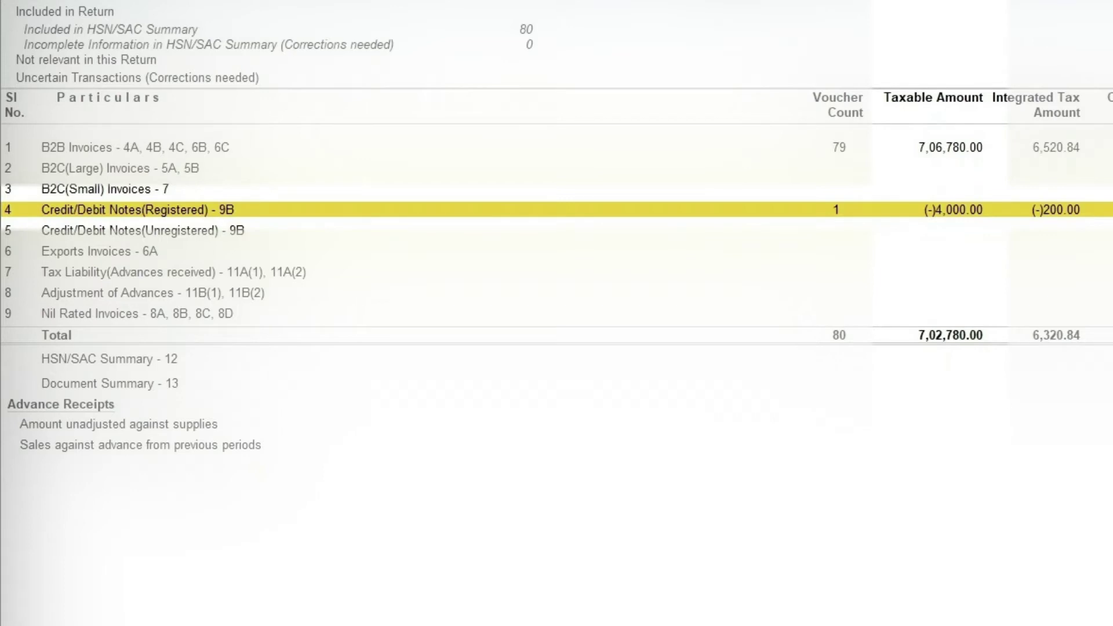
key(Return)
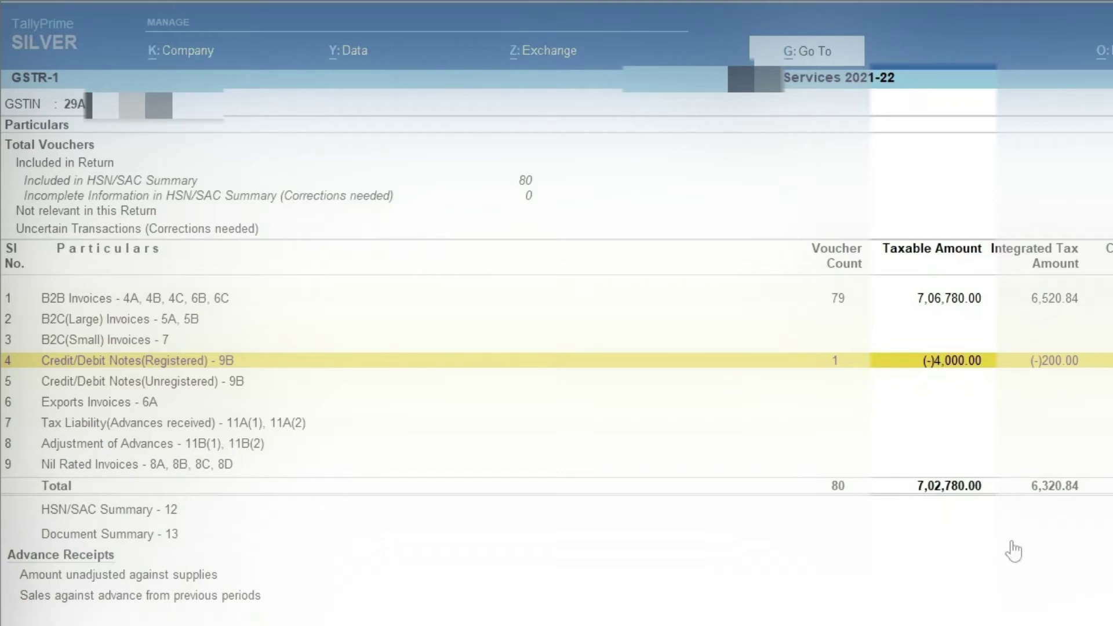
key(Right)
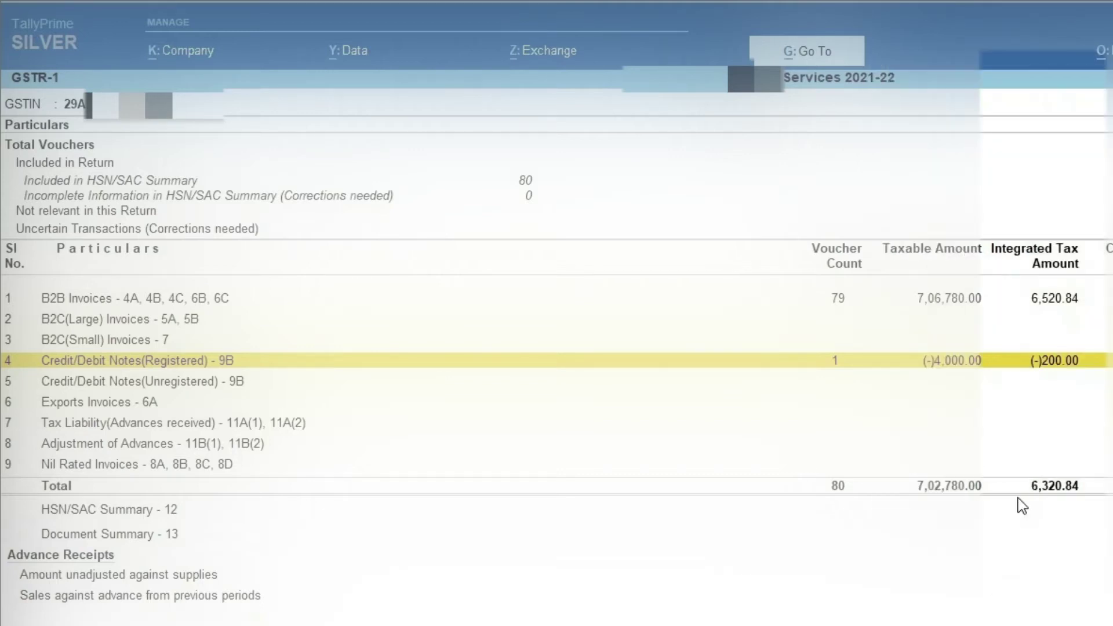
click(1059, 300)
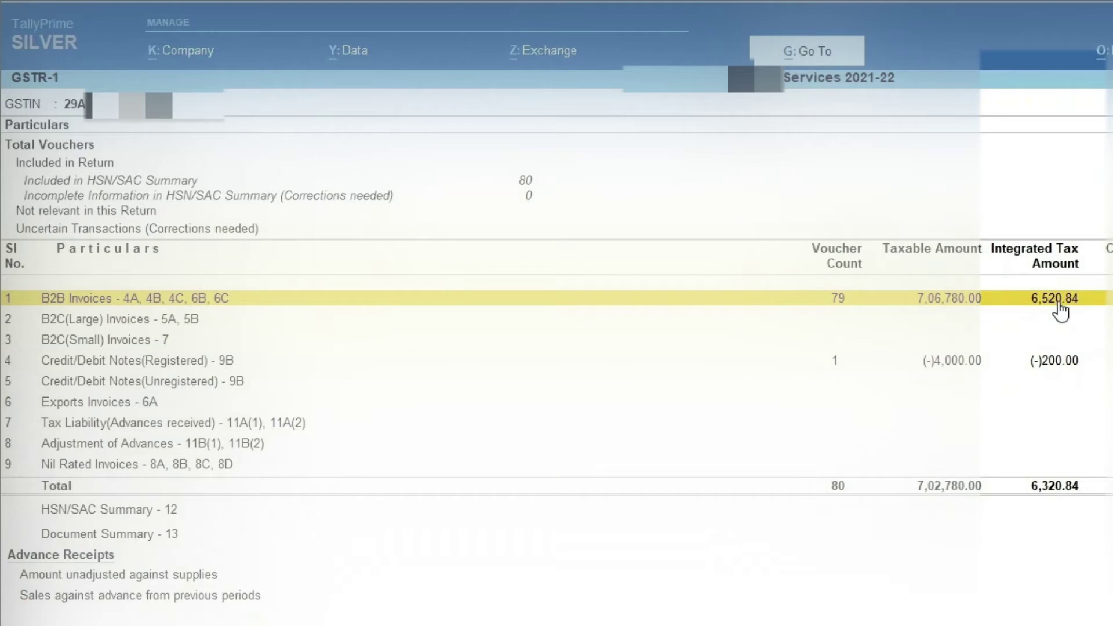
key(alt+e)
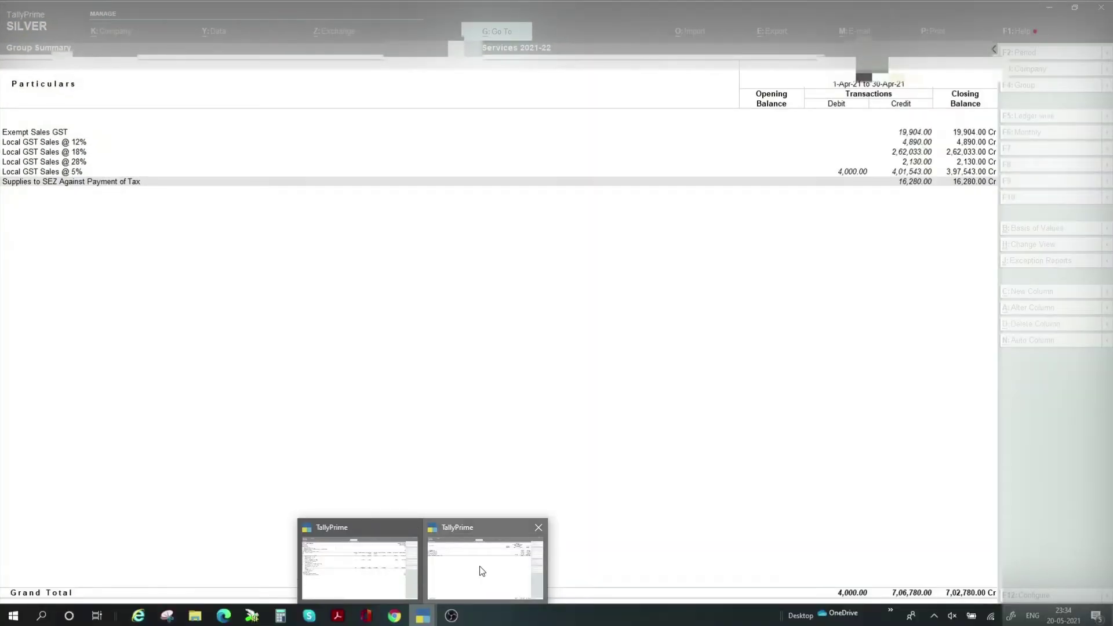
- Switch to the TallyPrime window showing the sales group summary and return to the Gateway of Tally
click(481, 571)
key(Escape)
key(Escape)
key(Escape)
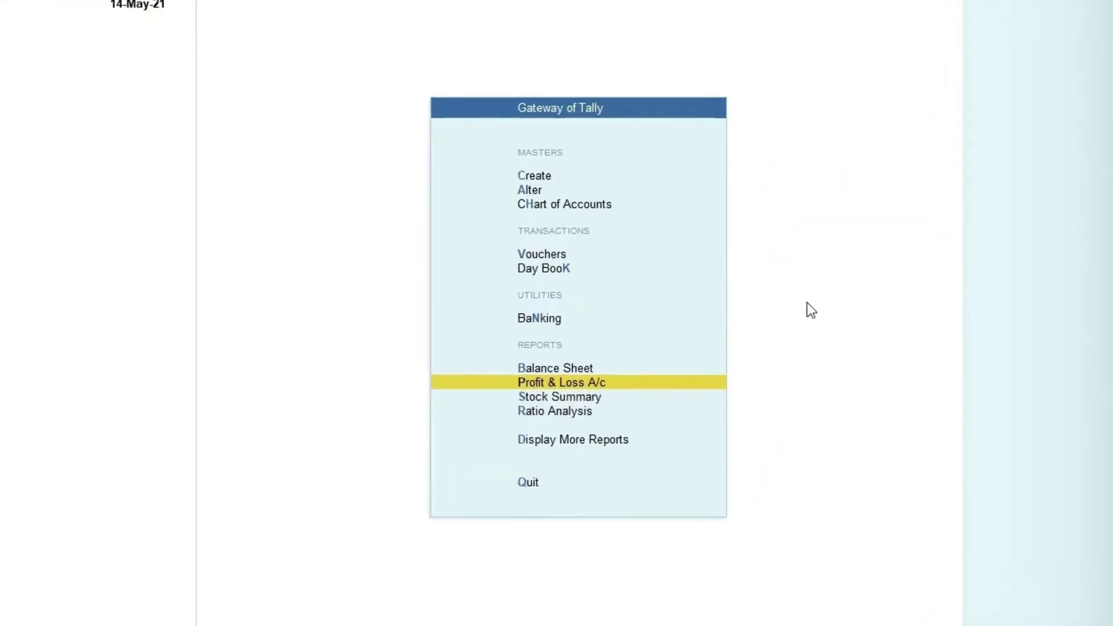
- Open the Balance Sheet and drill down into the liabilities group containing Duties & Taxes and Sundry Creditors
key(Up)
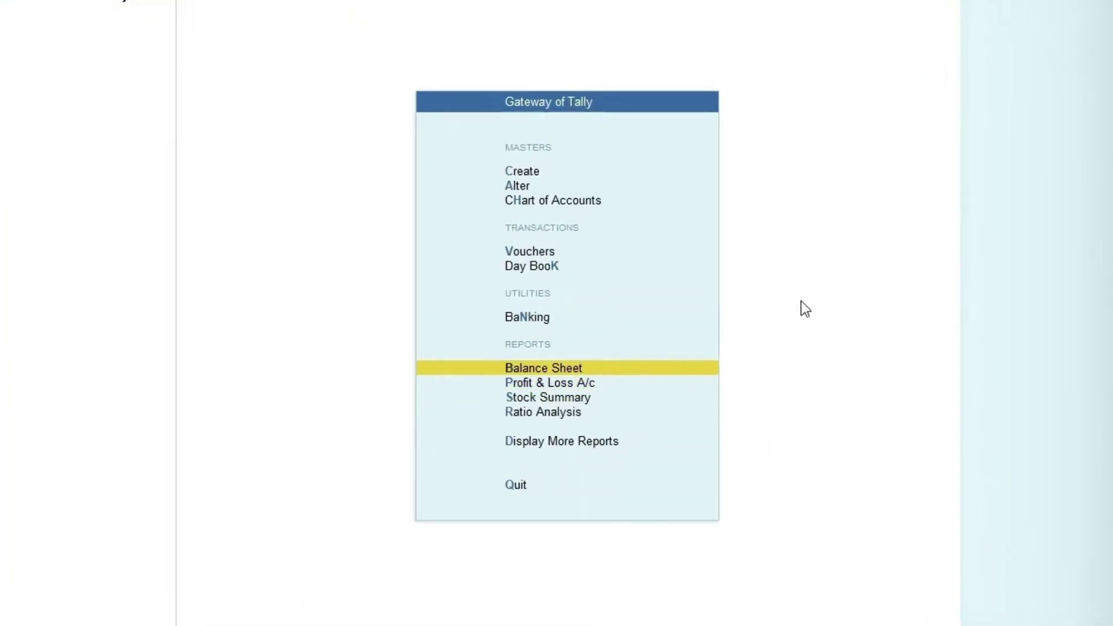
key(Return)
key(Down)
key(Down)
key(Return)
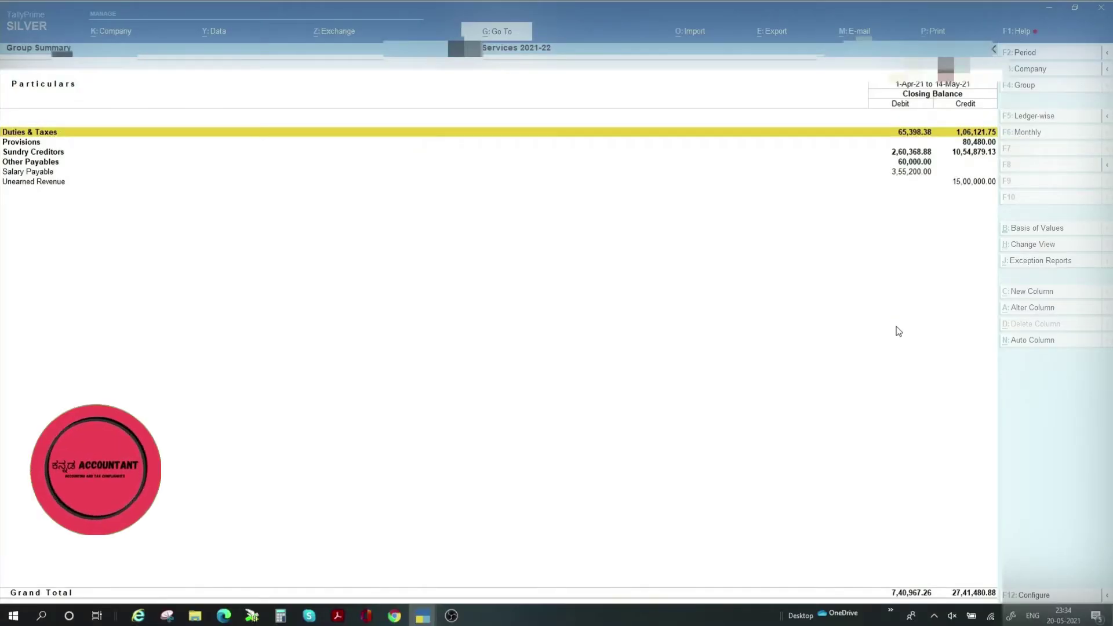
- Drill down through Duties & Taxes, GST Payable and GST Book Ledgers to the Input GST and Output GST groups
key(Return)
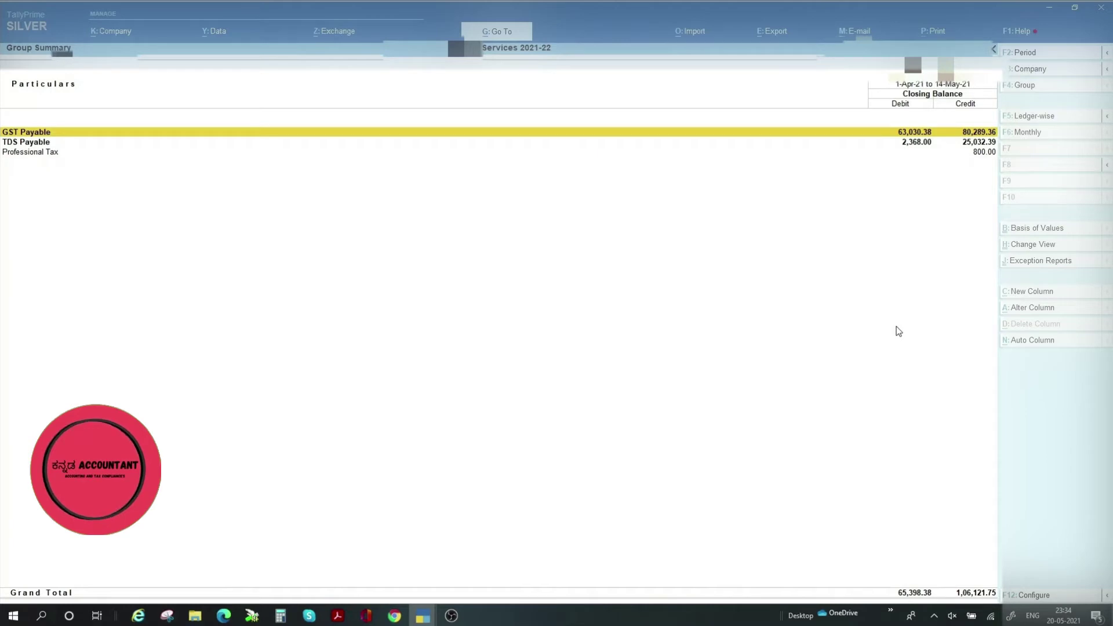
key(Return)
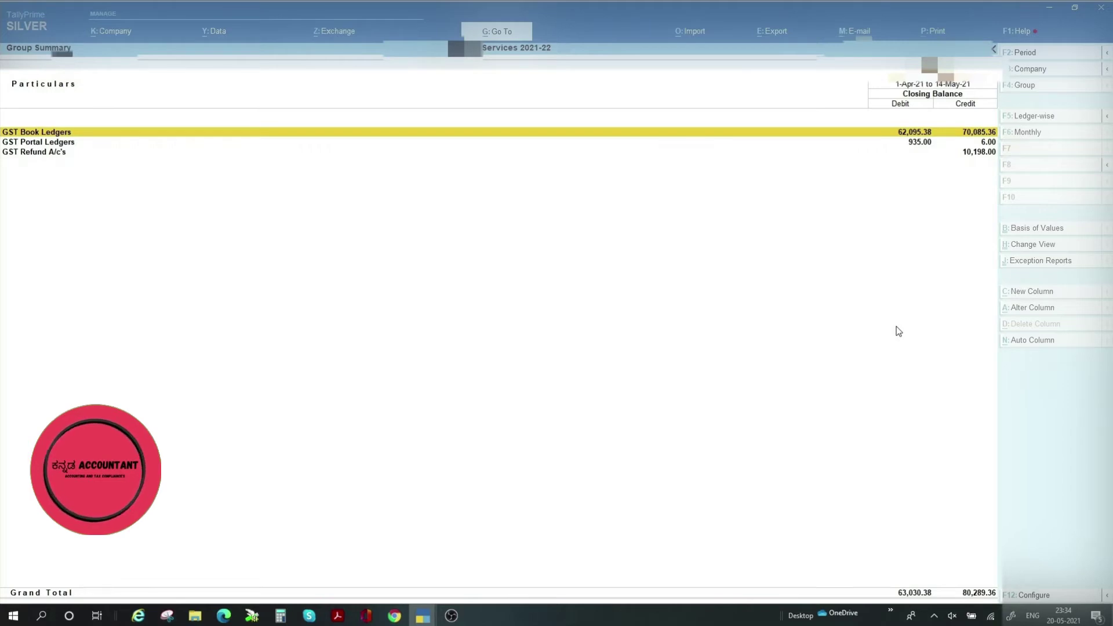
key(Return)
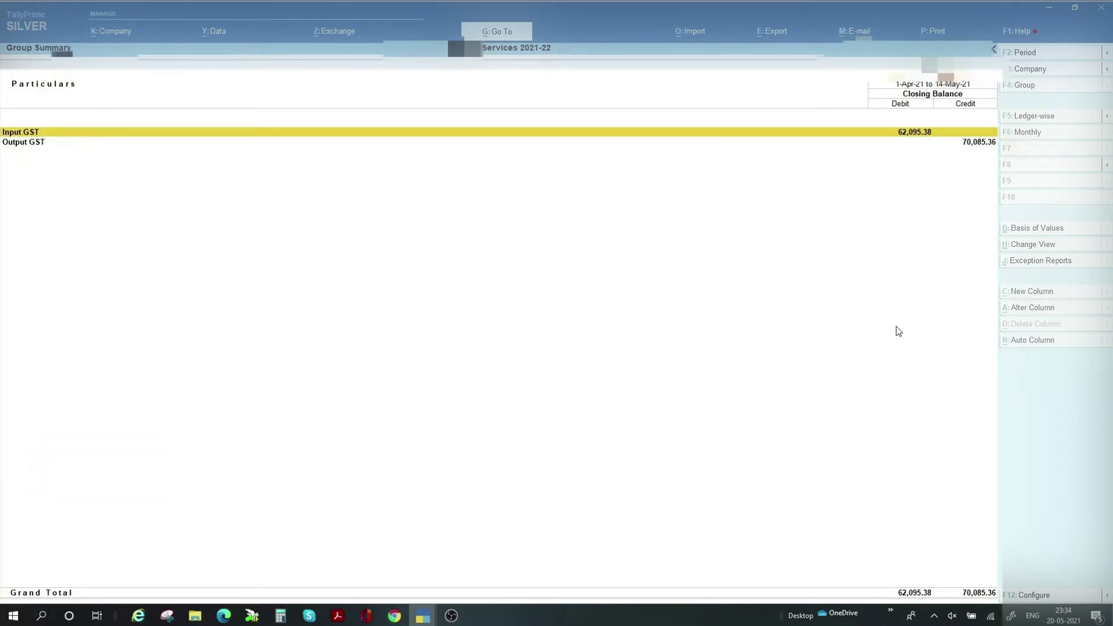
- Open the Output GST group and set its report period to 1-Apr-21 through 30-Apr-21
key(Down)
key(Return)
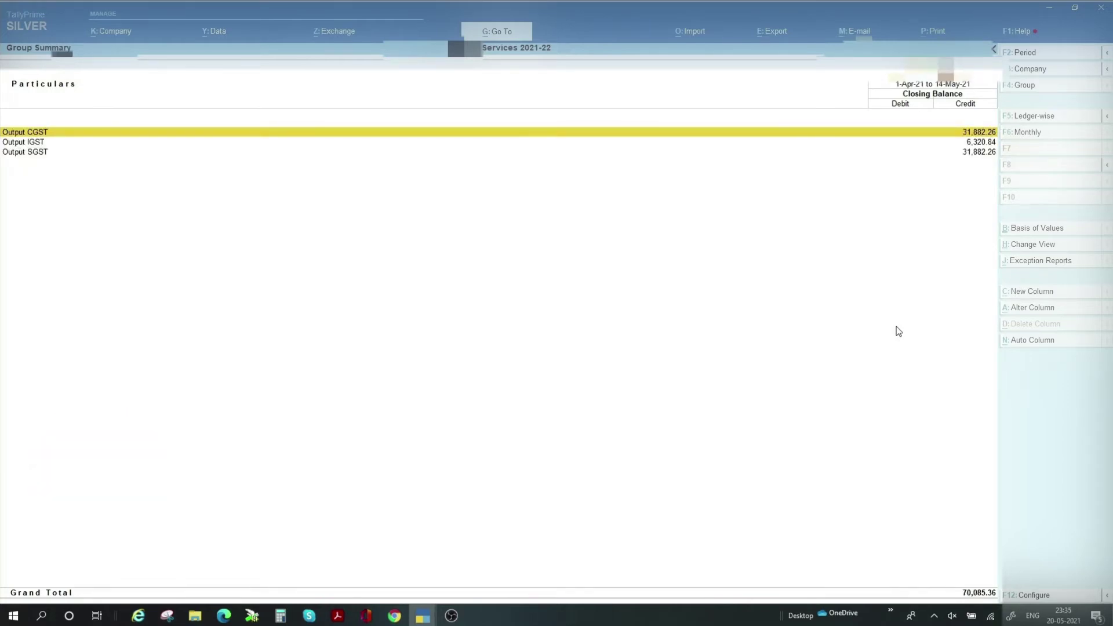
key(F2)
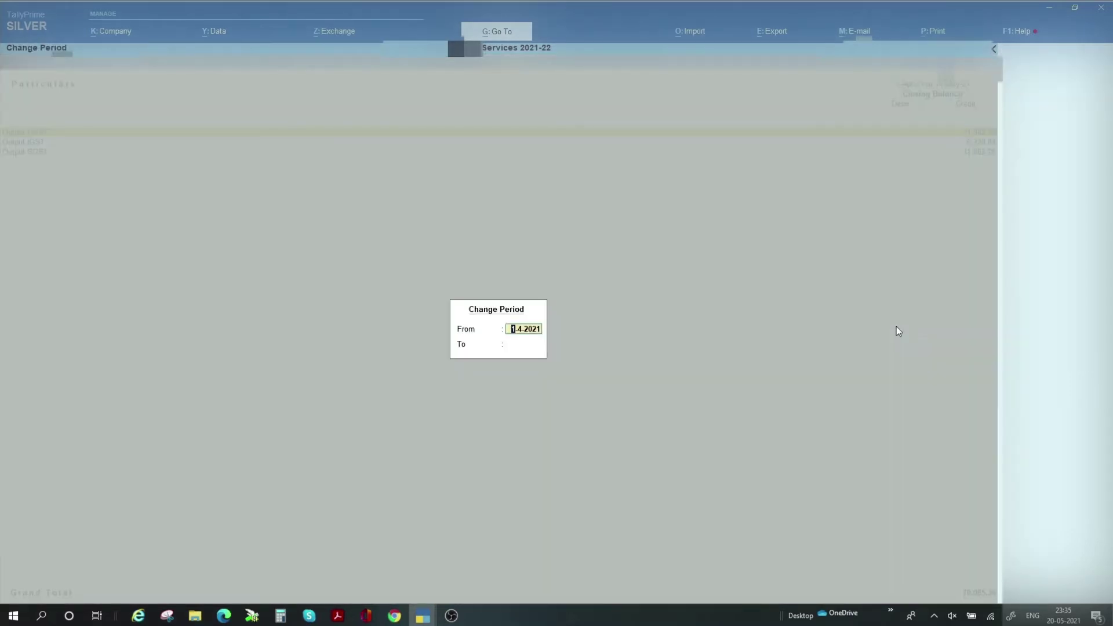
key(Return)
text(30.4)
key(Return)
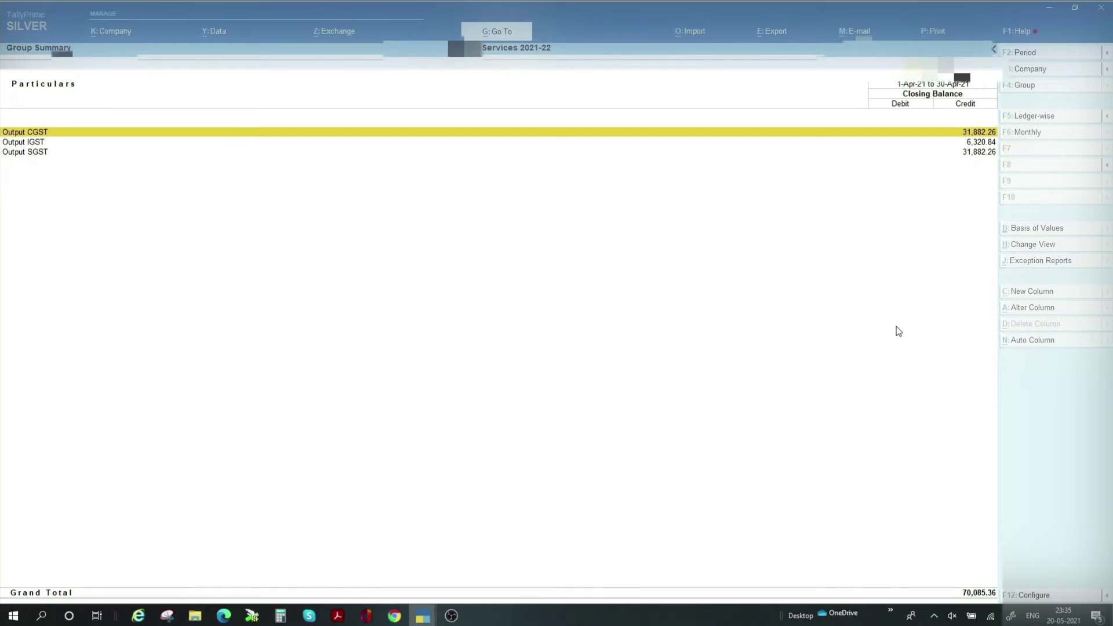
- Configure the Output GST summary to show opening balances and transactions, keeping Nett Transactions only at No
key(F12)
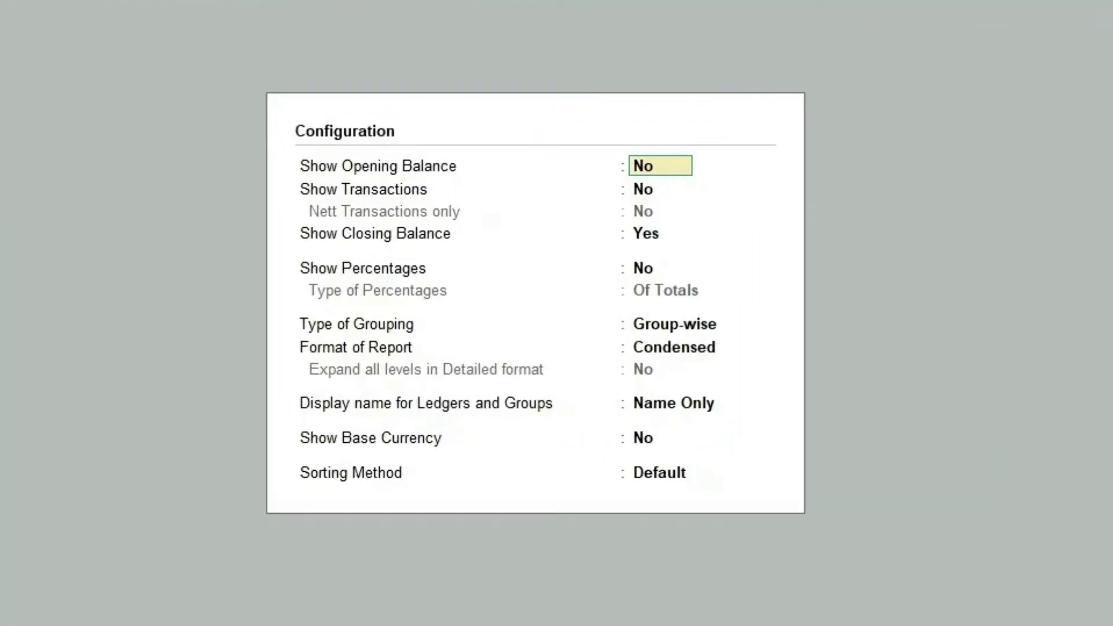
key(y)
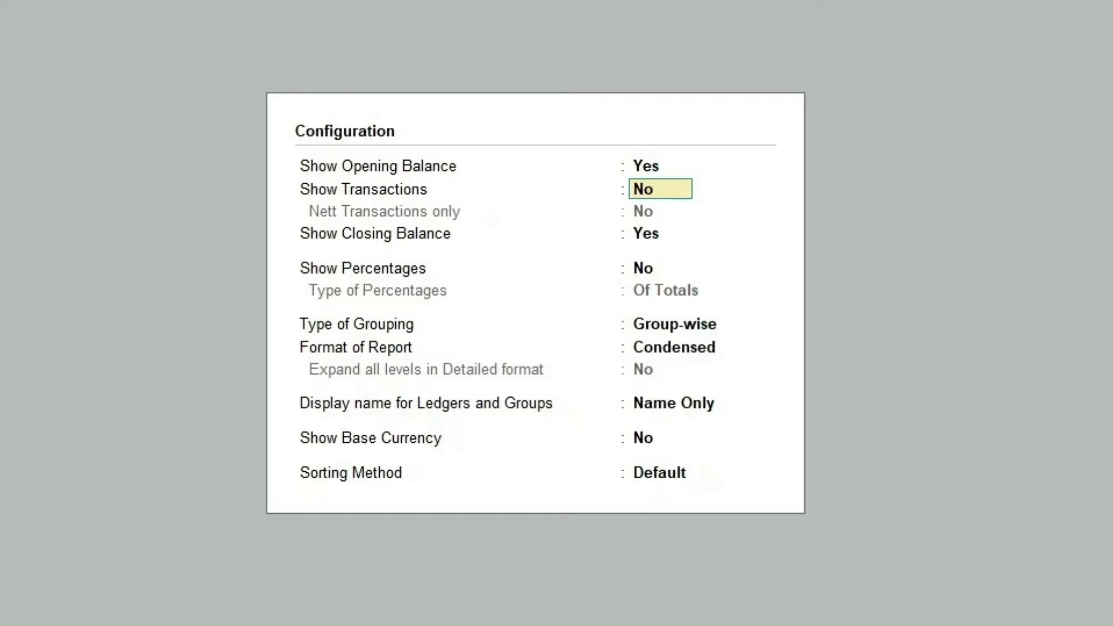
key(y)
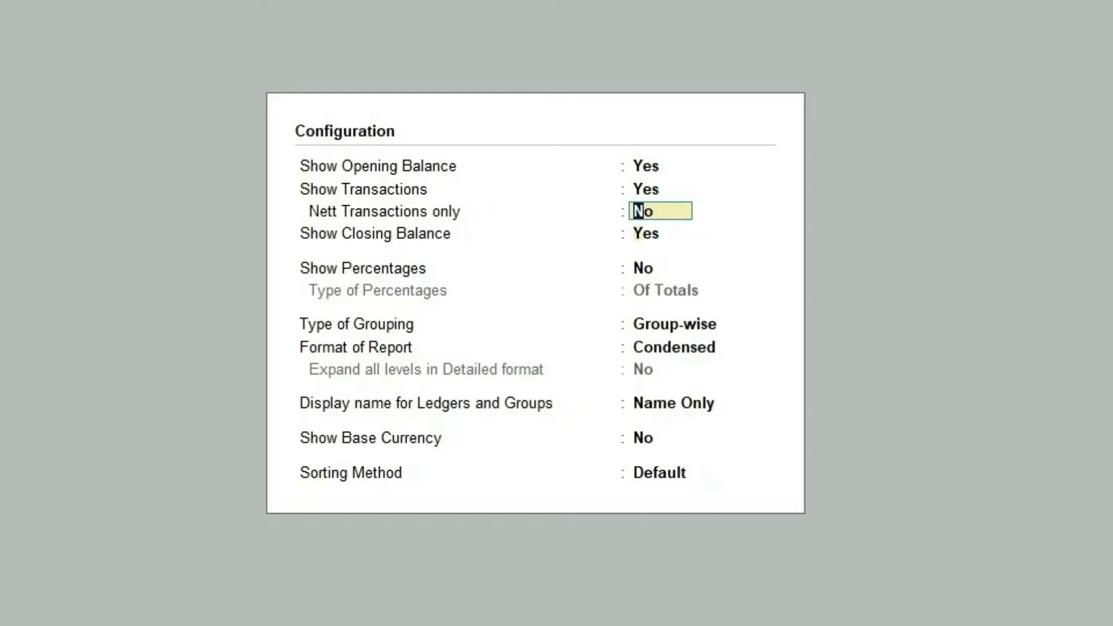
key(Return)
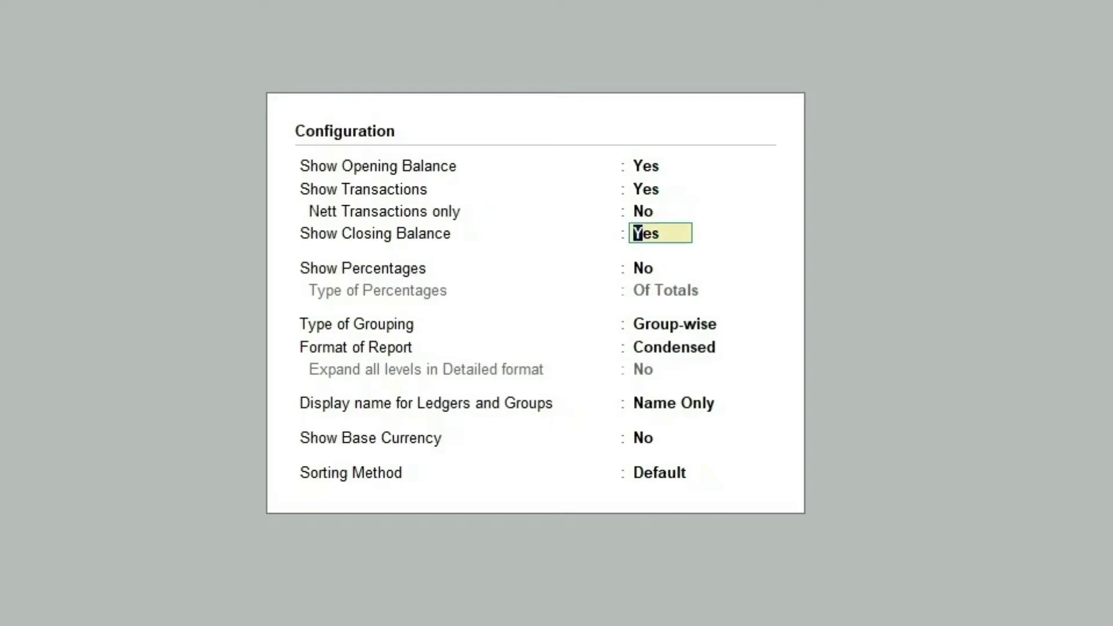
key(ctrl+a)
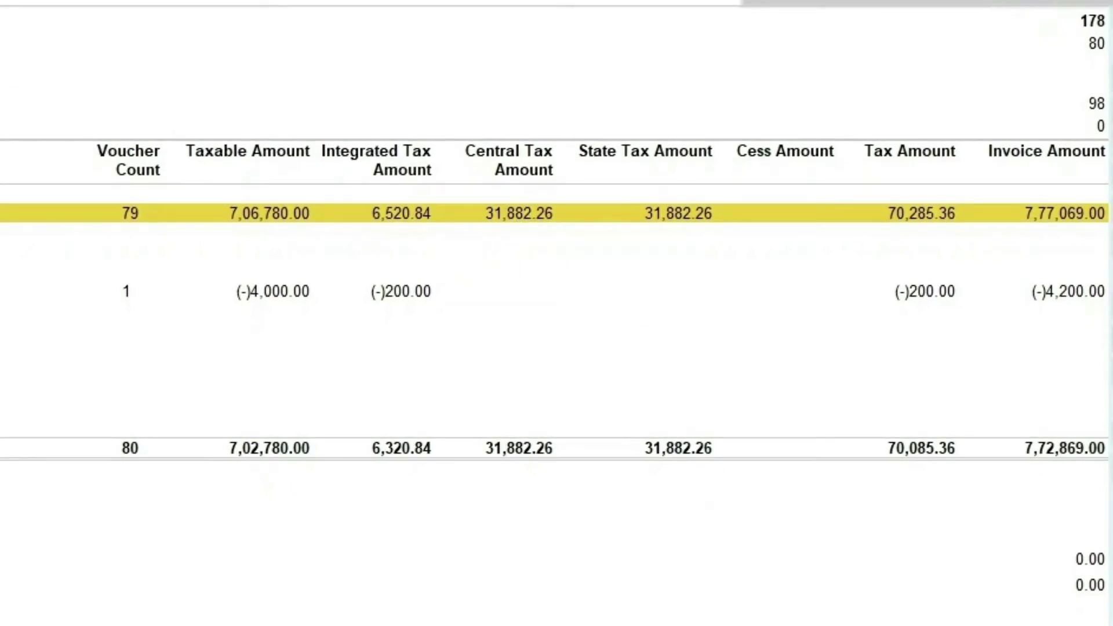
- Compare the April credit transactions of the Output IGST and Output SGST ledgers with the B2B invoice tax amounts in GSTR-1
key(Escape)
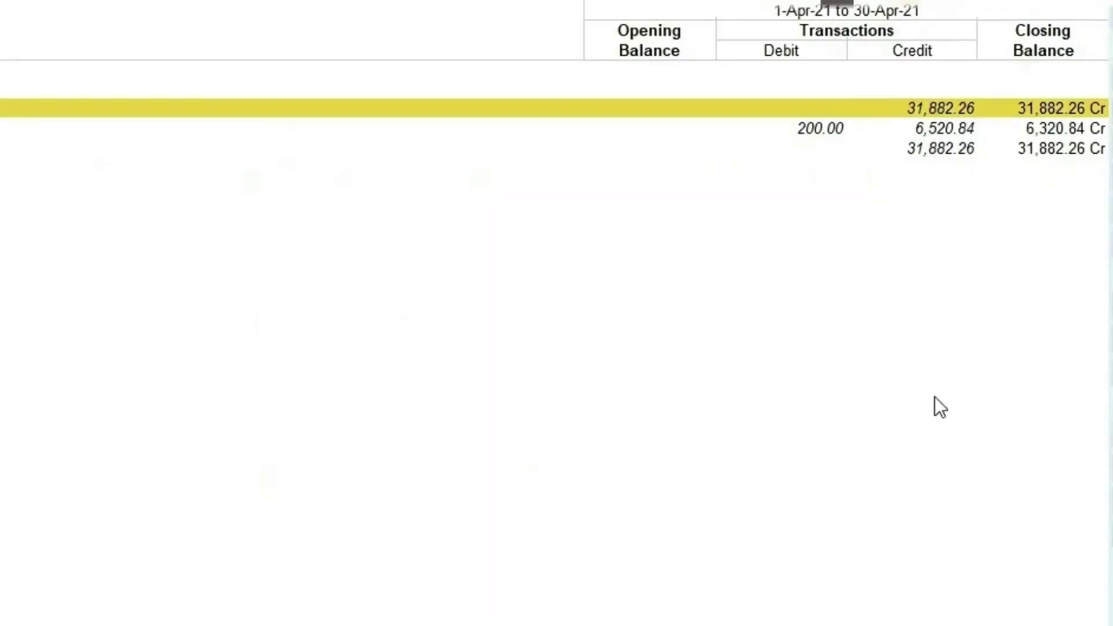
click(930, 138)
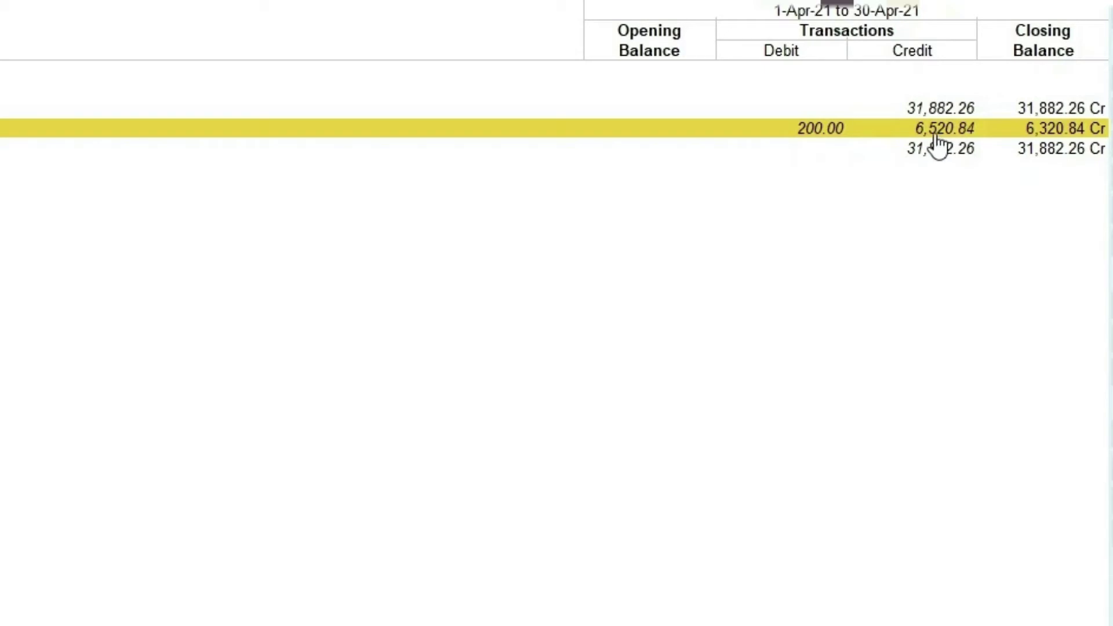
key(Return)
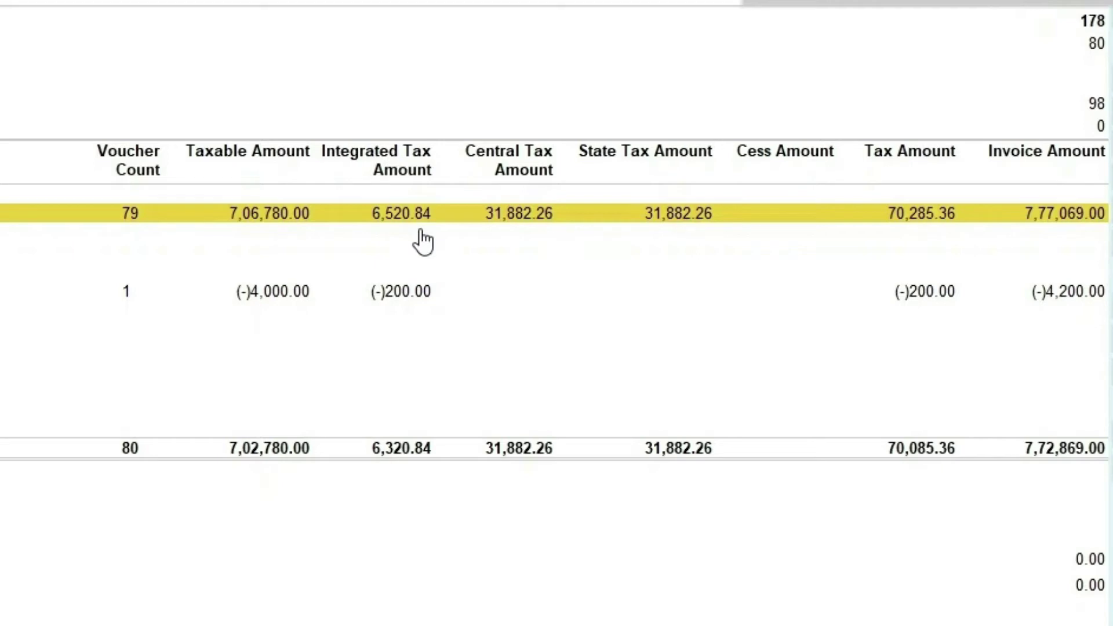
key(Escape)
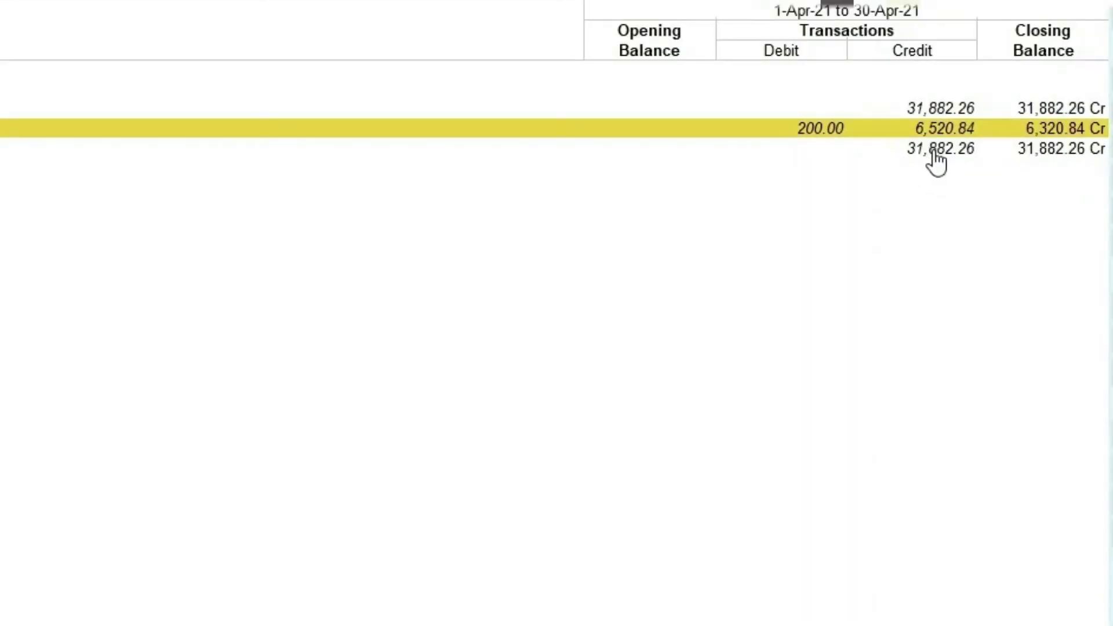
click(934, 151)
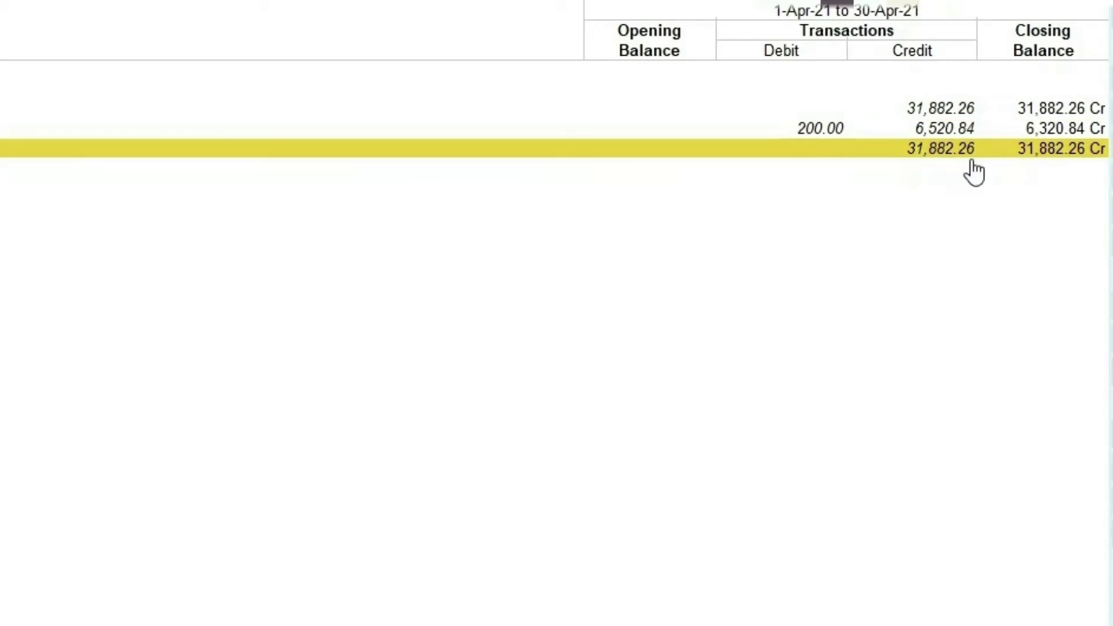
click(967, 155)
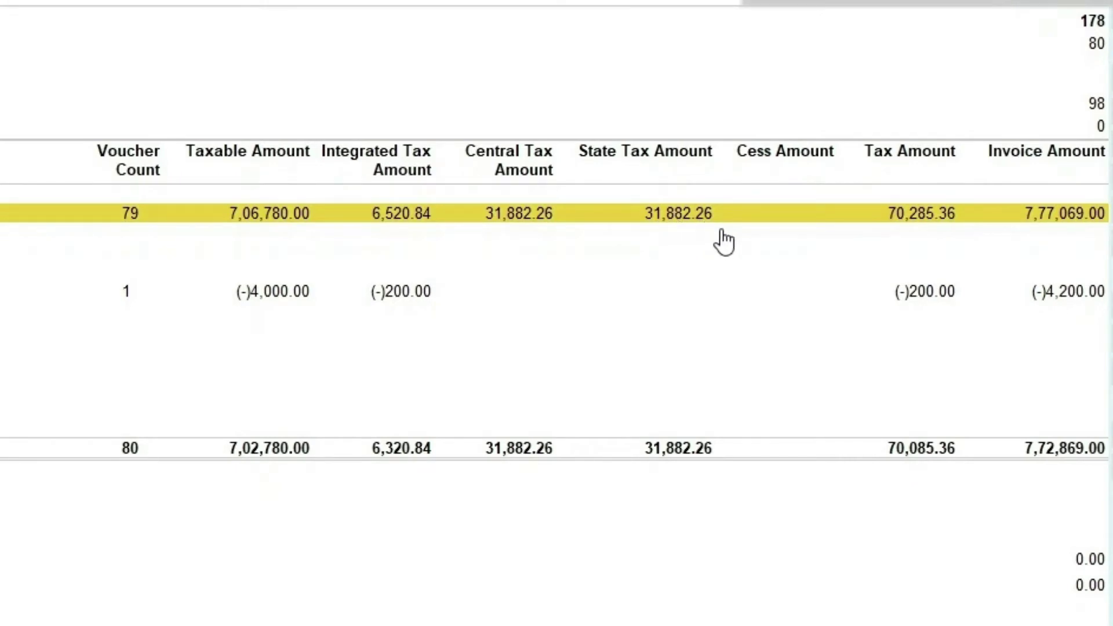
- Compare the registered credit/debit note tax in GSTR-1 with the Output IGST debit, and check the overall tax totals
click(398, 292)
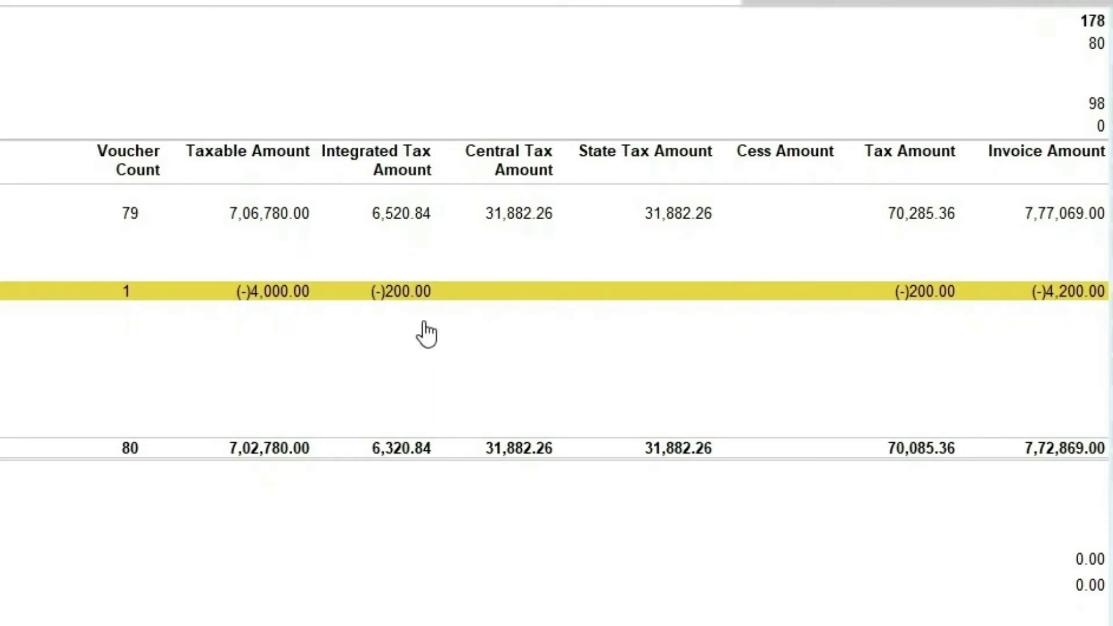
key(Return)
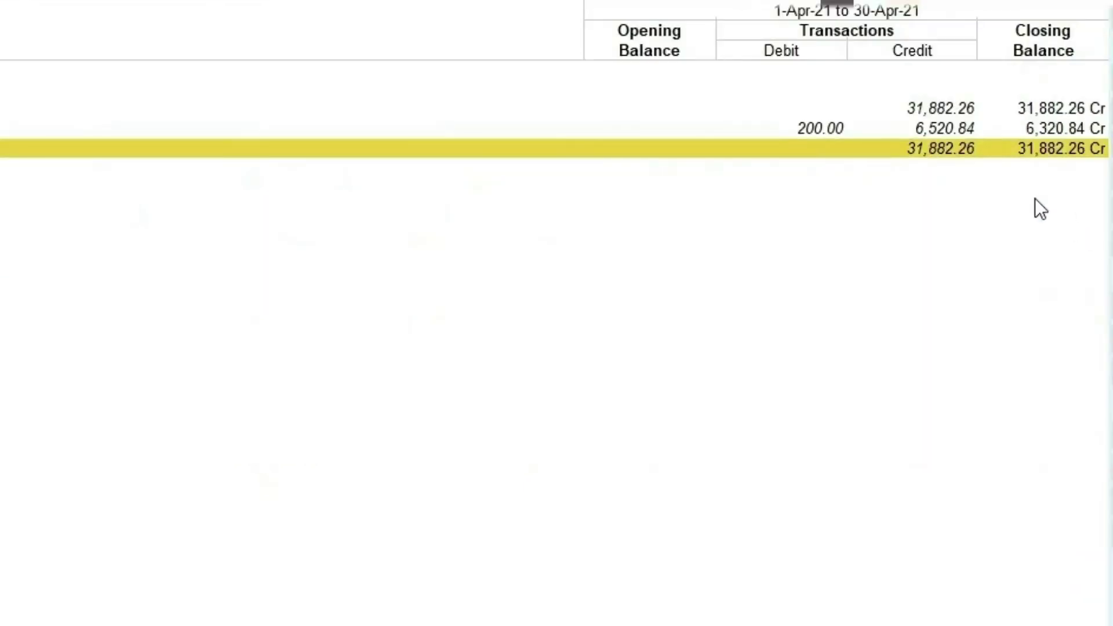
click(822, 130)
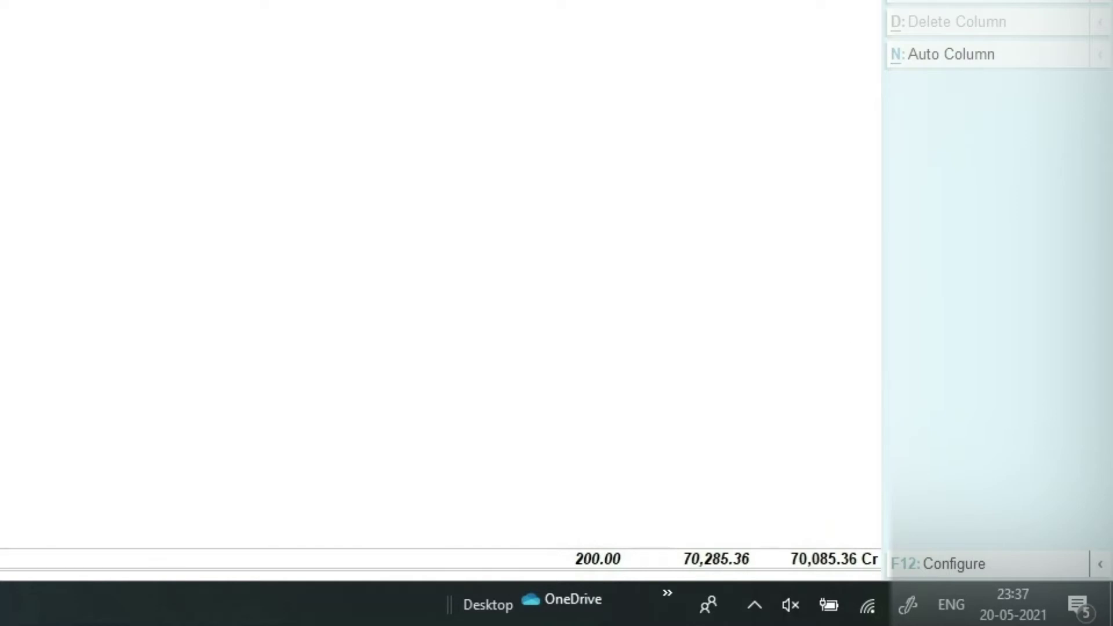
key(alt+p)
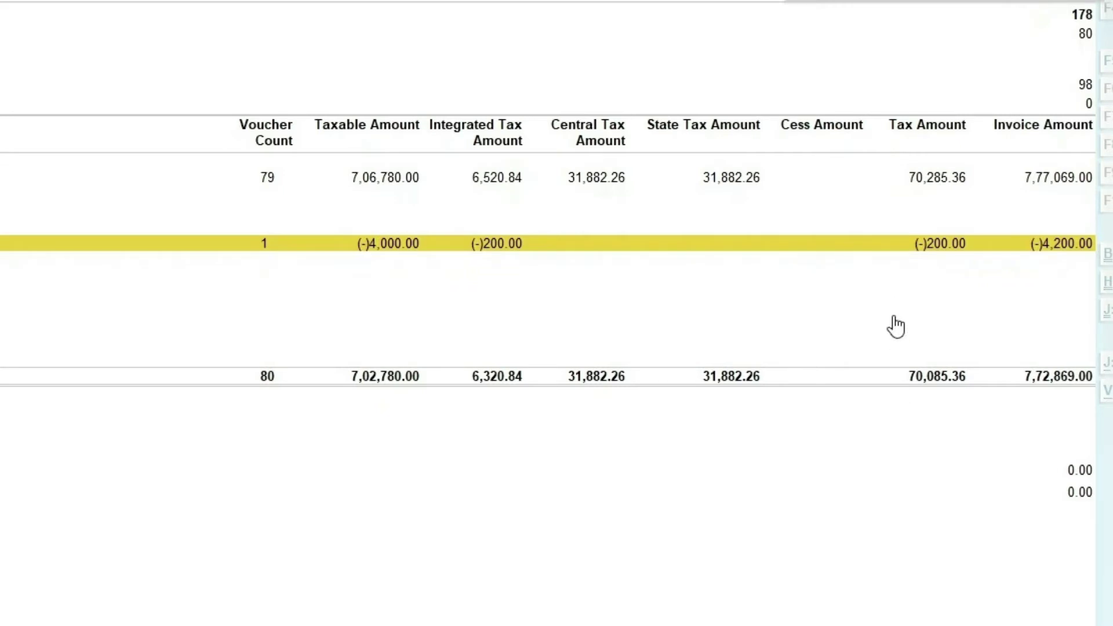
- Open the HSN/SAC Summary - 12 from the GSTR-1 report
key(Down)
key(Down)
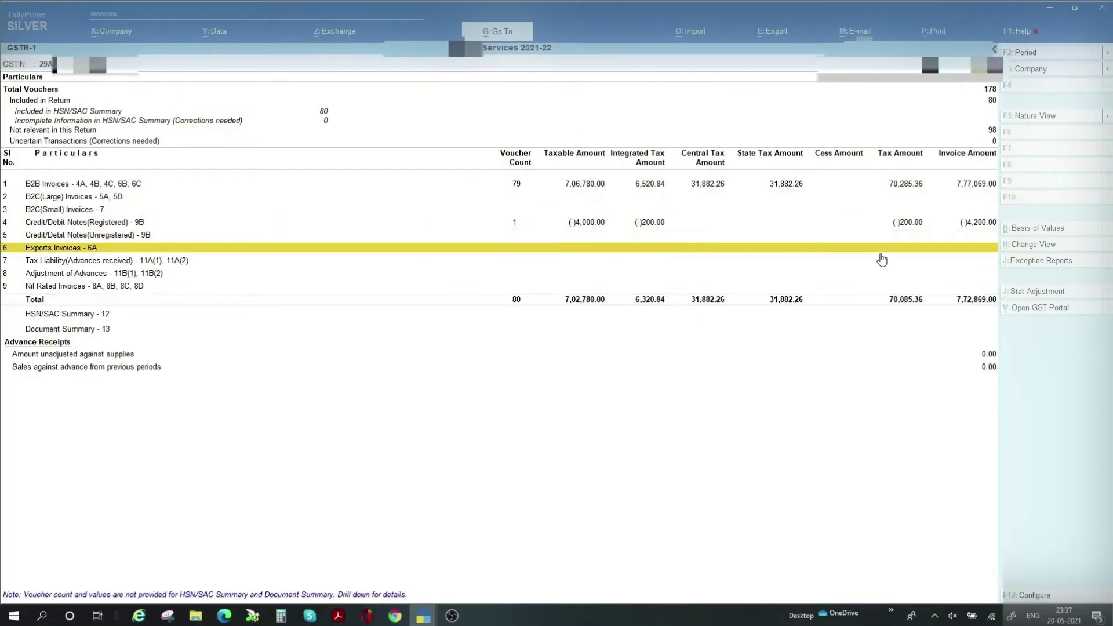
key(Down)
key(Down)
key(Down)
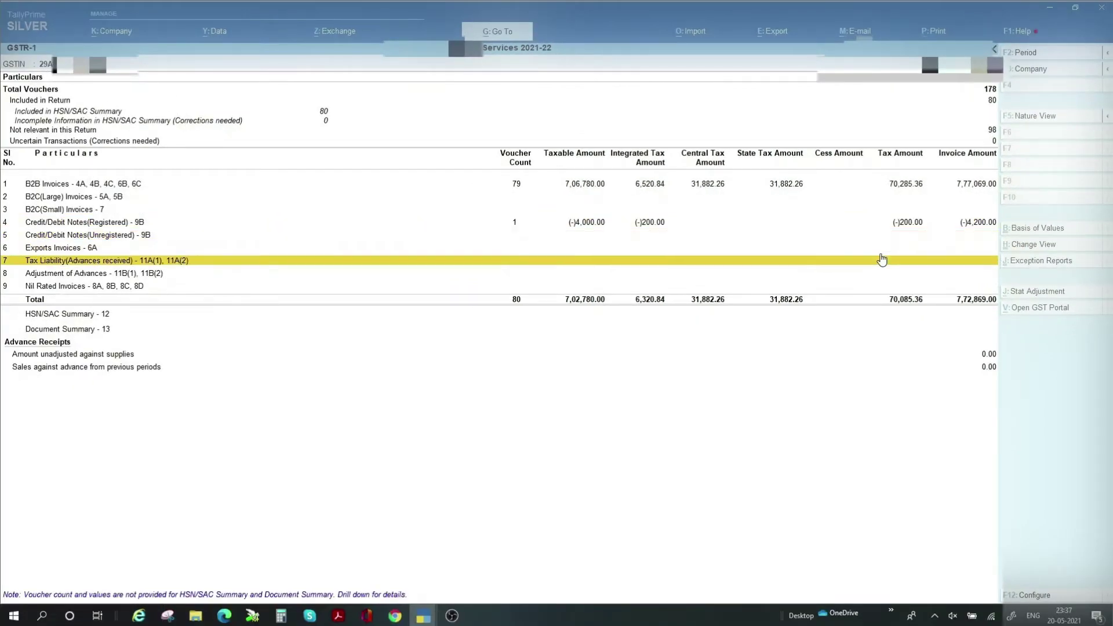
key(Down)
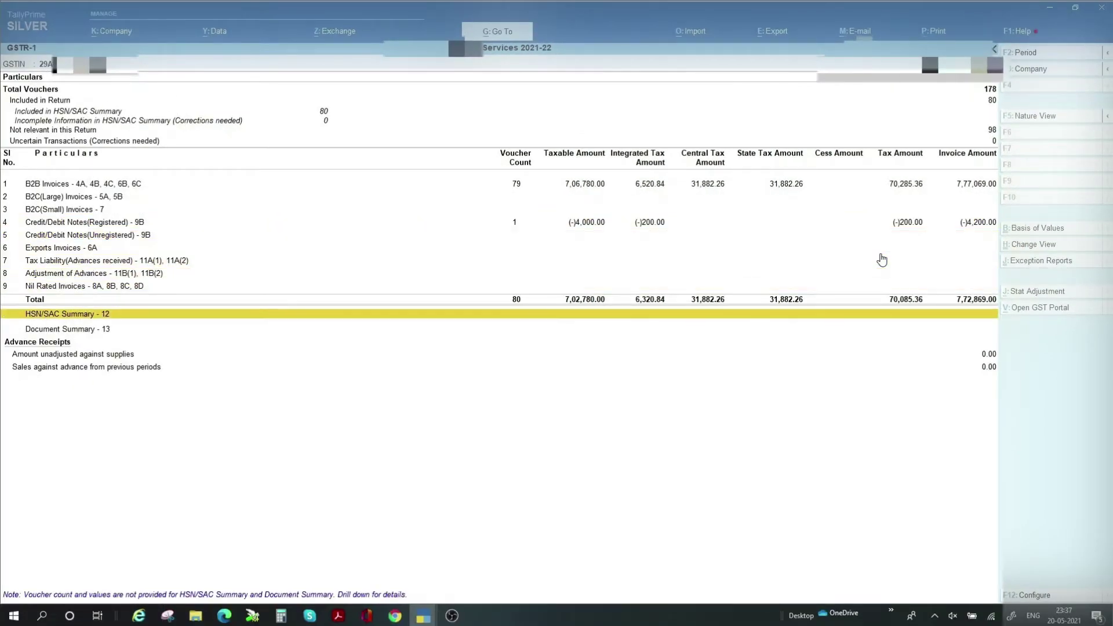
key(Return)
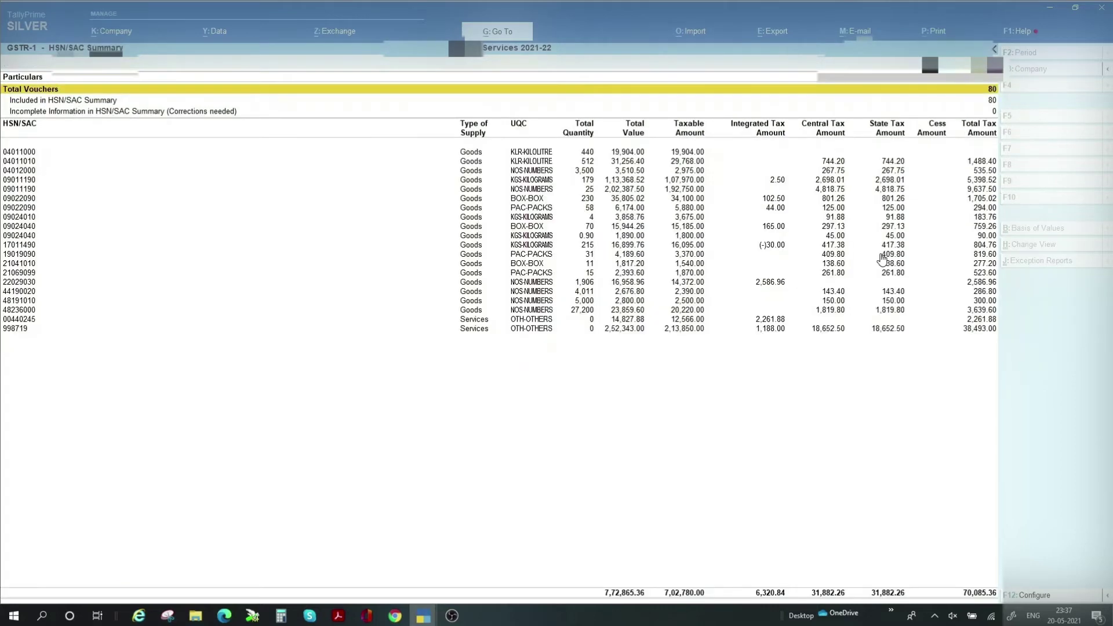
- Go through the HSN/SAC Summary rows down to the last services code, 998719, and the column totals
key(Down)
key(Down)
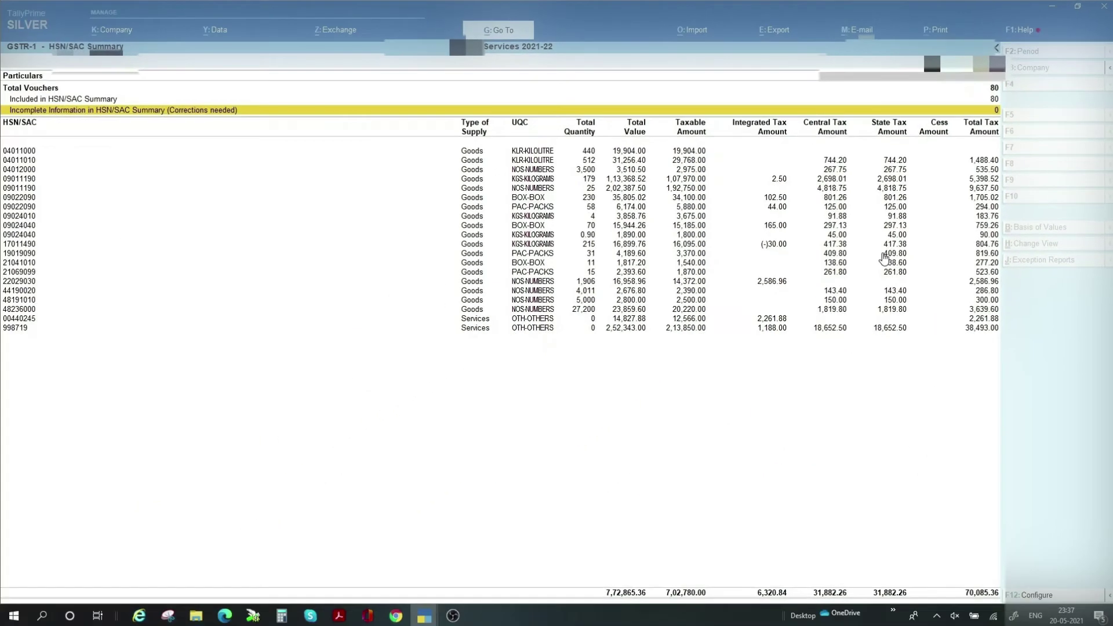
key(Down)
key(Down)
key(Down)
key(Down)
key(Down)
key(Down)
key(Down)
key(Down)
key(Down)
key(Down)
key(Down)
key(Down)
key(Down)
key(Down)
key(Down)
key(Down)
key(Down)
key(Down)
key(Down)
key(Down)
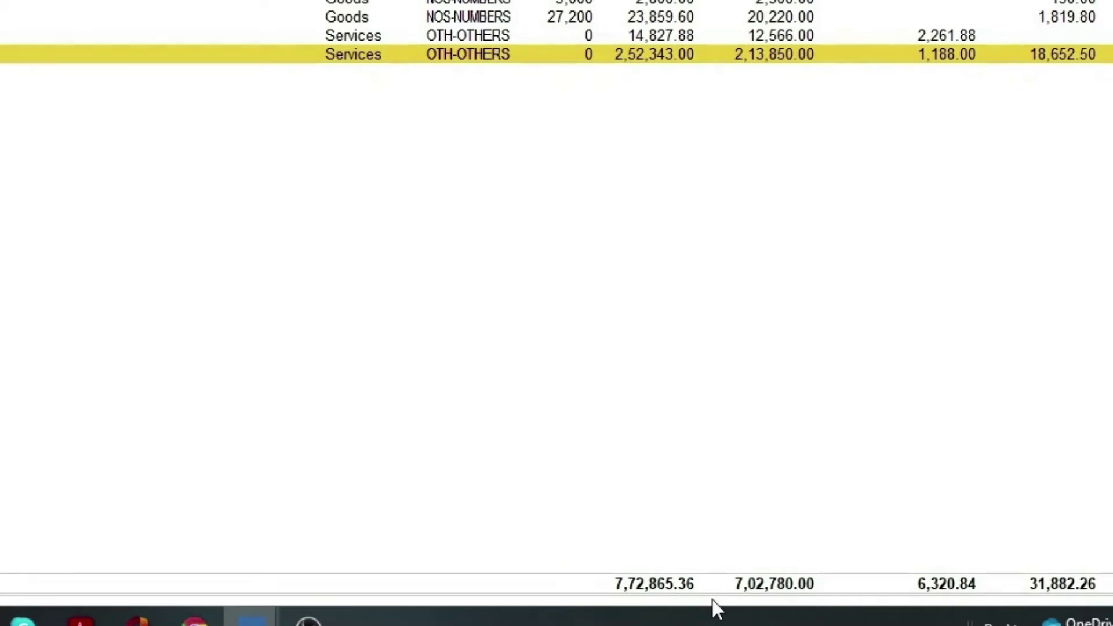
- Compare the HSN/SAC Summary totals for value, taxable amount and each tax with the GSTR-1 totals
key(Escape)
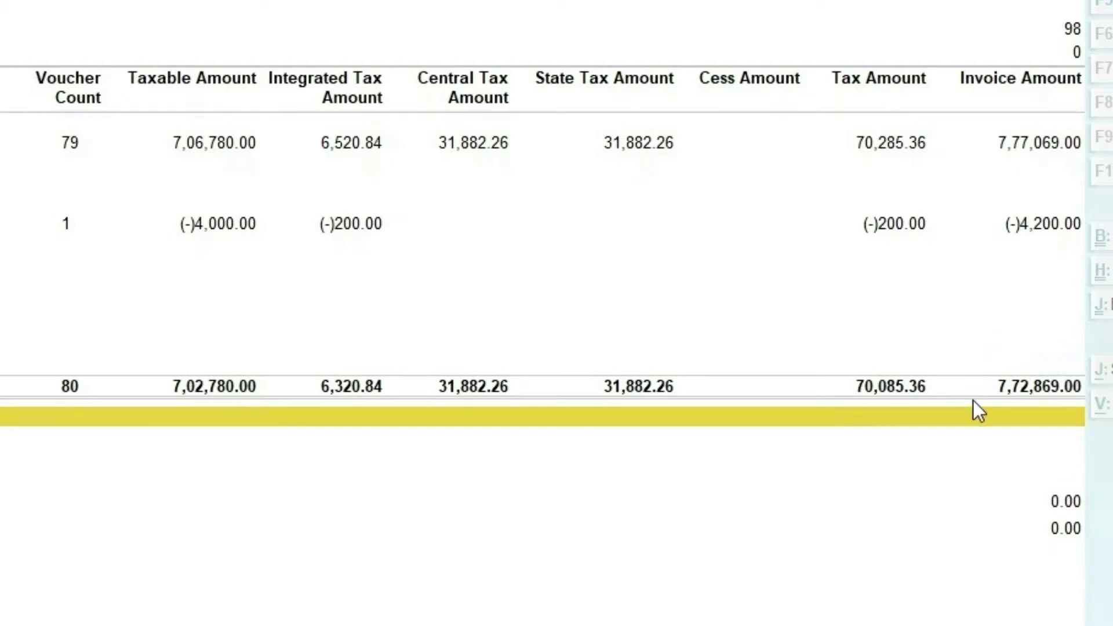
double_click(1067, 475)
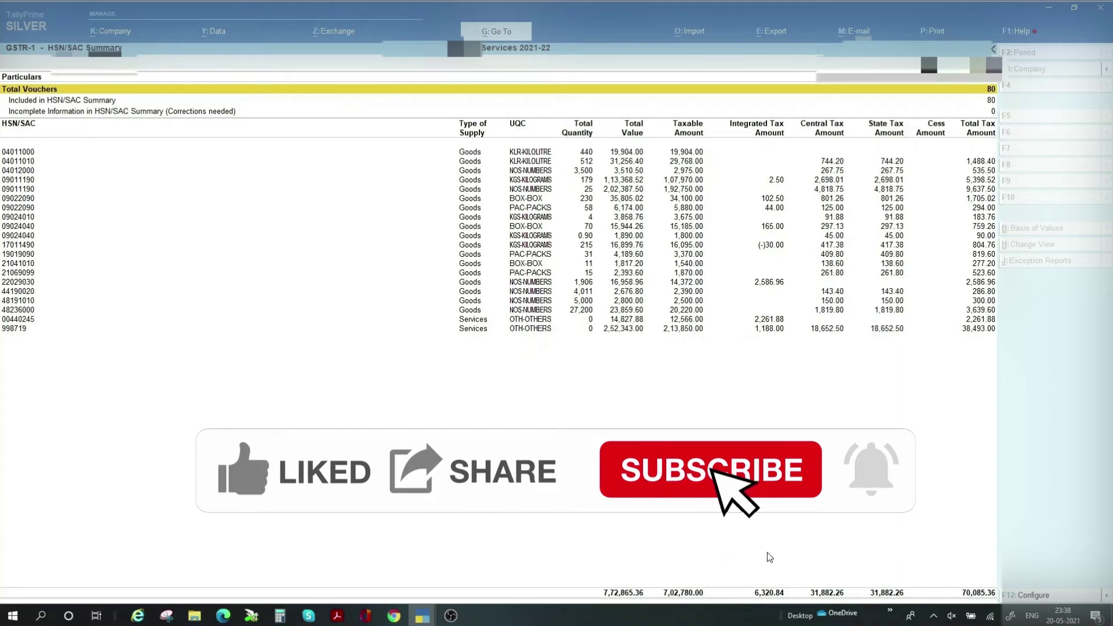
key(Escape)
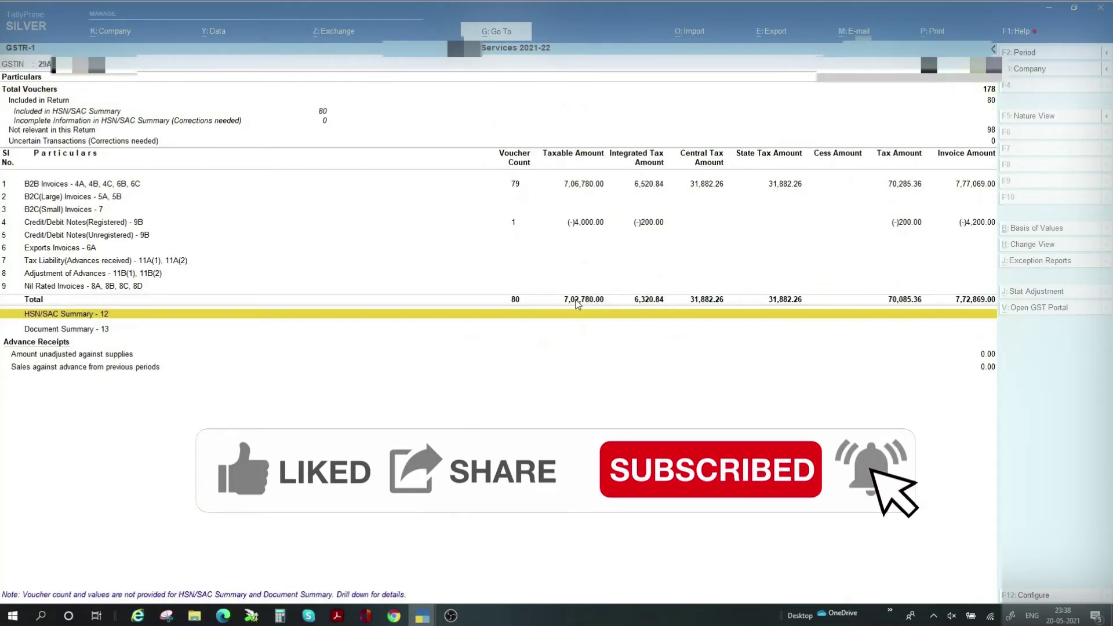
key(Return)
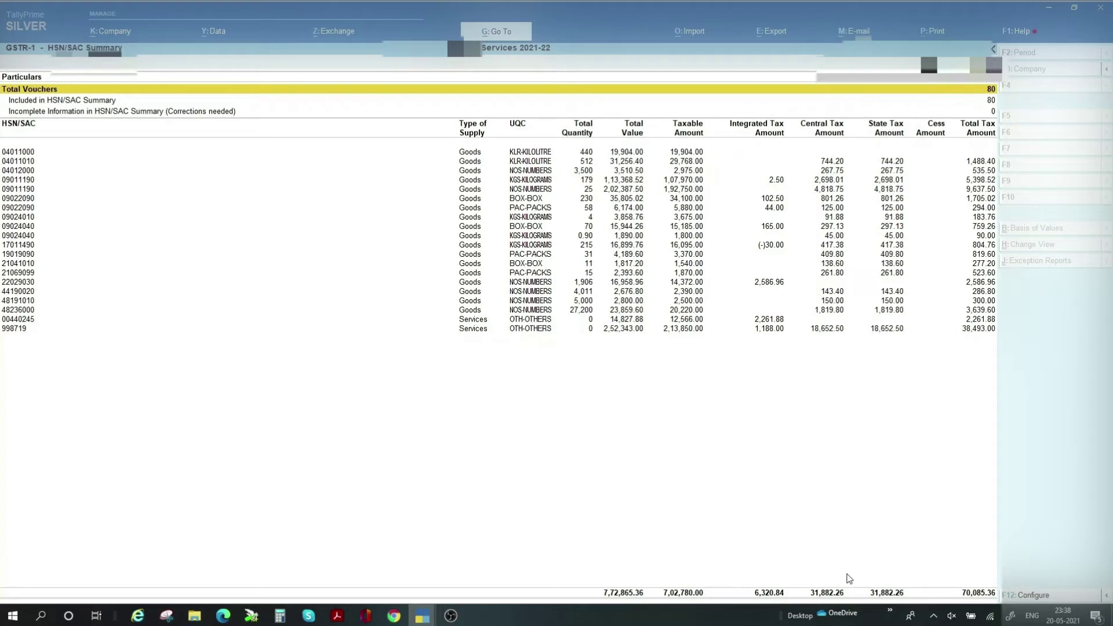
key(Escape)
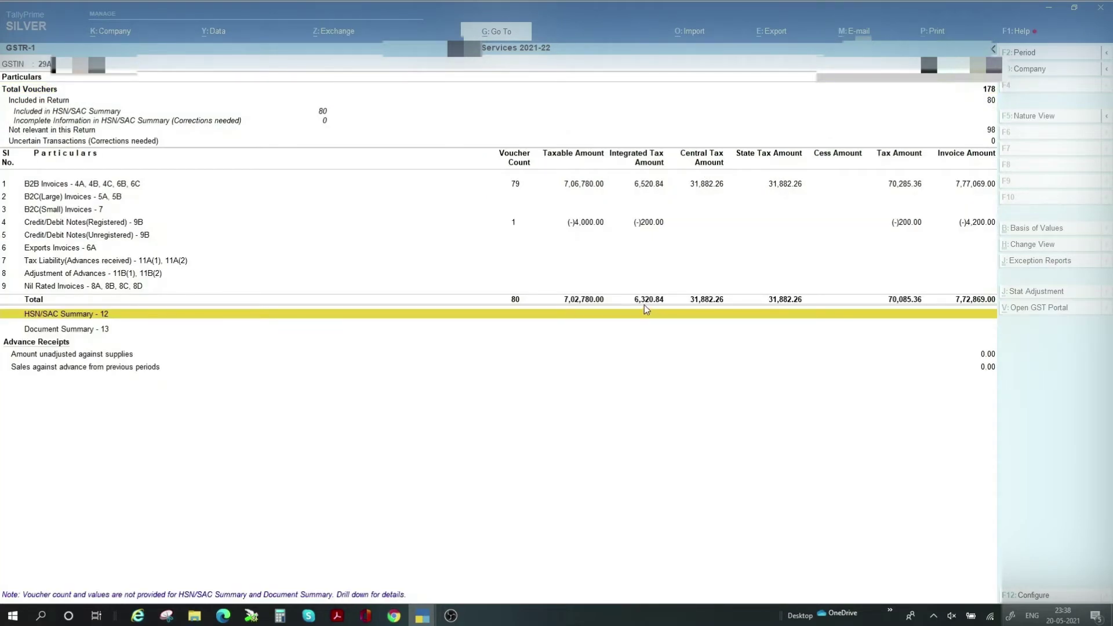
click(681, 320)
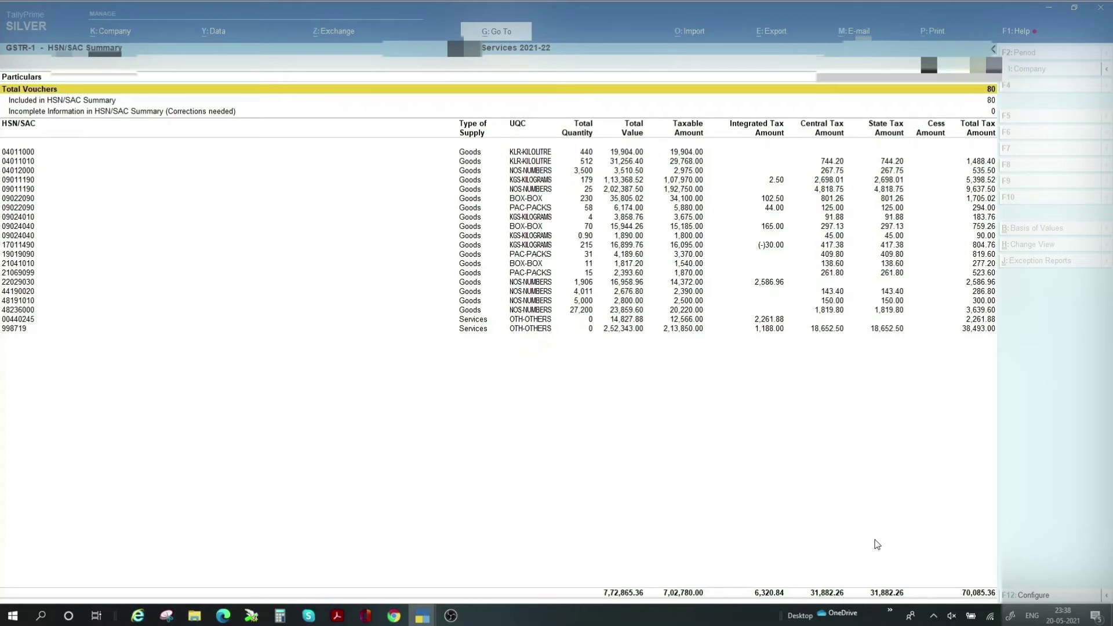
key(Escape)
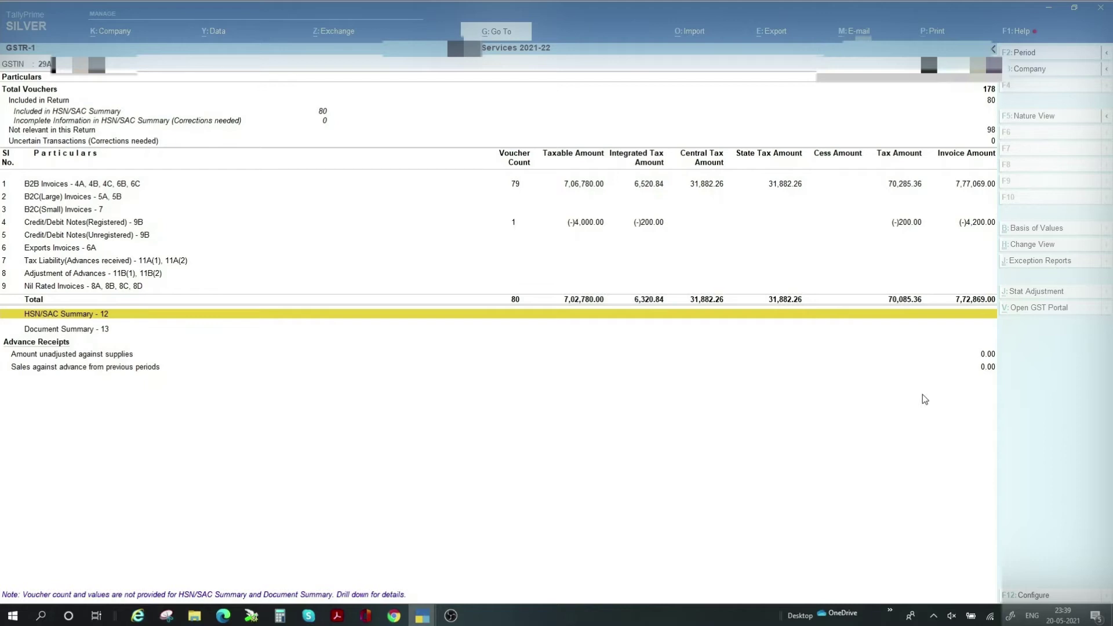
- Open the Document Summary - 13 and check the number of sales invoices and credit notes
key(Down)
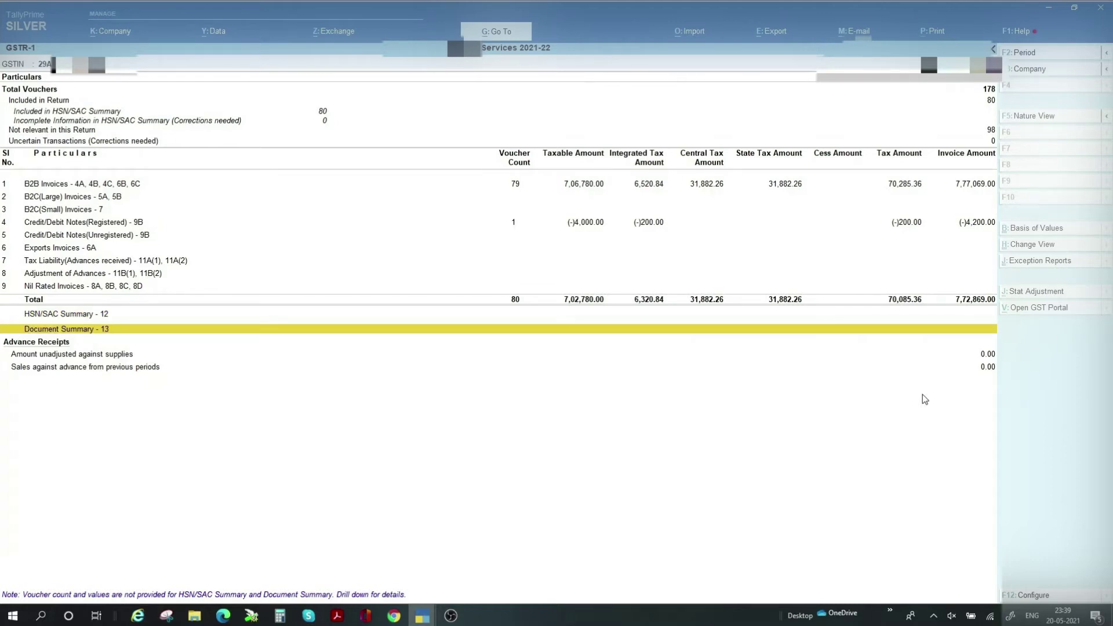
key(Return)
key(Down)
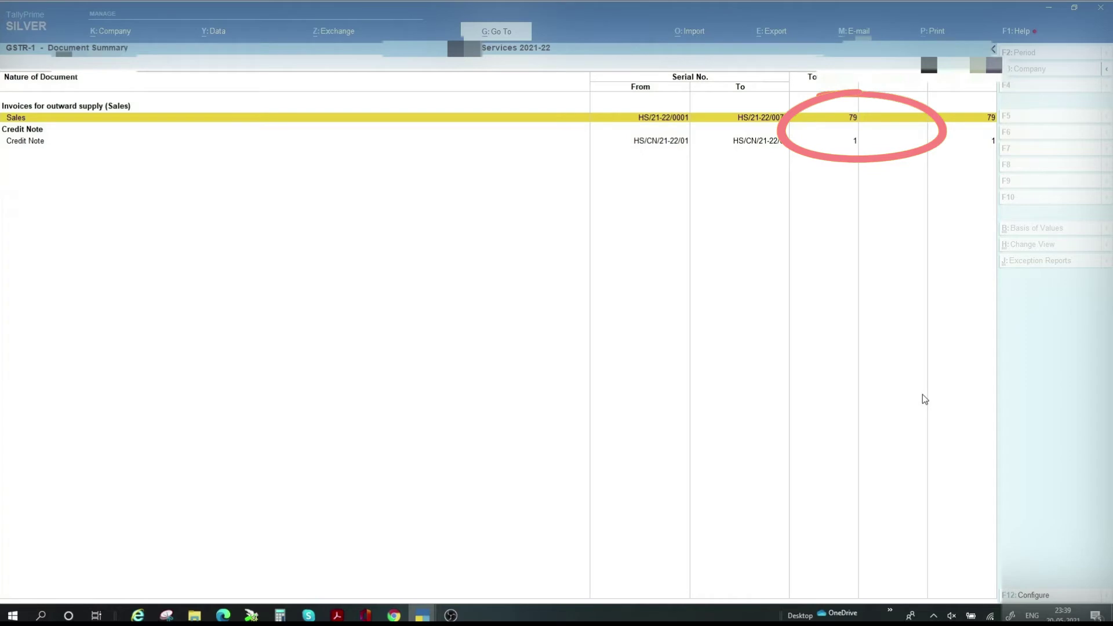
- Return to the GSTR-1 report and check the voucher counts for B2B invoices and registered credit/debit notes
key(Escape)
key(Up)
key(Up)
key(Up)
key(Up)
key(Up)
key(Up)
key(Up)
key(Up)
key(Up)
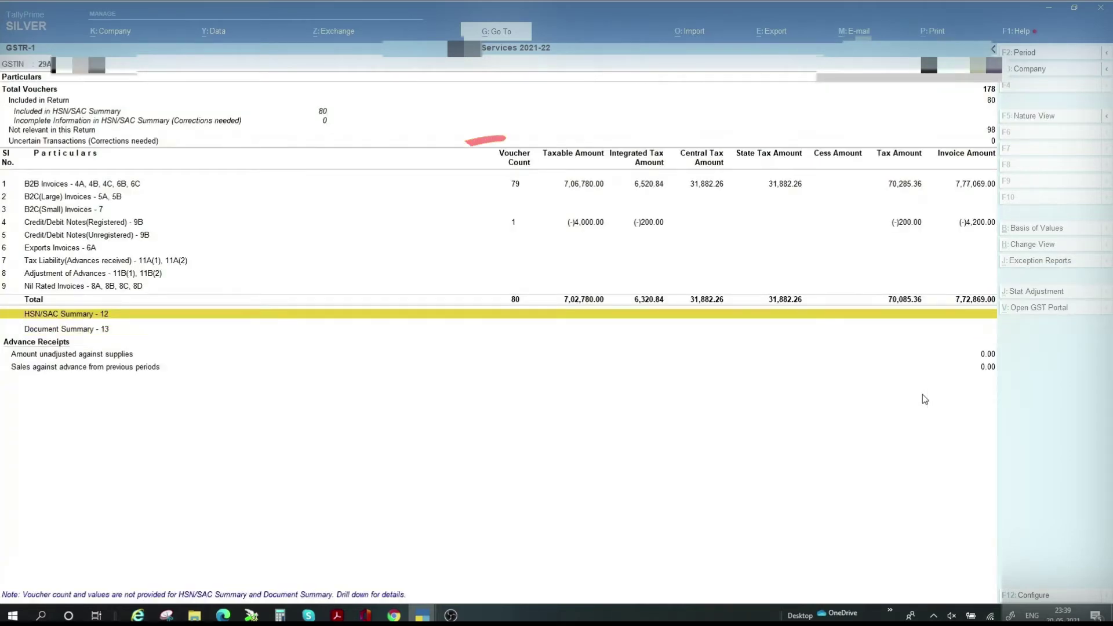
key(Up)
key(Down)
key(Down)
key(Down)
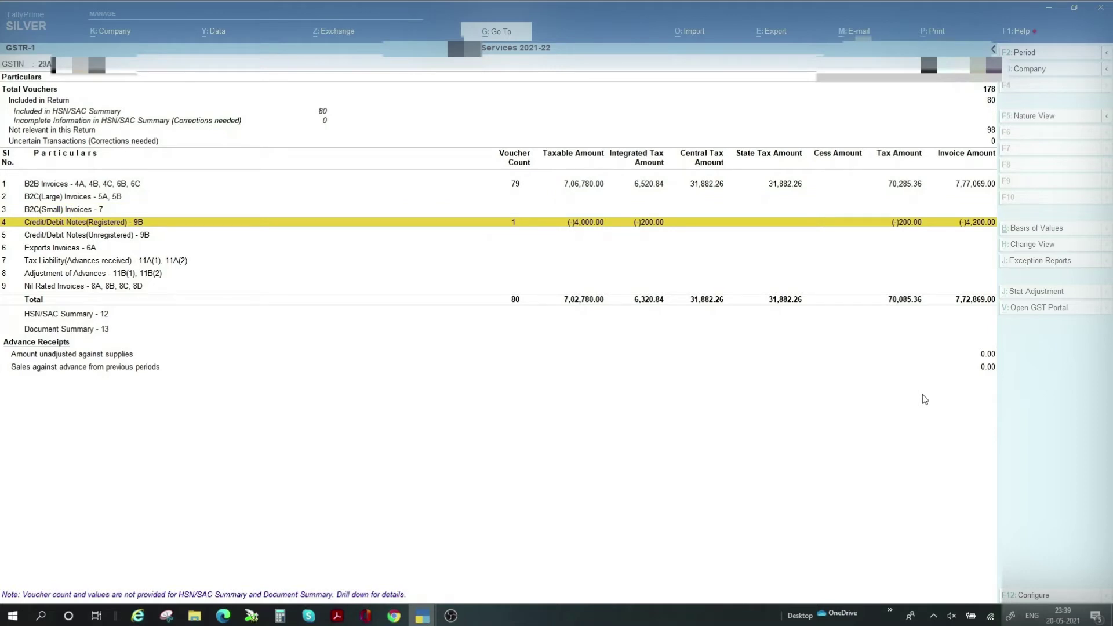
- Reopen the Document Summary - 13 and check the credit note row against the GSTR-1 credit/debit note count
key(Down)
key(Down)
key(Down)
key(Down)
key(Down)
key(Down)
key(Down)
key(Return)
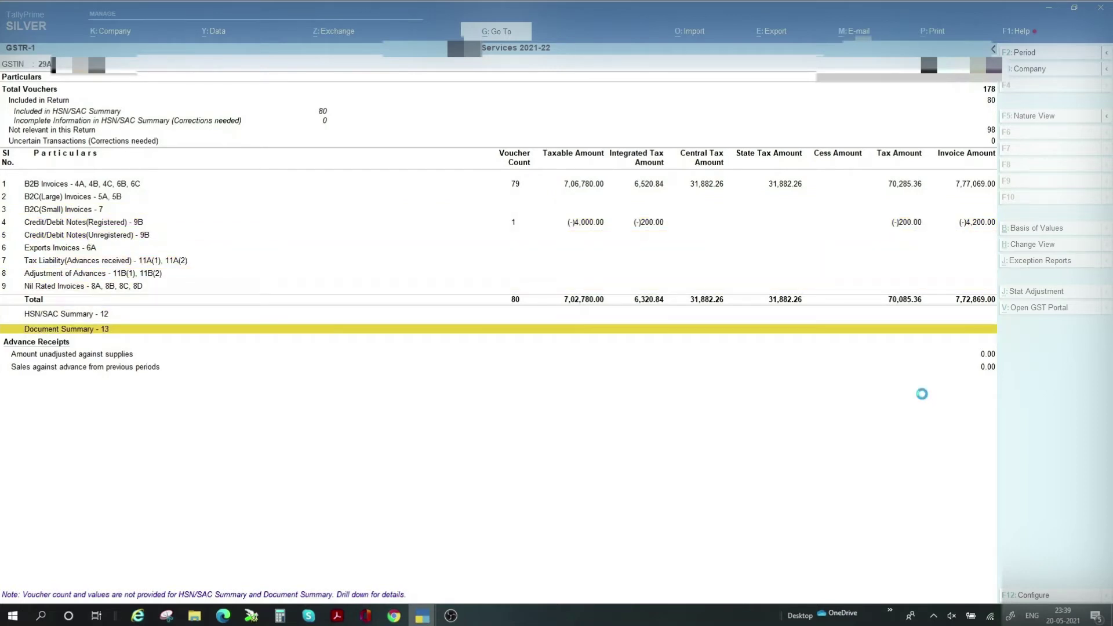
key(Down)
key(Down)
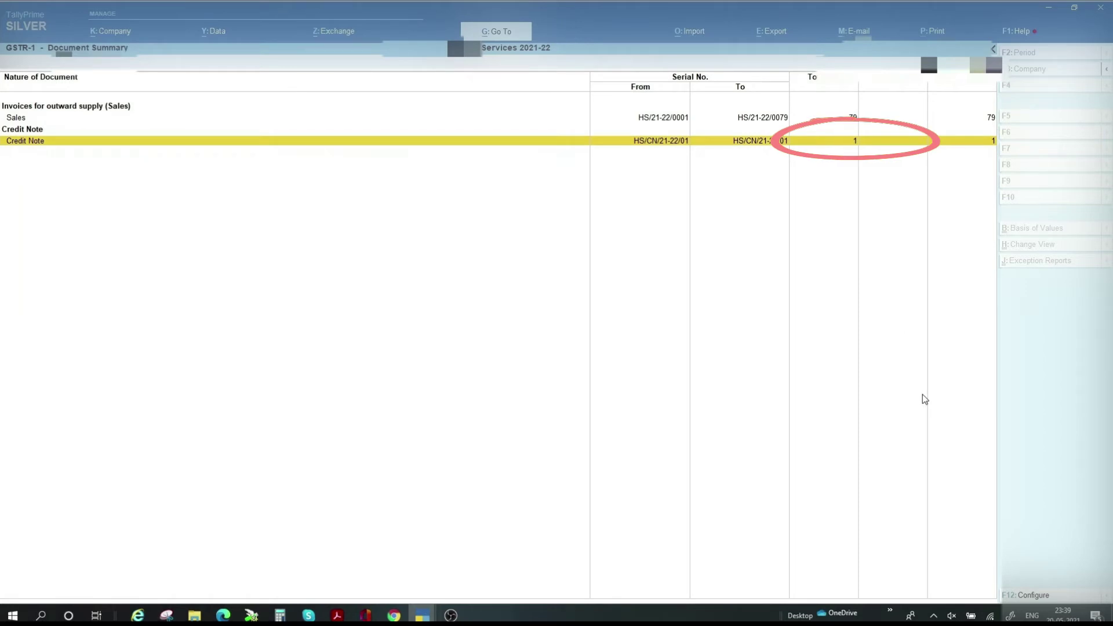
- Return to the GSTR-1 report and check the Advance Receipts amounts unadjusted against supplies and sales against previous advances
key(Escape)
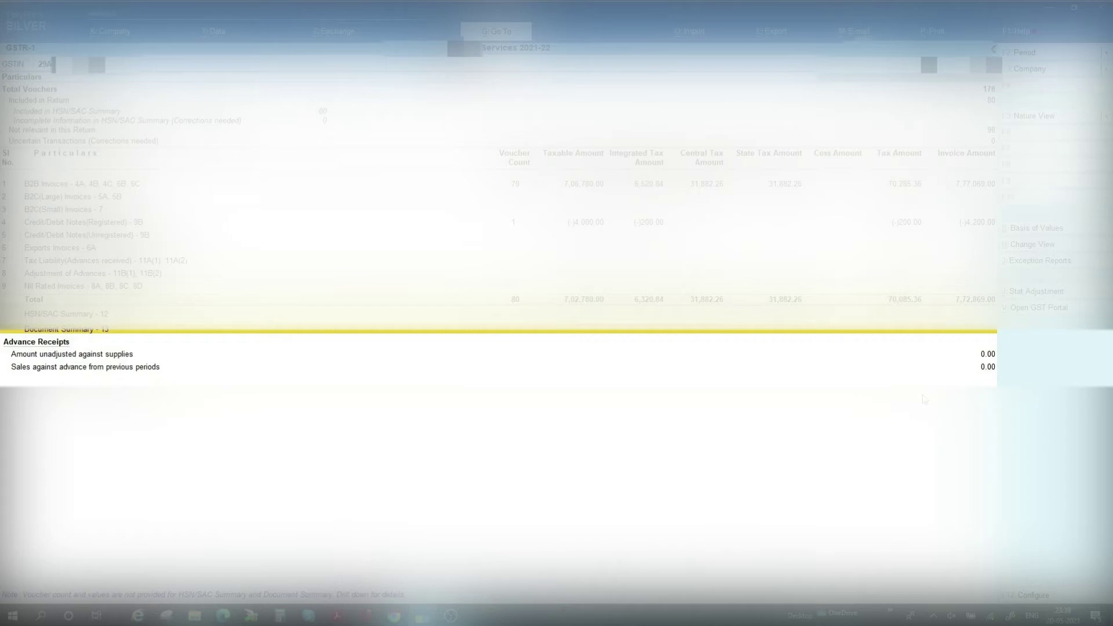
key(Down)
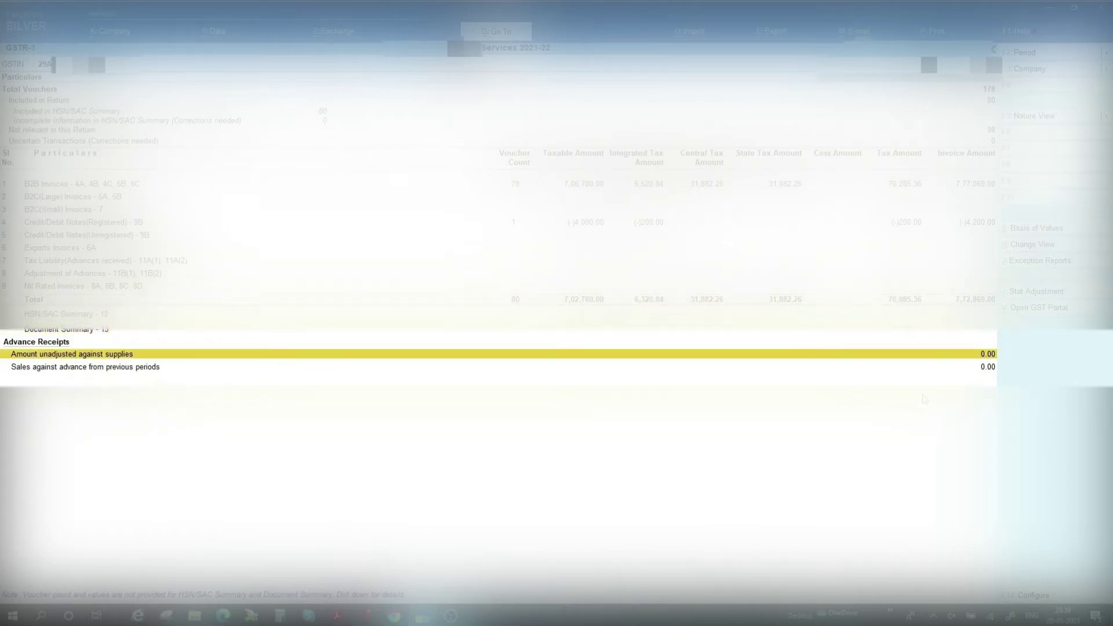
key(Down)
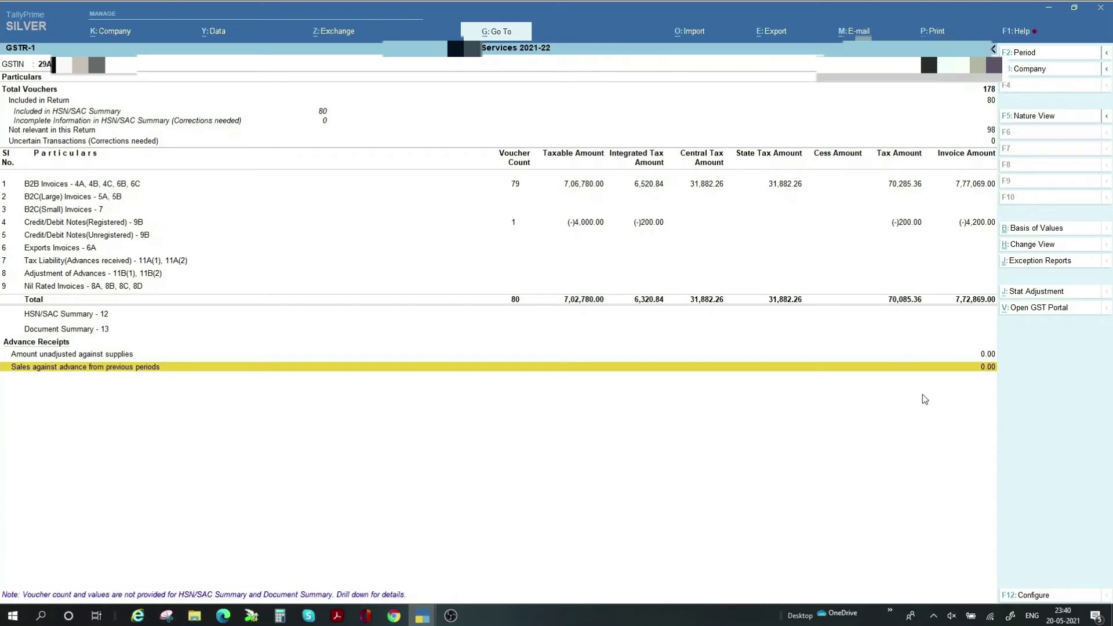
key(Up)
key(Up)
key(Up)
key(Up)
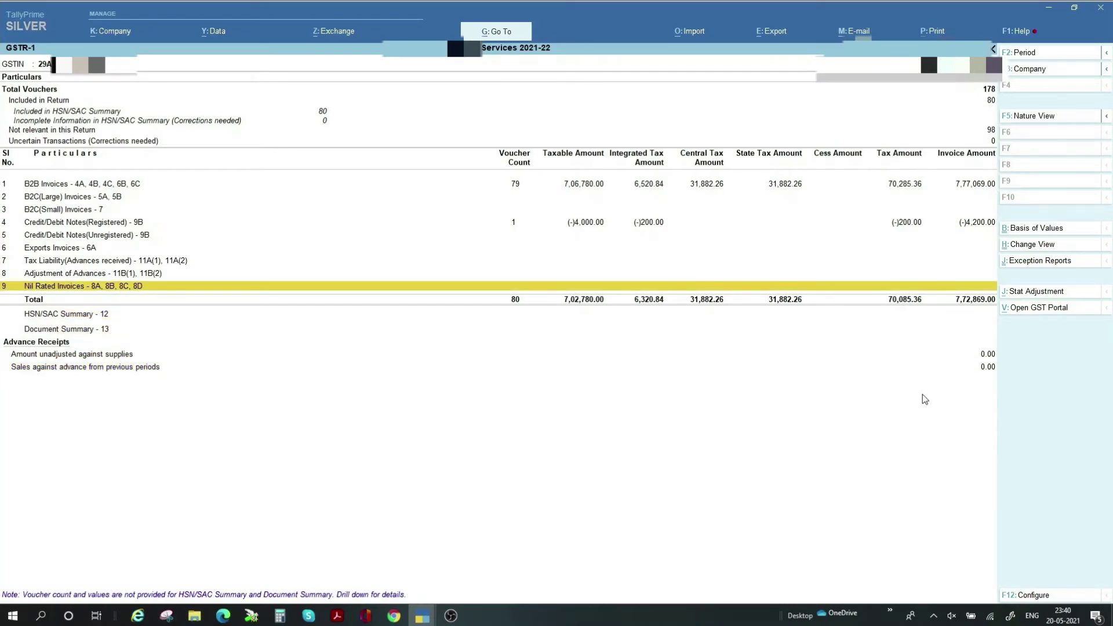
- Leave the GSTR-1 report and start a new journal voucher dated 30-Apr-21
key(Escape)
key(Escape)
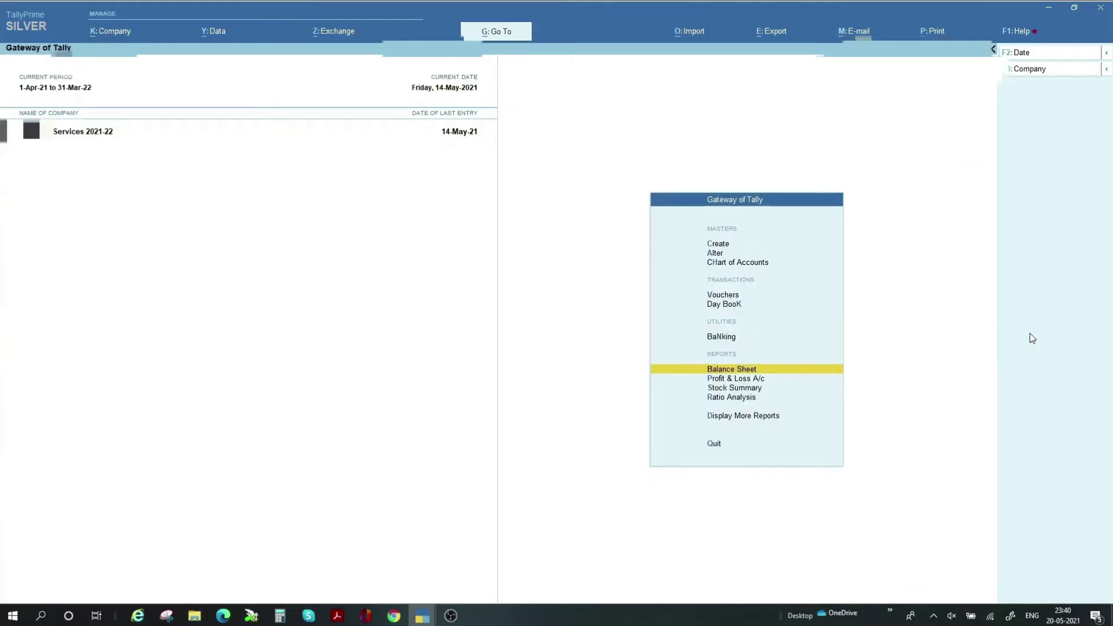
key(Up)
key(Up)
key(Up)
key(Return)
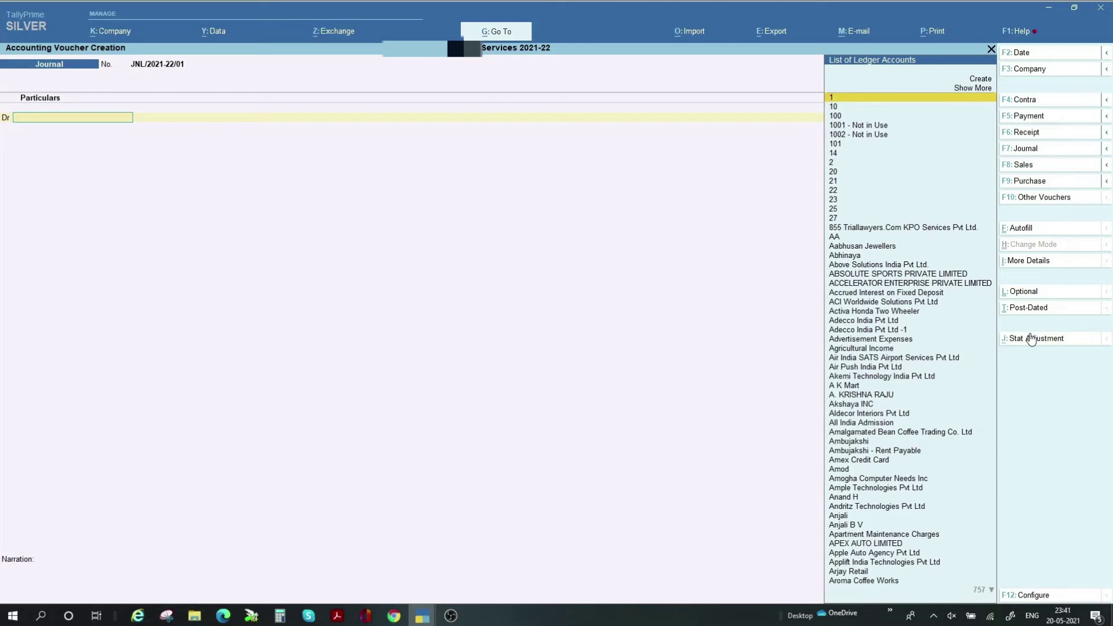
key(F2)
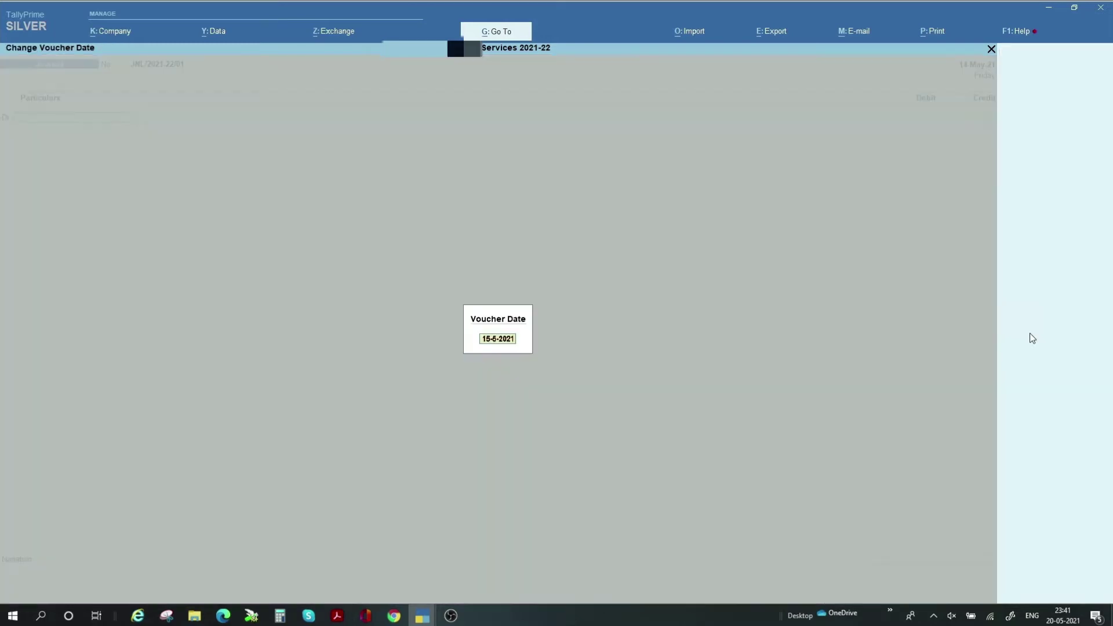
text(30)
text(-5)
key(Return)
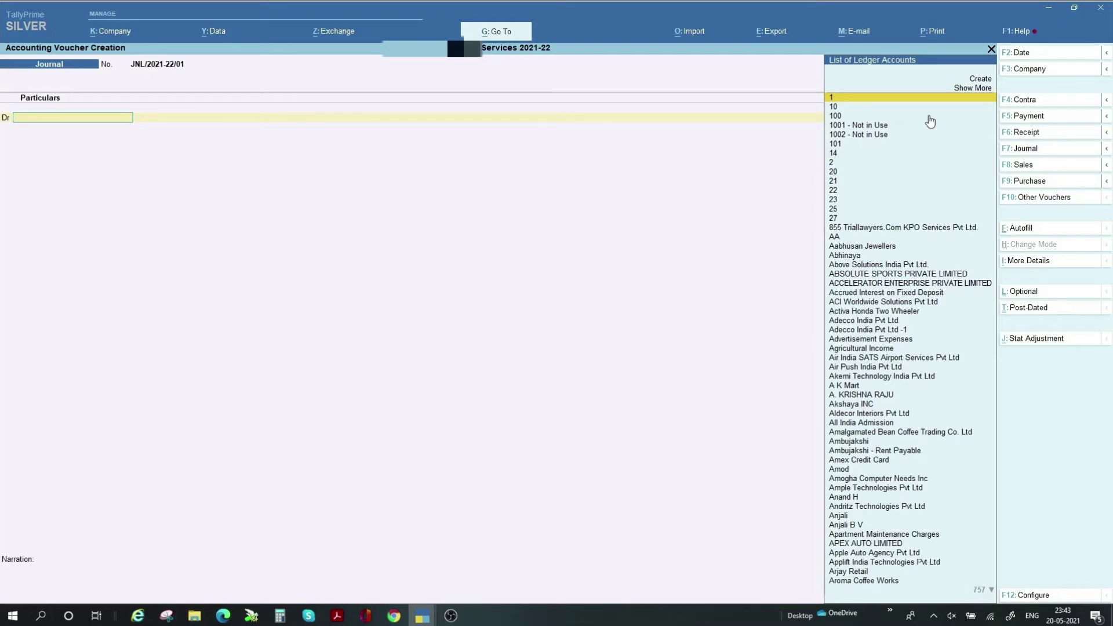
- Debit the Output IGST ledger with 6,320.84 in the journal voucher
text(Outpu)
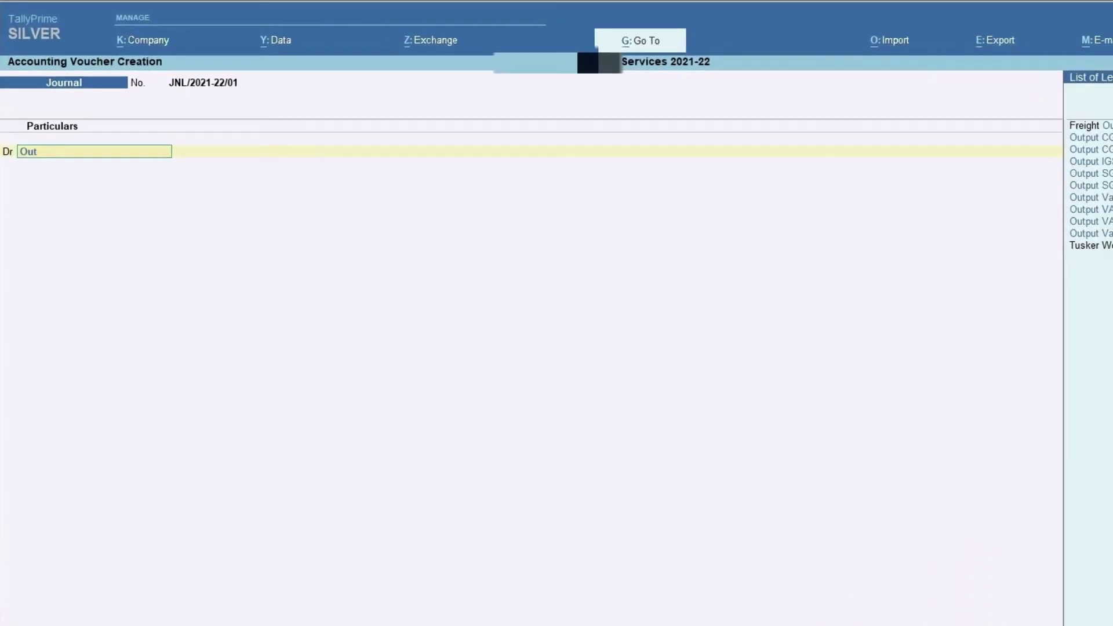
text(tig)
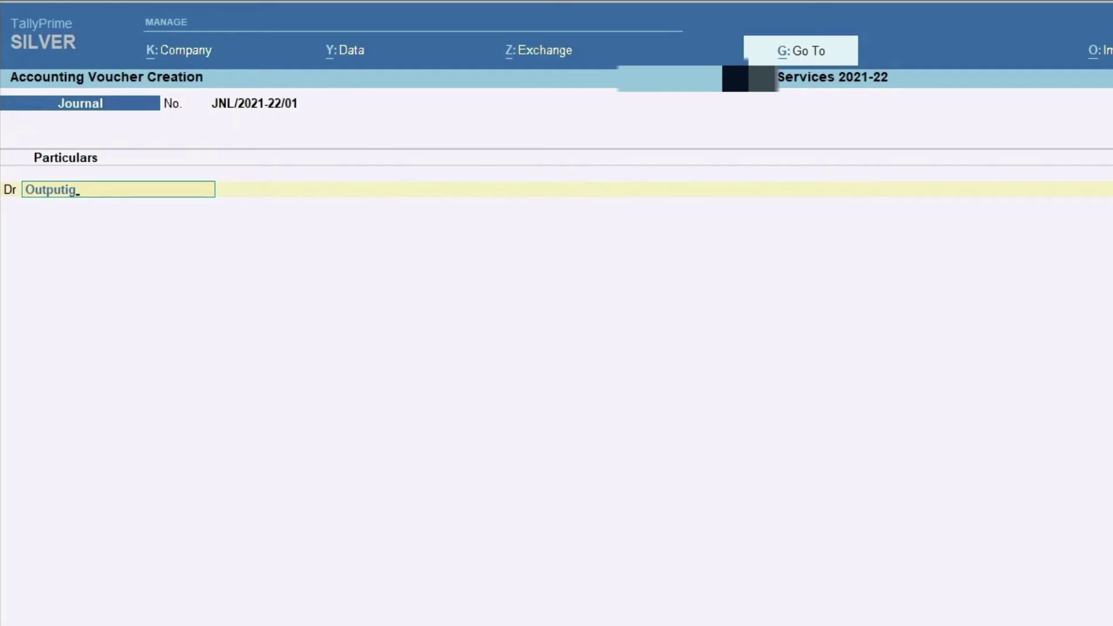
key(Return)
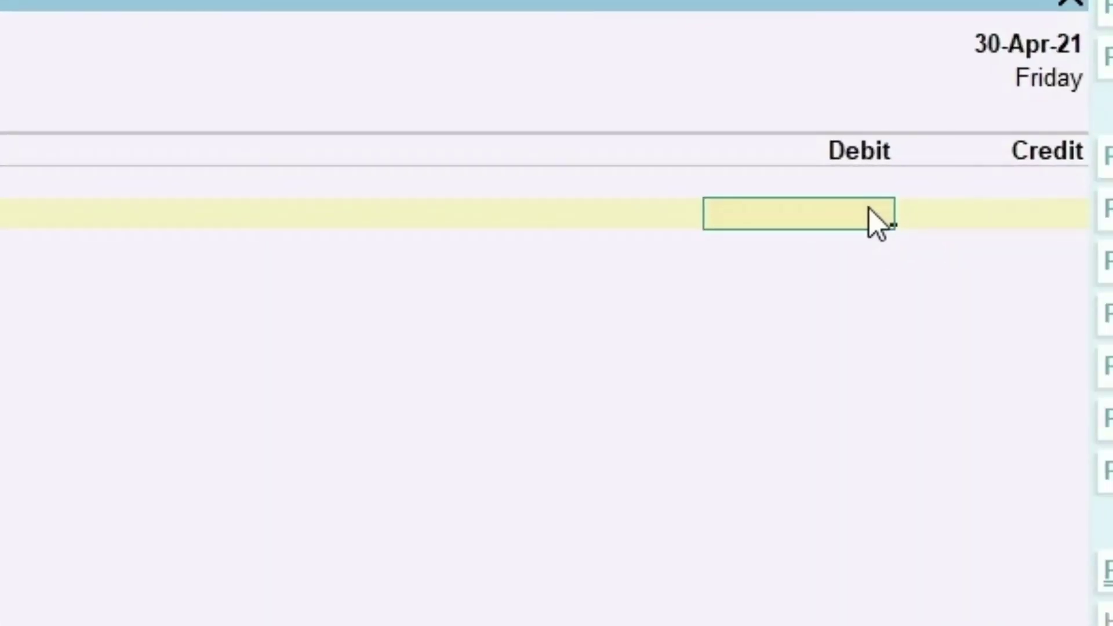
text(6320.84)
key(Return)
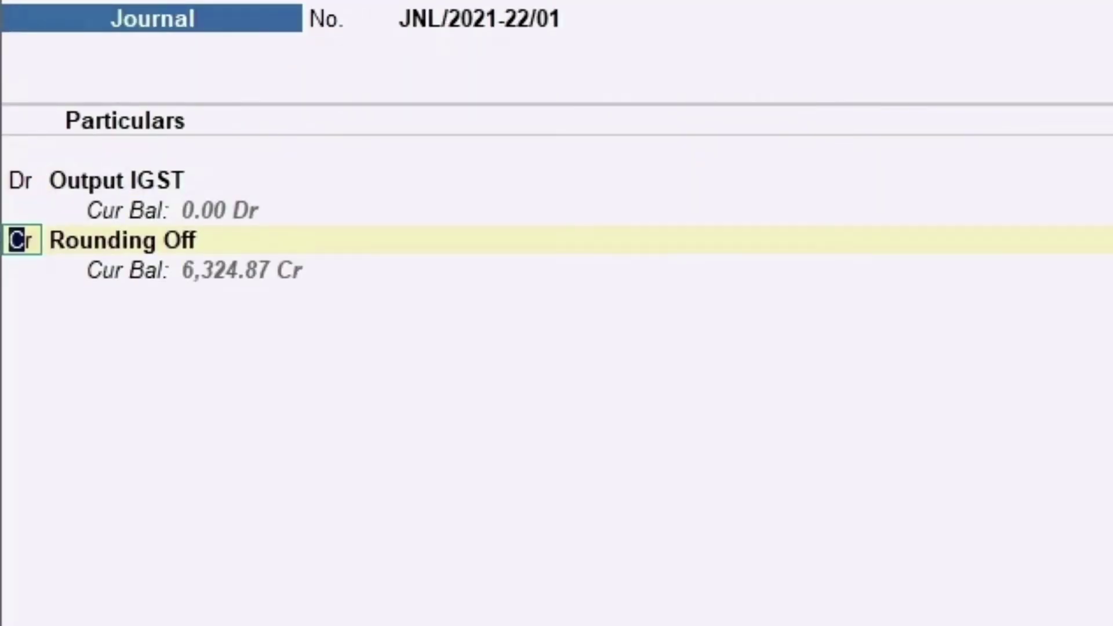
- Credit the IGST Payable ledger with the rounded amount of 6,321.00
key(Return)
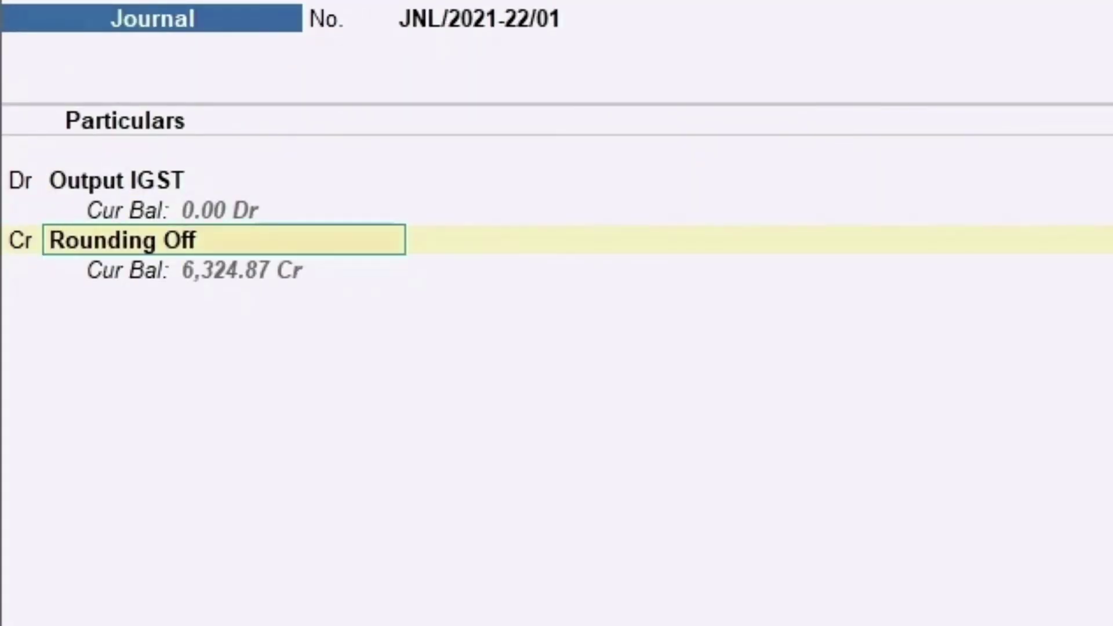
text(Igstpa)
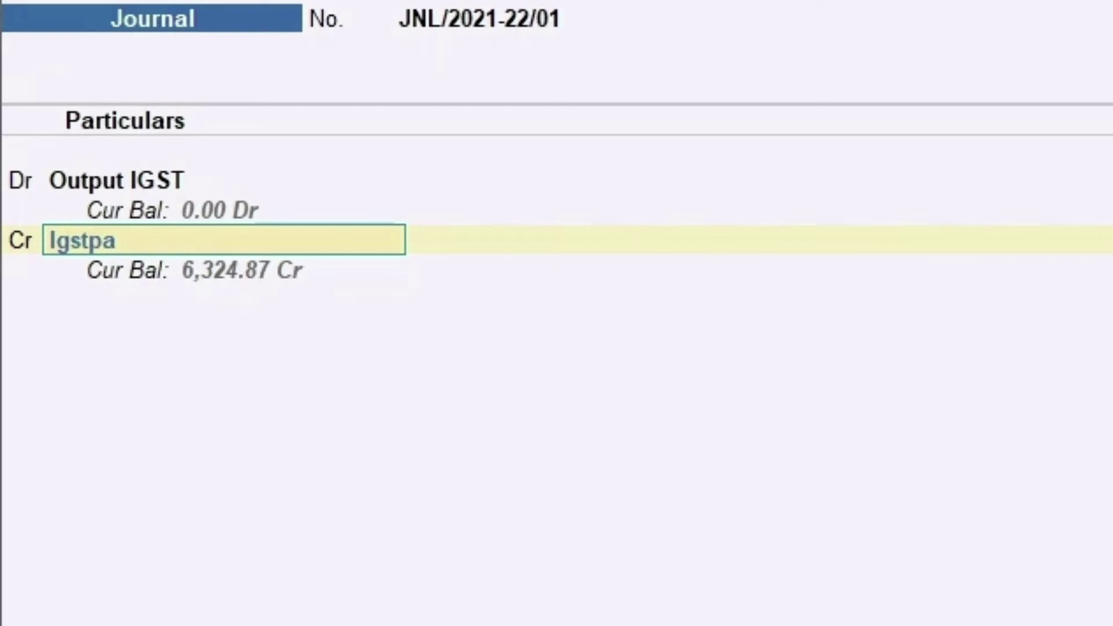
key(Return)
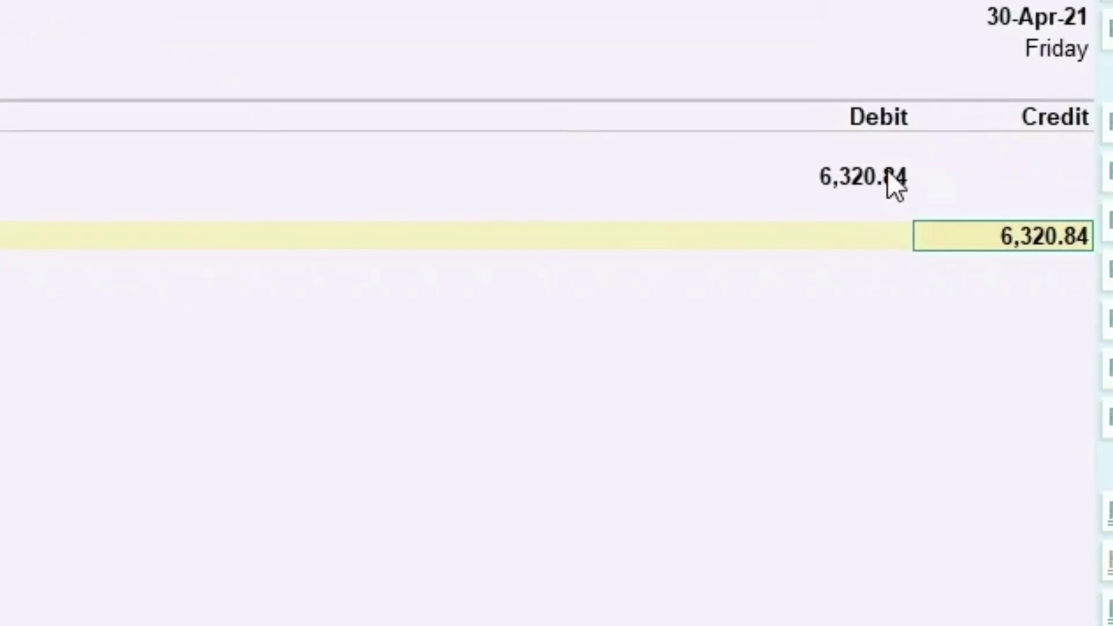
key(End)
key(BackSpace)
key(BackSpace)
key(BackSpace)
key(BackSpace)
text(1)
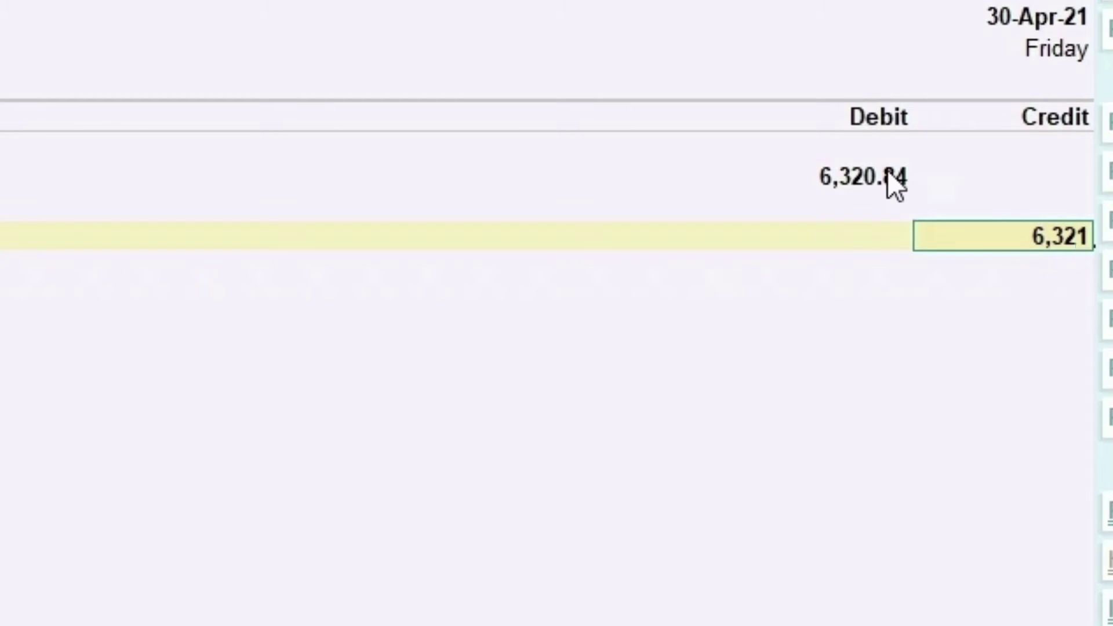
key(Return)
- Debit the 0.16 difference to Rounding Off and save the IGST journal voucher
text(Round)
key(Return)
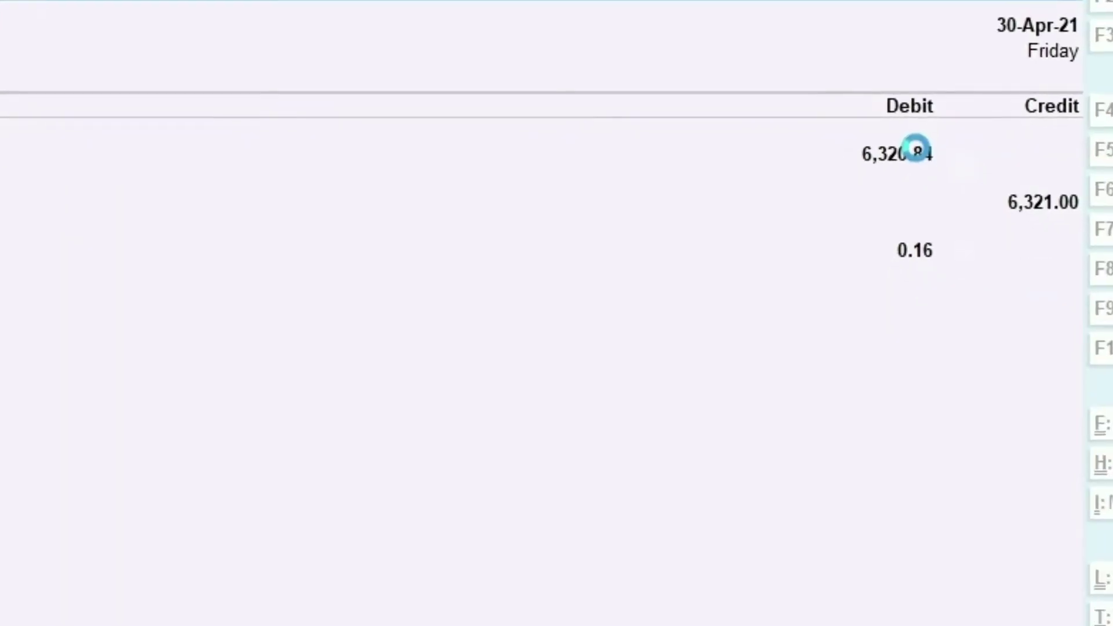
key(ctrl+a)
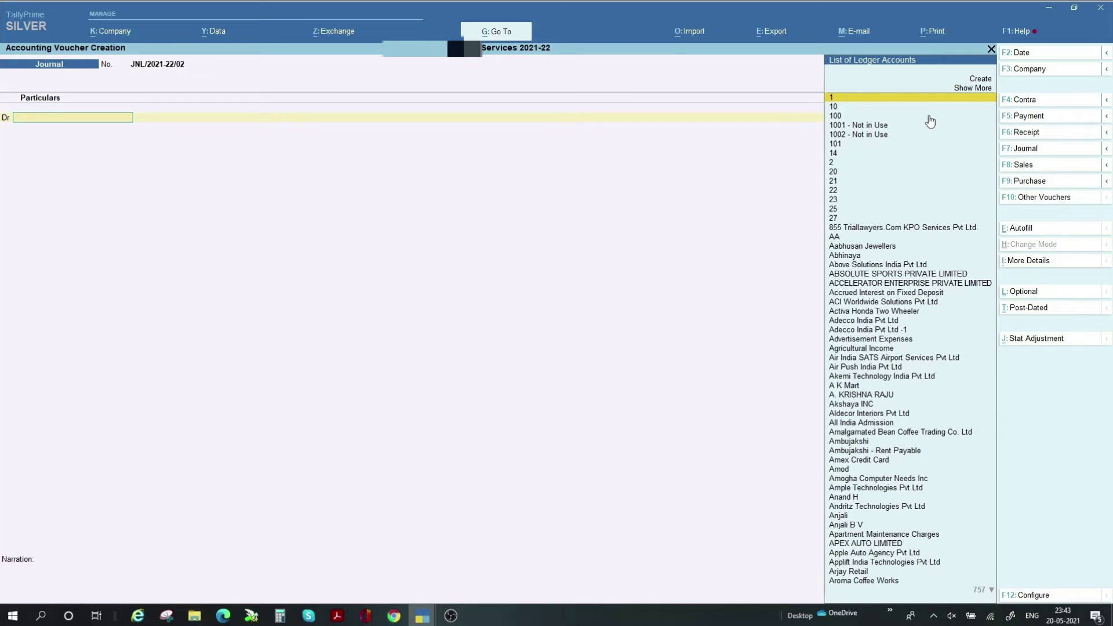
- Debit the Output CGST ledger with 31,882.26 in the next journal voucher
text(Outputcg)
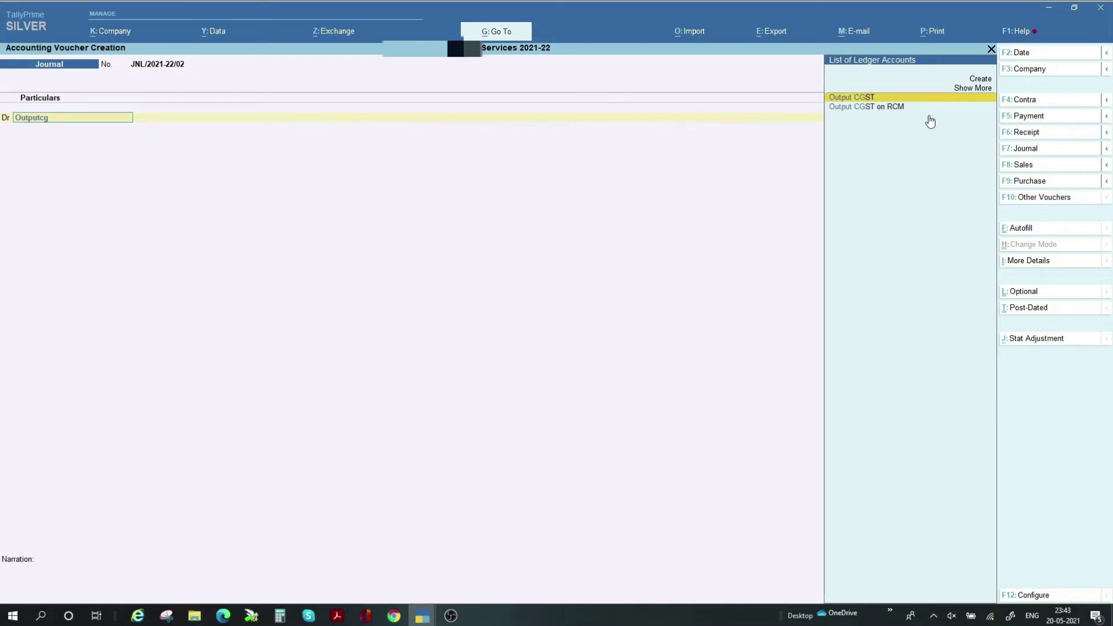
key(Return)
text(1882.26)
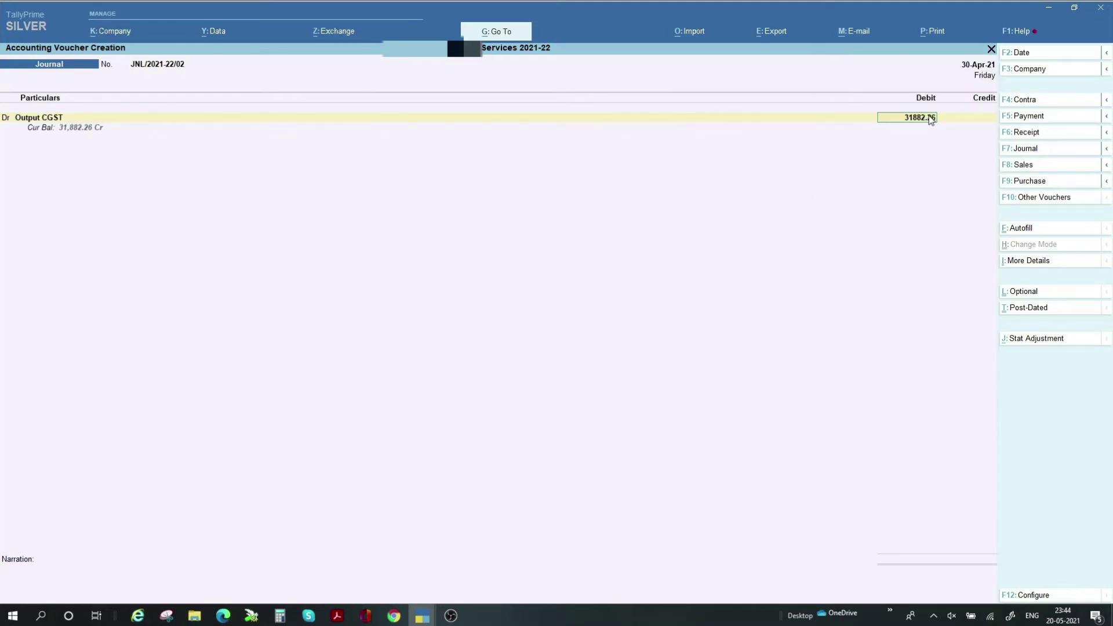
key(Return)
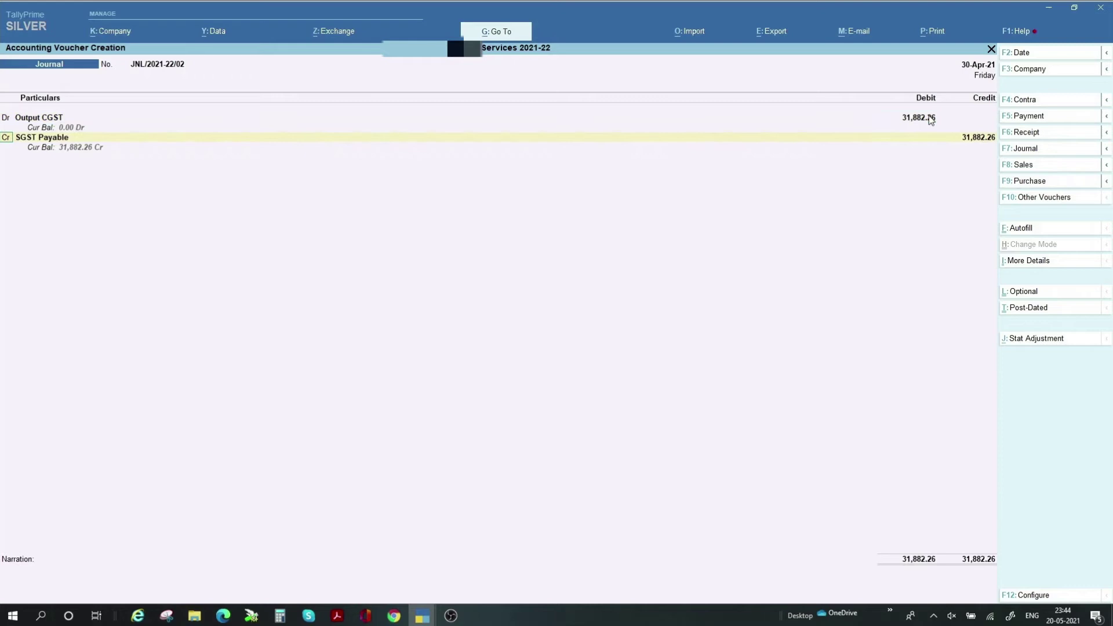
- Replace the suggested credit ledger with CGST Payable and credit it with 31,882.00
text(Cgstpa)
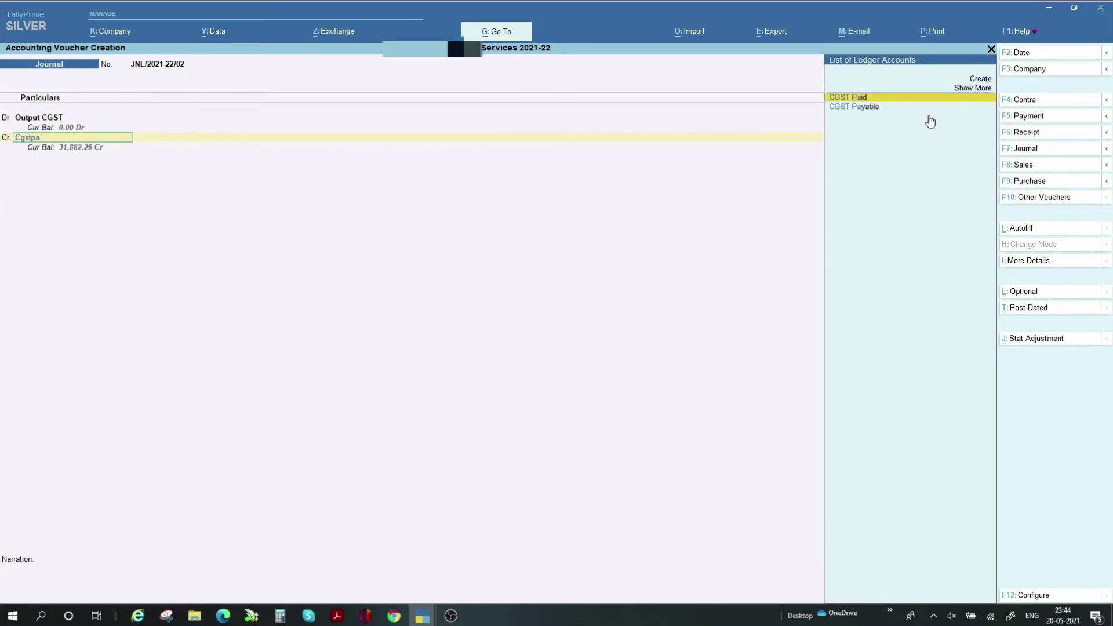
key(Down)
key(Return)
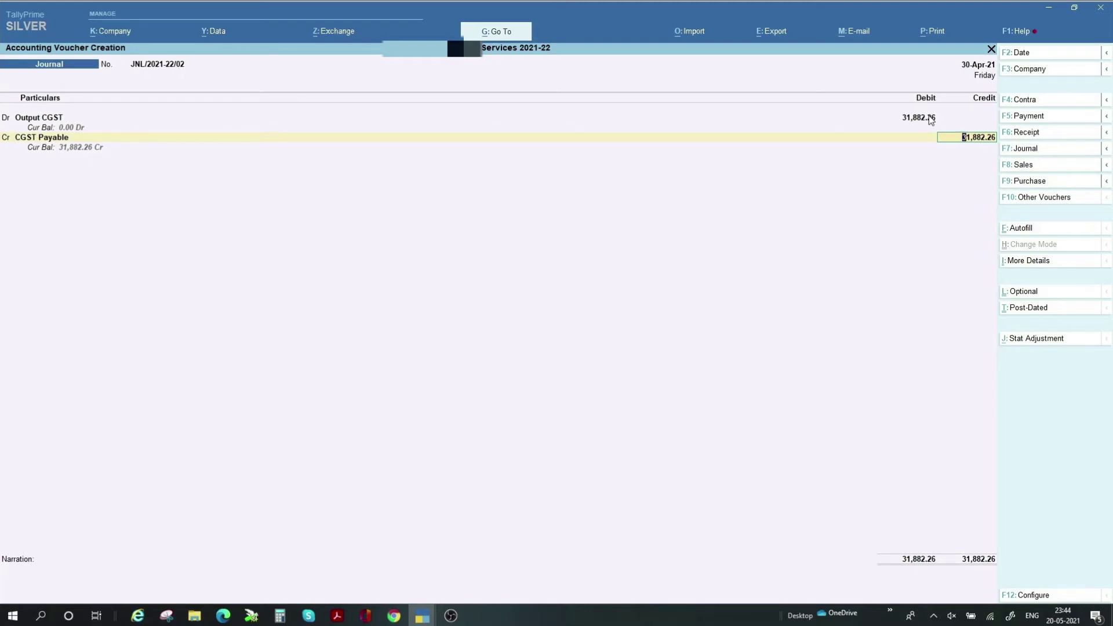
key(BackSpace)
key(BackSpace)
key(Return)
- Credit the 0.26 difference to Rounding Off and save the CGST journal voucher without a narration
key(Return)
text(Round)
key(Return)
key(Return)
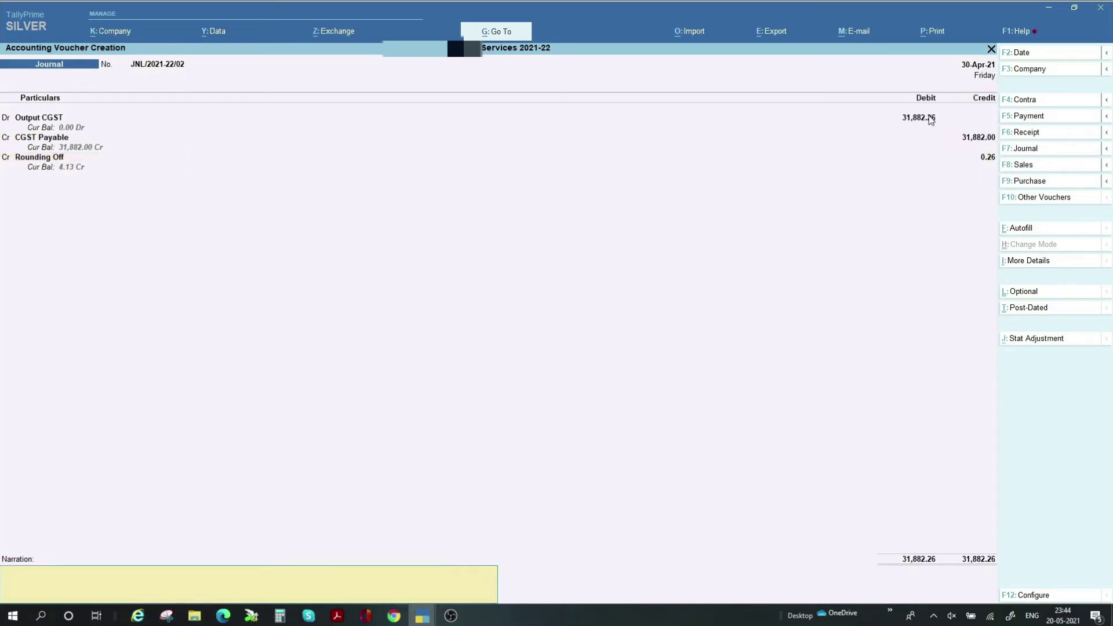
key(Return)
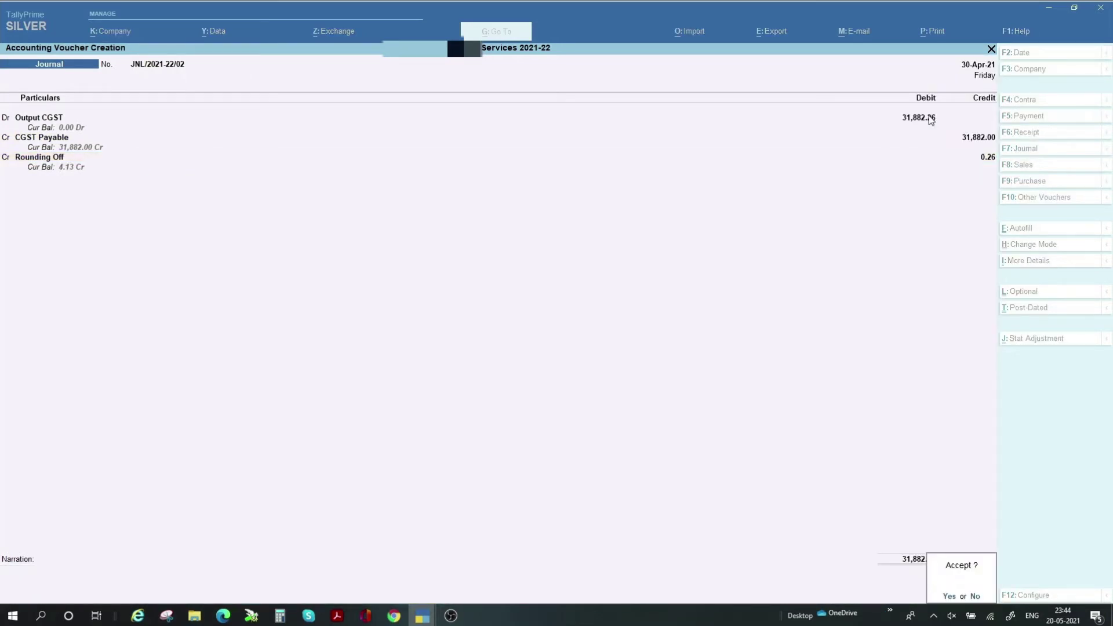
key(Return)
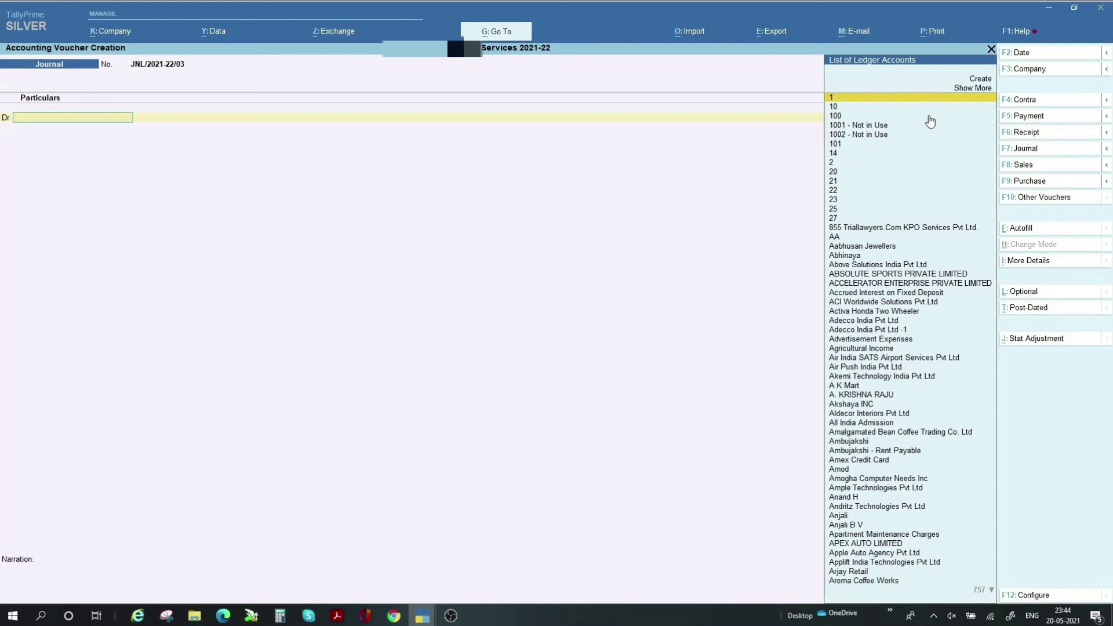
- Debit the Output SGST ledger with 31,882.26 in a third journal voucher
text(Outputs)
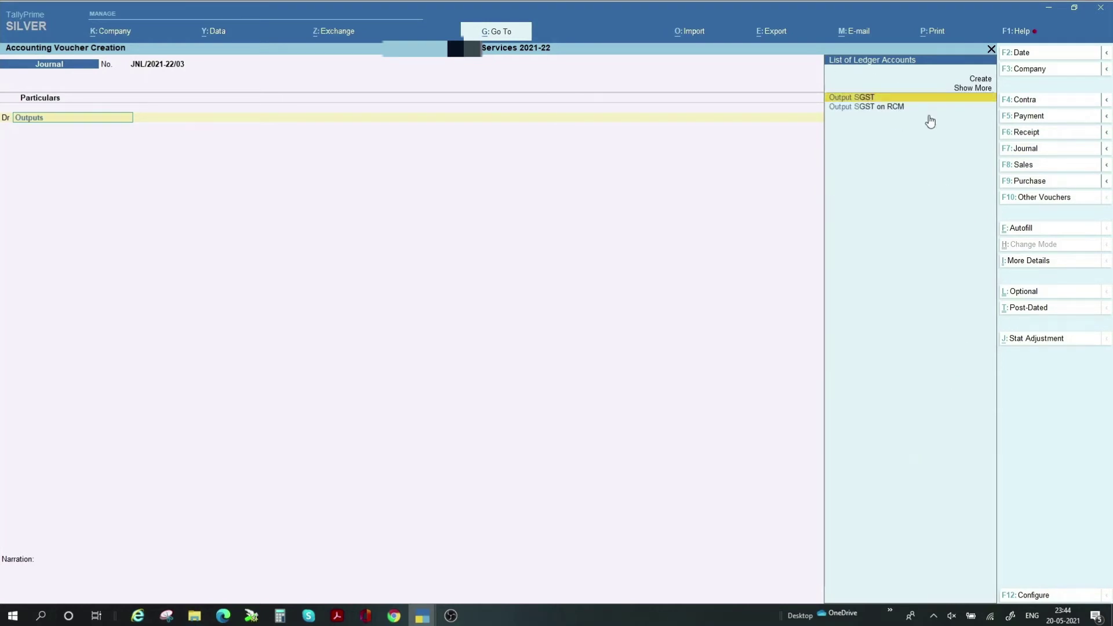
key(Return)
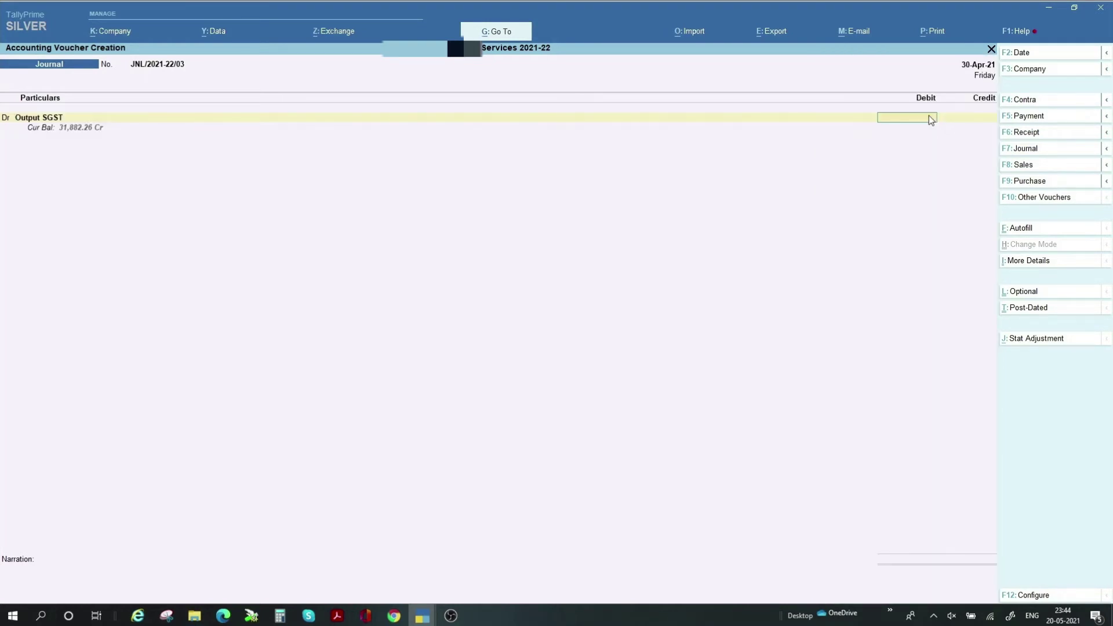
text(1)
text(18)
text(82.26)
key(Return)
- Credit the SGST Payable ledger with the rounded amount of 31,882.00
key(Return)
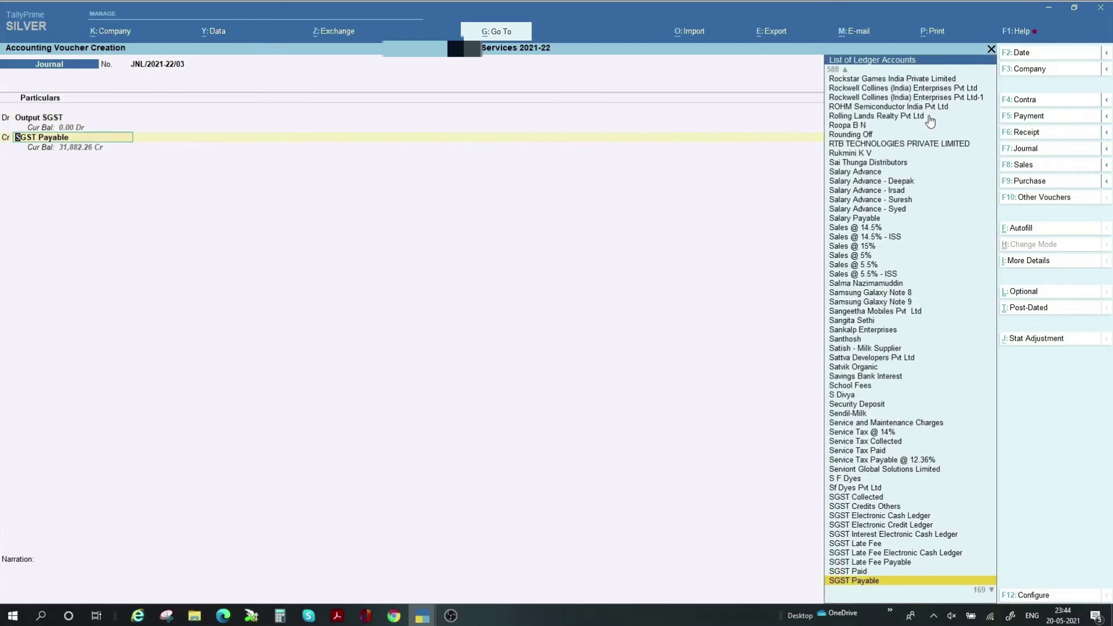
key(Return)
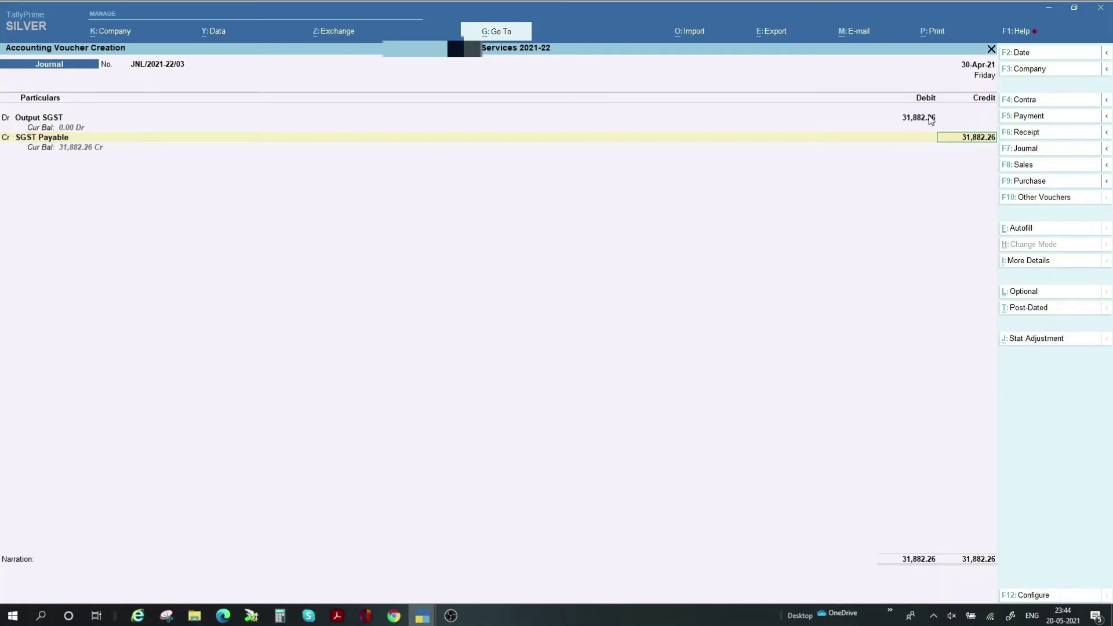
key(BackSpace)
key(BackSpace)
key(Return)
- Credit the 0.26 difference to Rounding Off and save the SGST journal voucher without a narration
key(Return)
text(Rou)
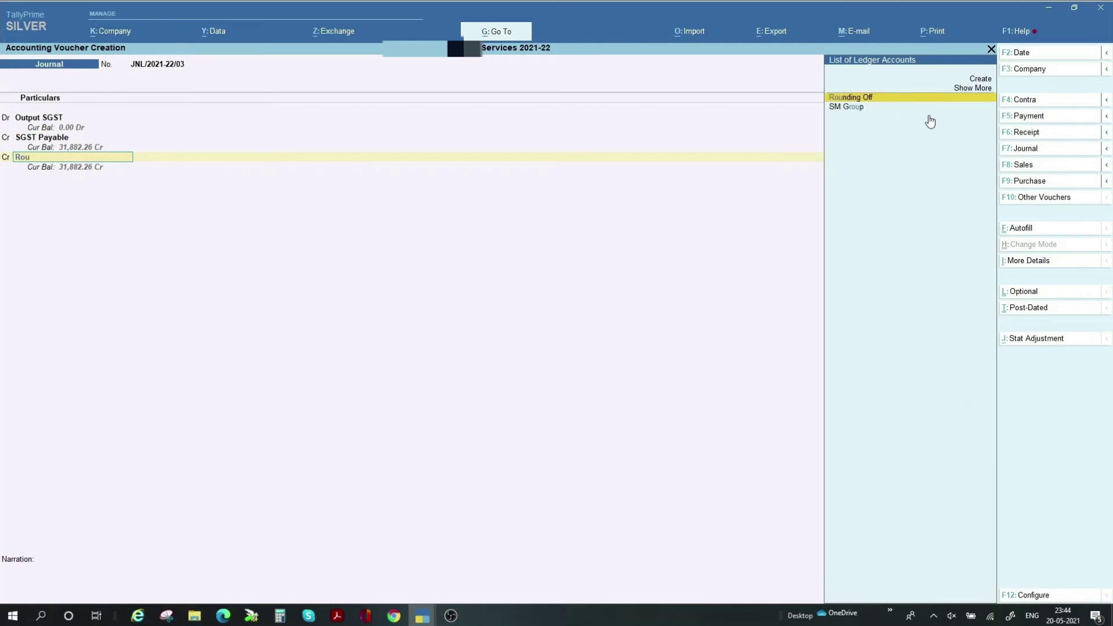
key(Return)
key(Return)
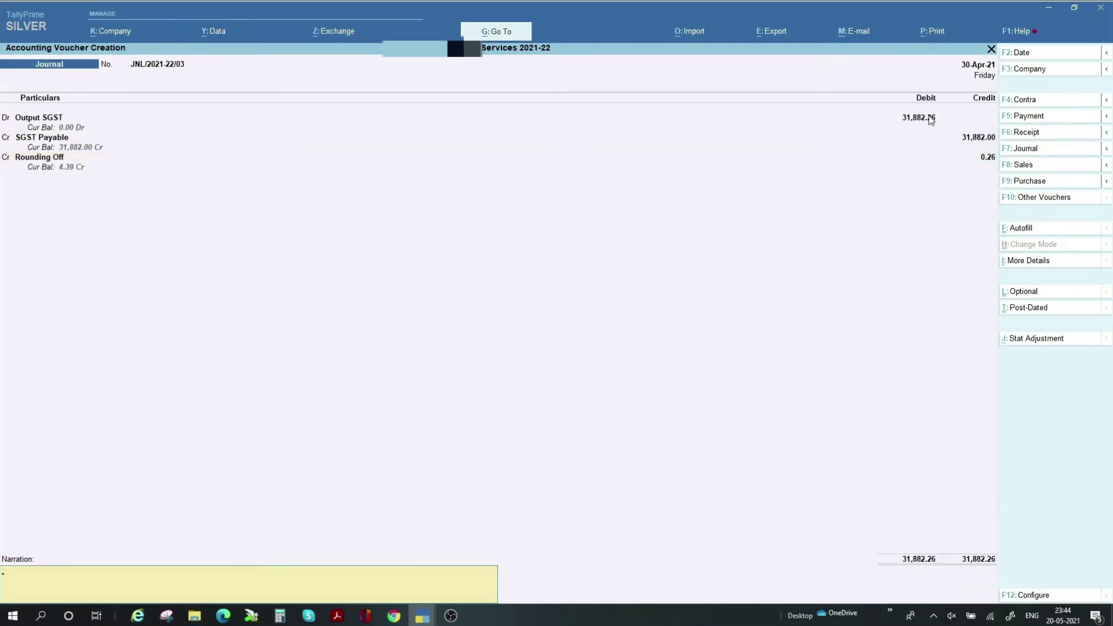
key(Return)
key(Return)
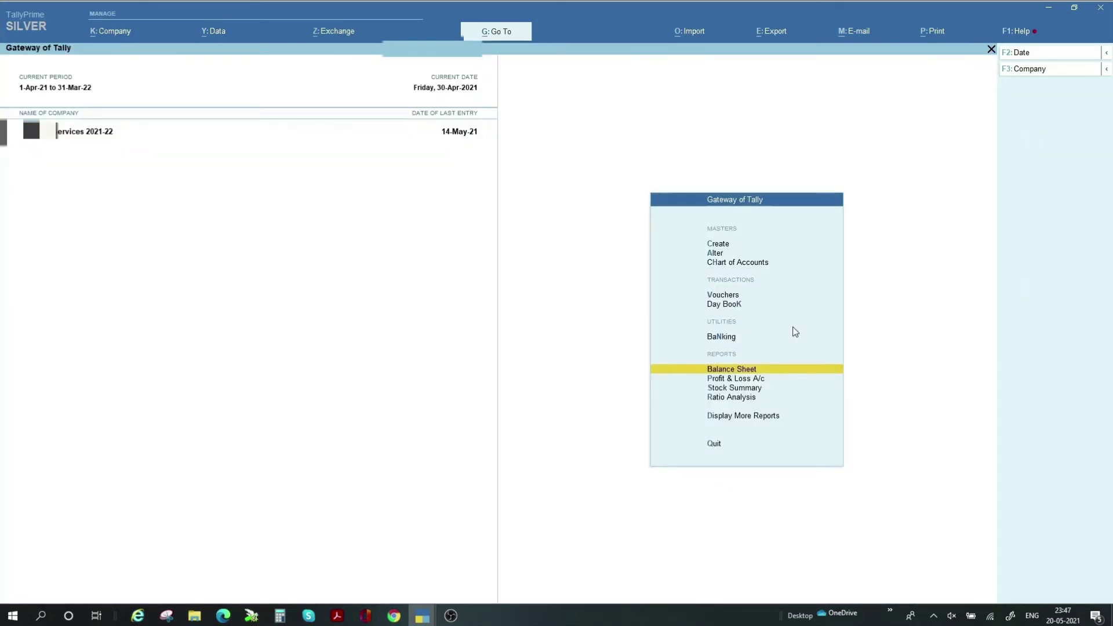
- Open the Balance Sheet and drill through Current Liabilities, Duties & Taxes and GST Payable to examine the Output GST group under GST Book Ledgers
key(Up)
key(Up)
key(Down)
key(Down)
key(Return)
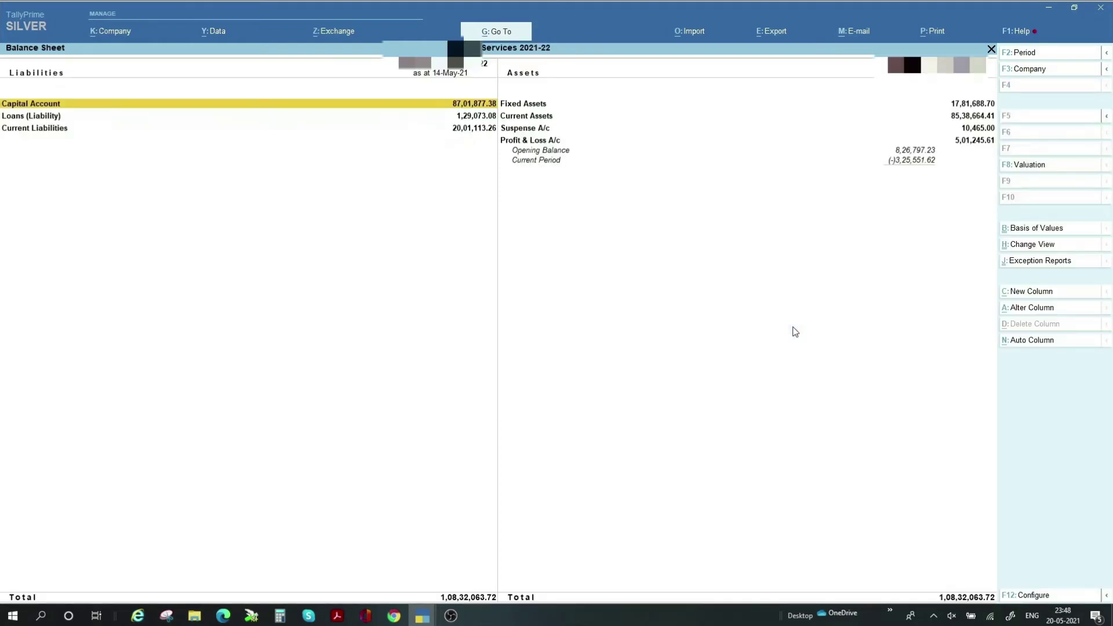
key(Down)
key(Down)
key(Return)
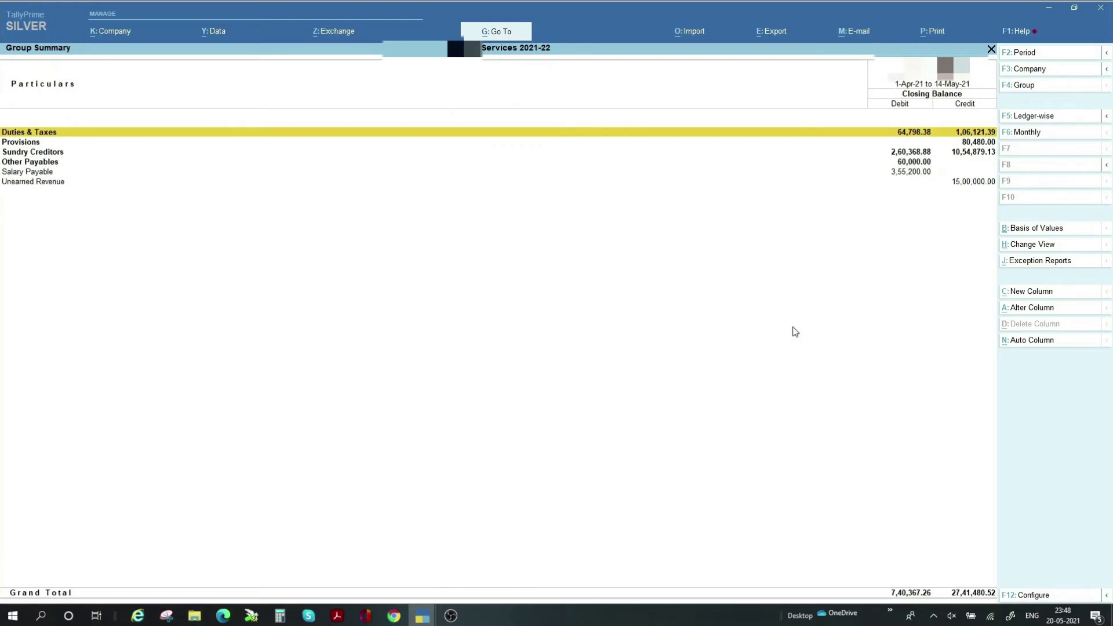
key(Return)
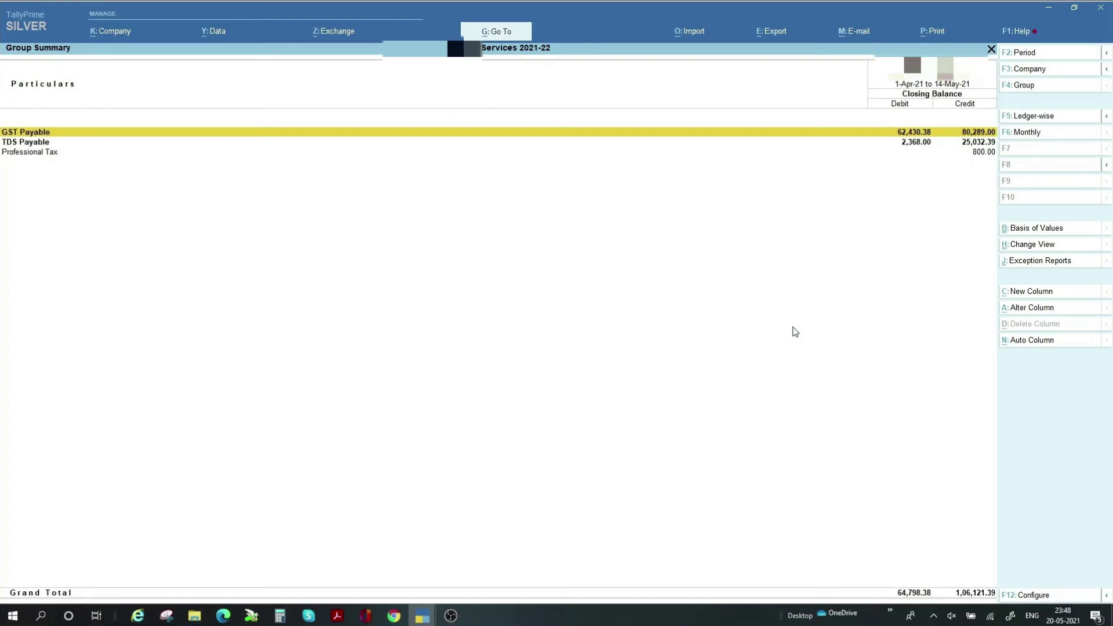
key(Return)
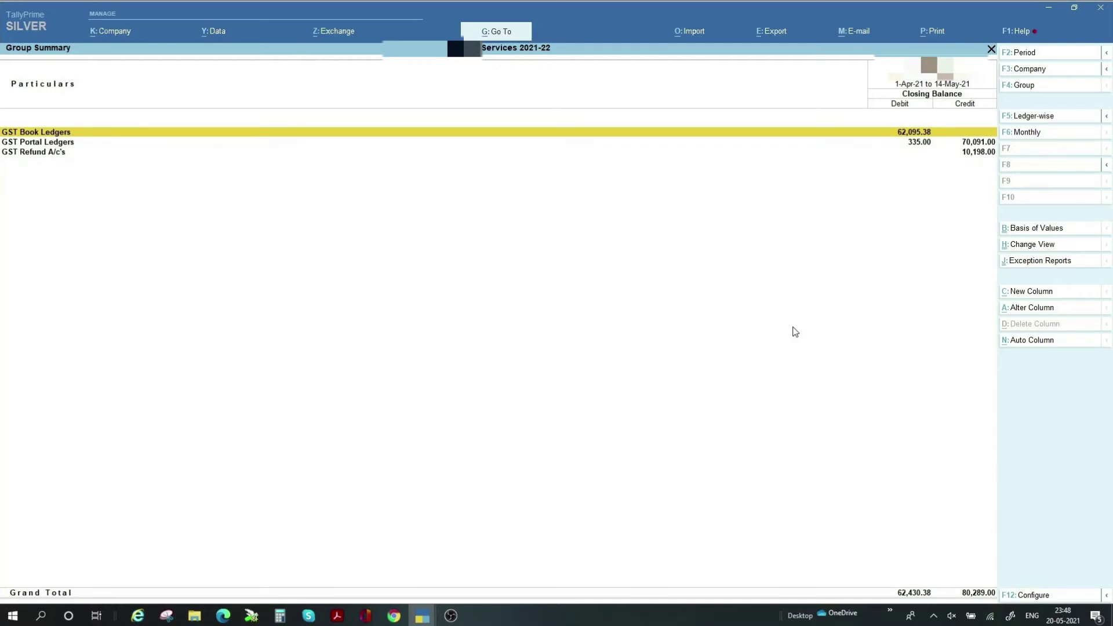
key(Return)
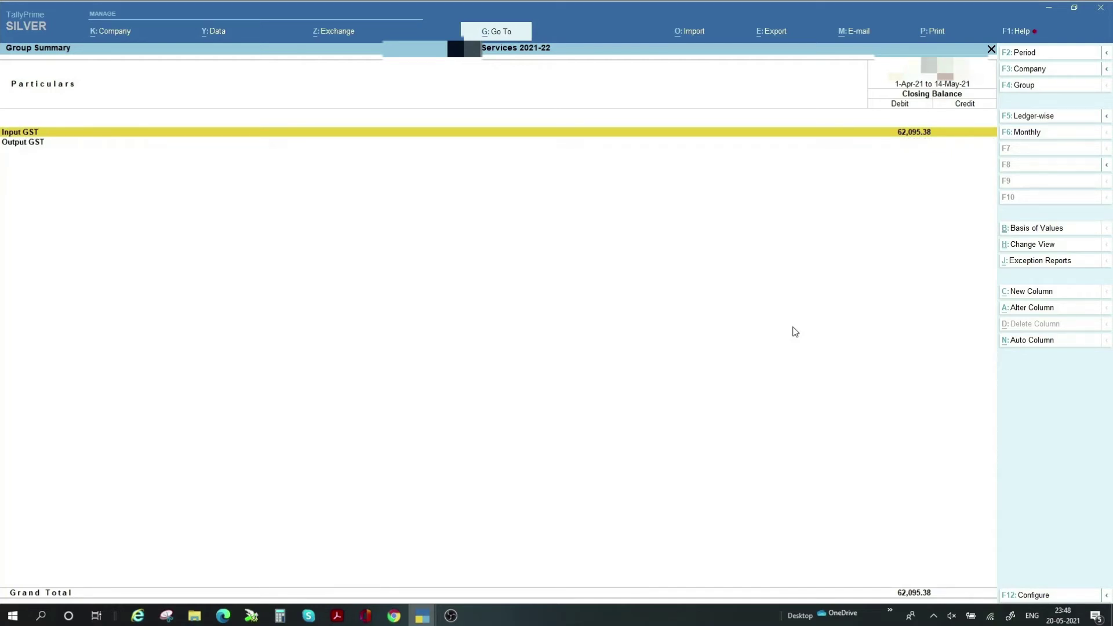
key(Down)
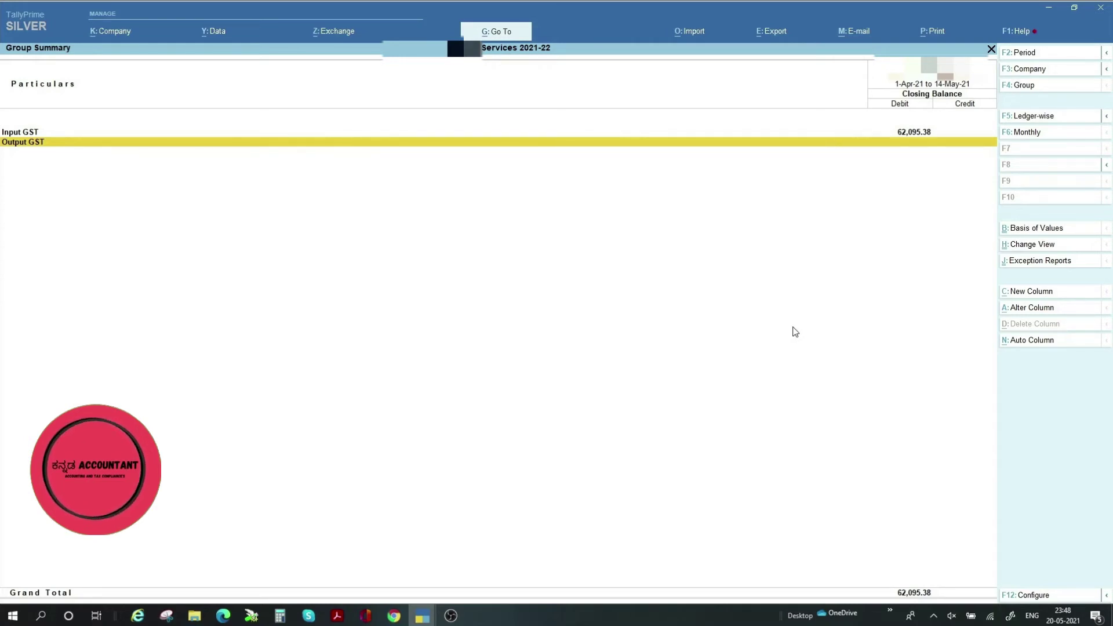
- Examine the CGST, IGST and SGST Payable balances in the GST Liability Ledger group under GST Portal Ledgers
key(Escape)
key(Down)
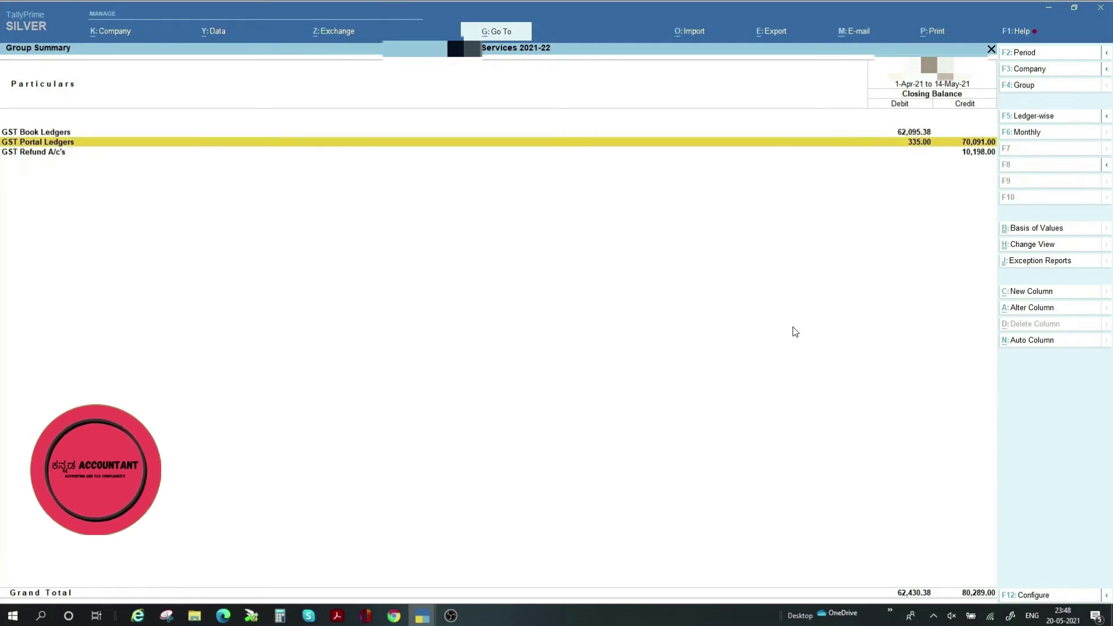
key(Return)
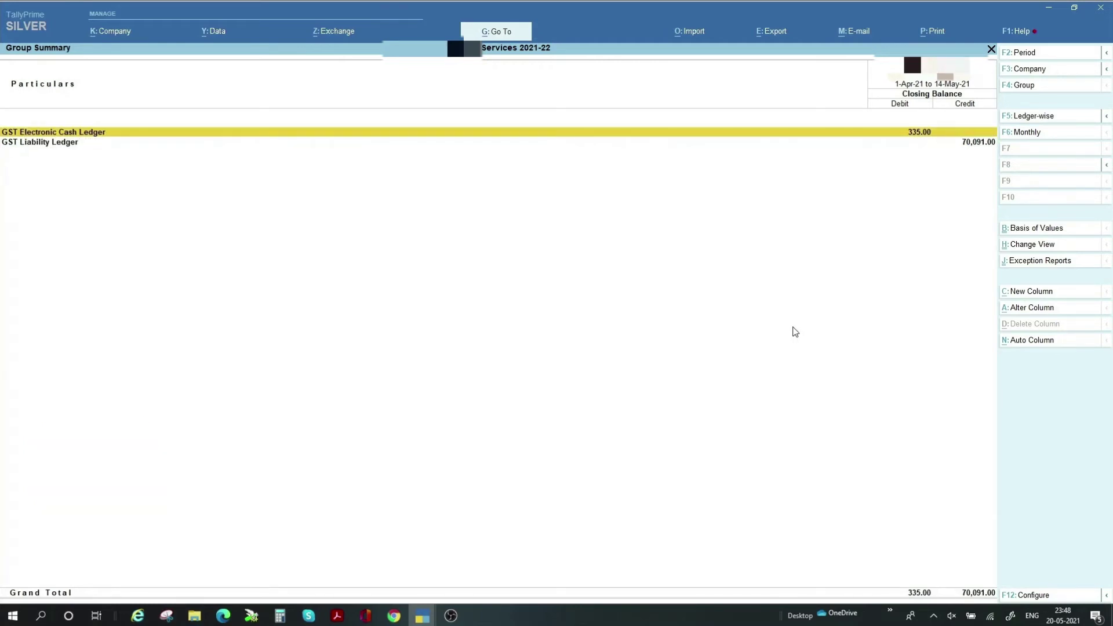
key(Down)
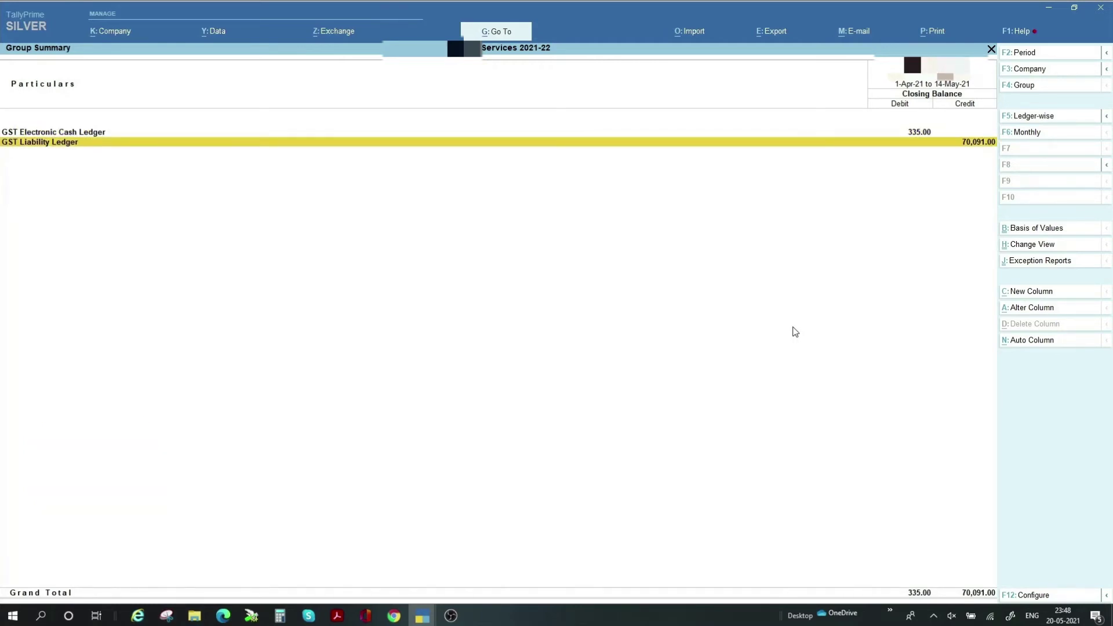
key(Return)
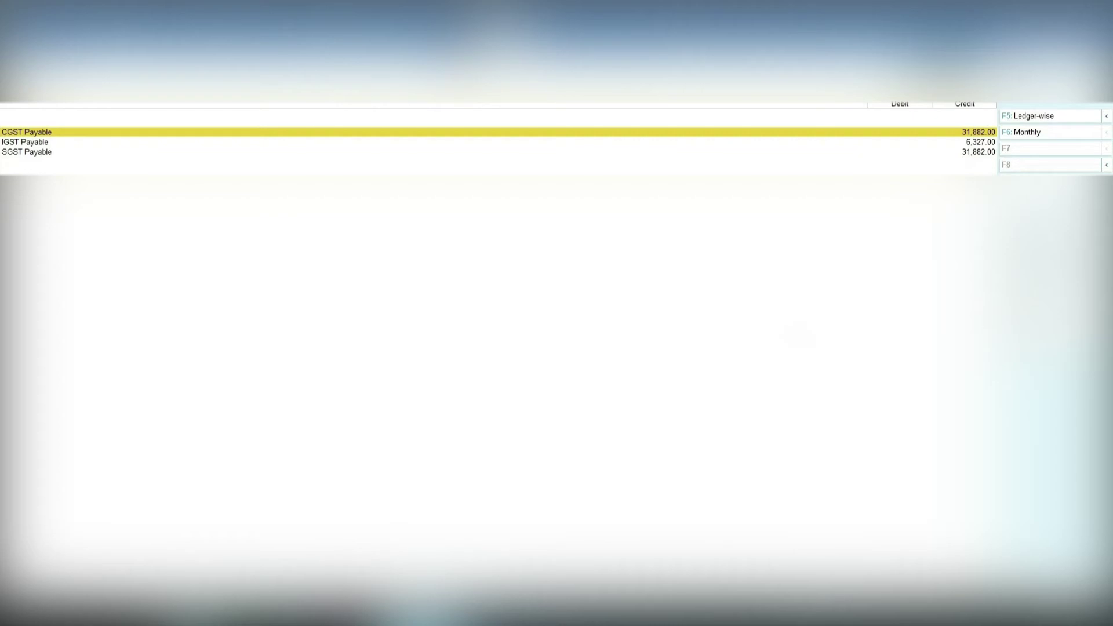
key(Down)
key(Down)
key(Down)
key(Down)
key(Up)
key(Up)
key(Down)
key(Down)
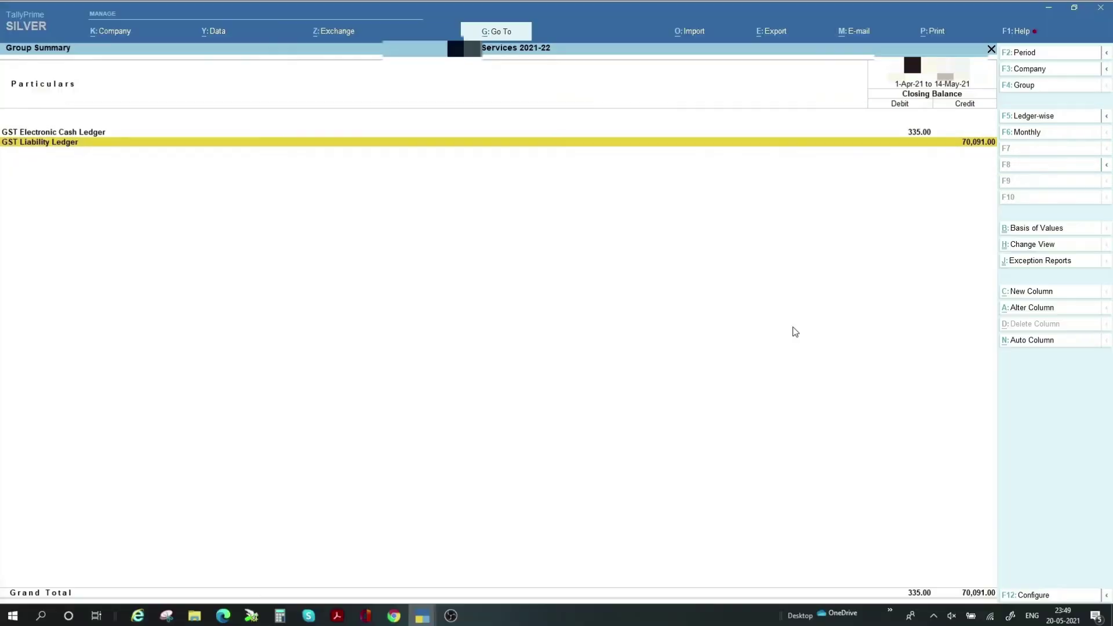
- Close the group summaries and Balance Sheet to return to the Gateway of Tally without quitting
key(Escape)
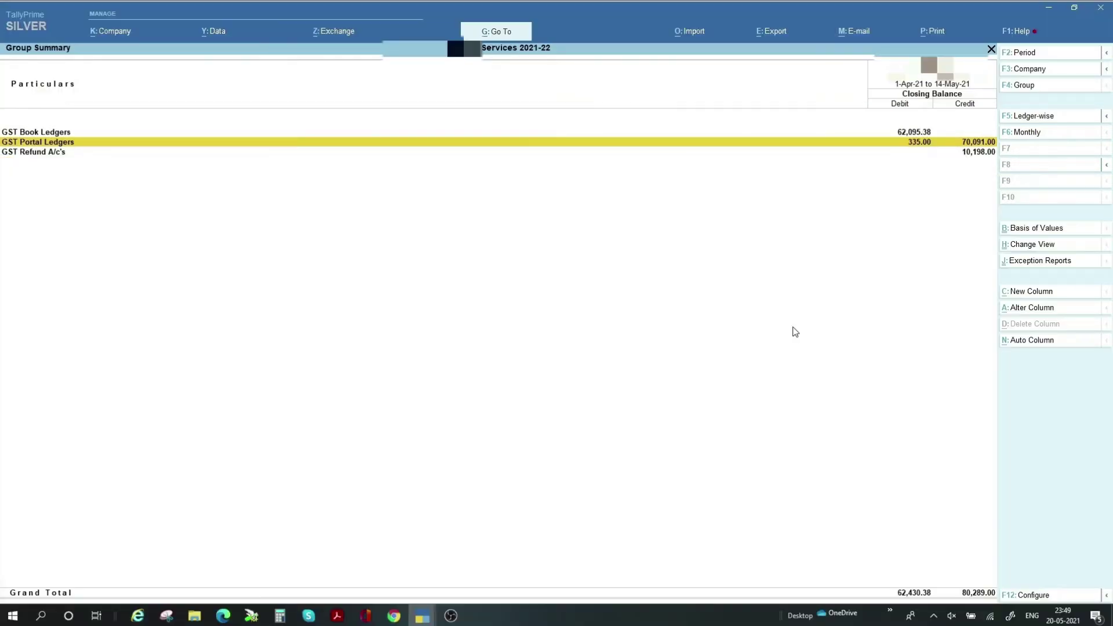
key(Escape)
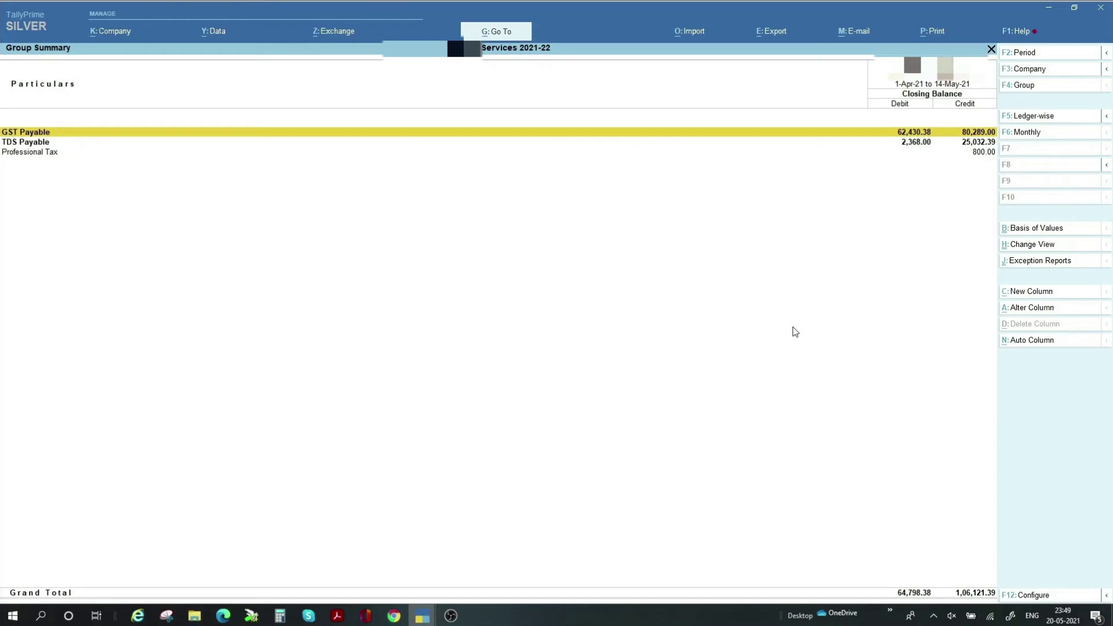
key(Escape)
key(Escape)
key(Escape)
key(Escape)
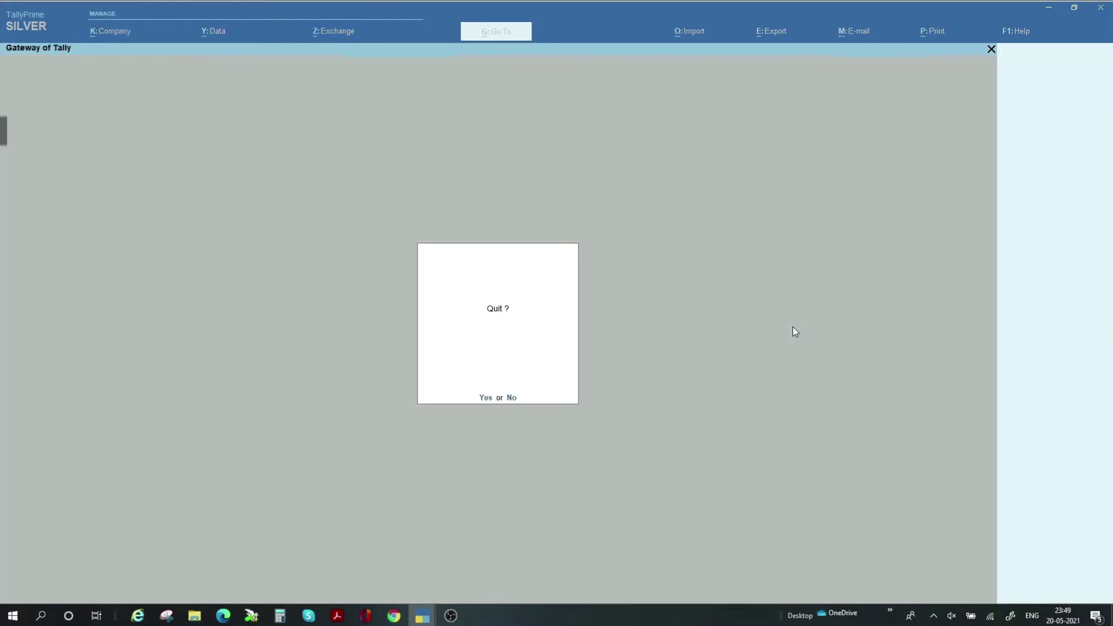
key(n)
- Switch to the TallyPrime window with the GSTR-1 report and start an E-Return export in JSON (Data Interchange) format
mouse_move(422, 616)
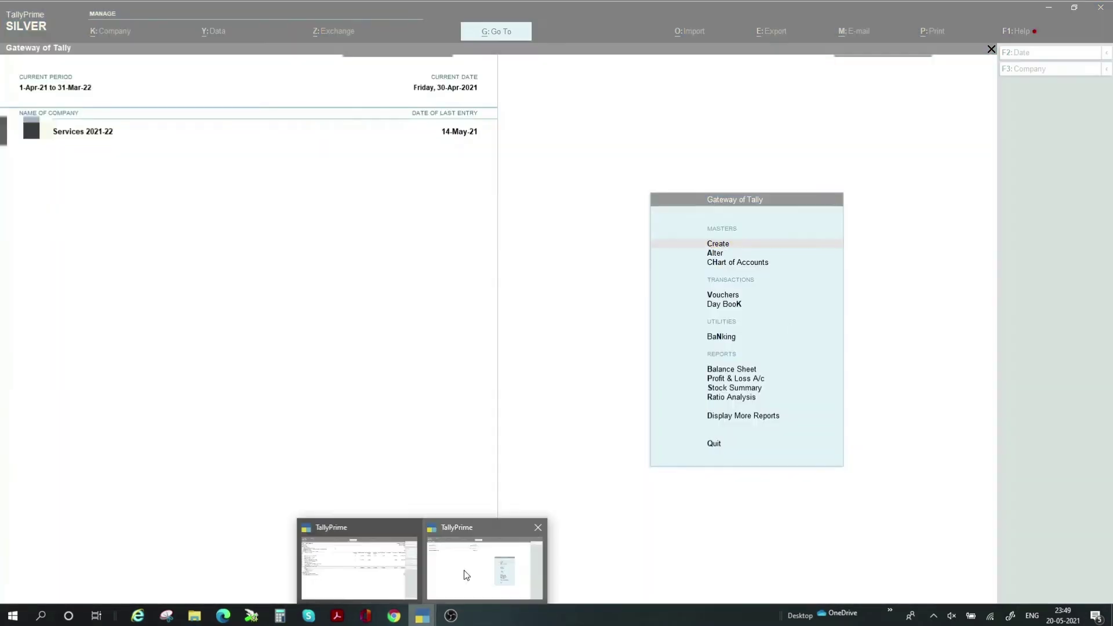
click(373, 567)
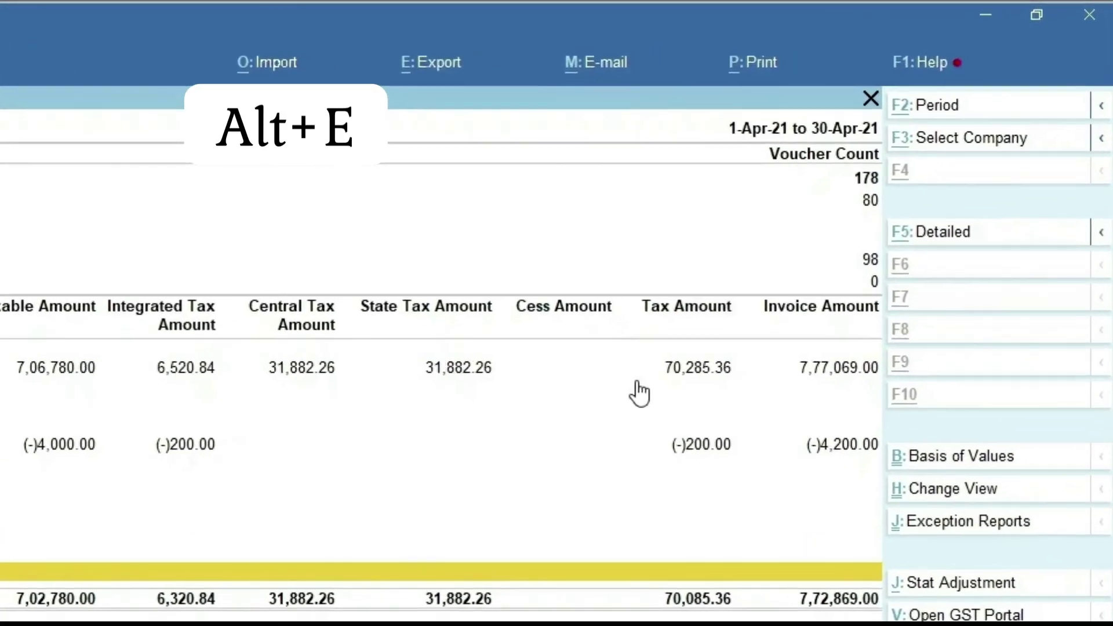
key(alt+e)
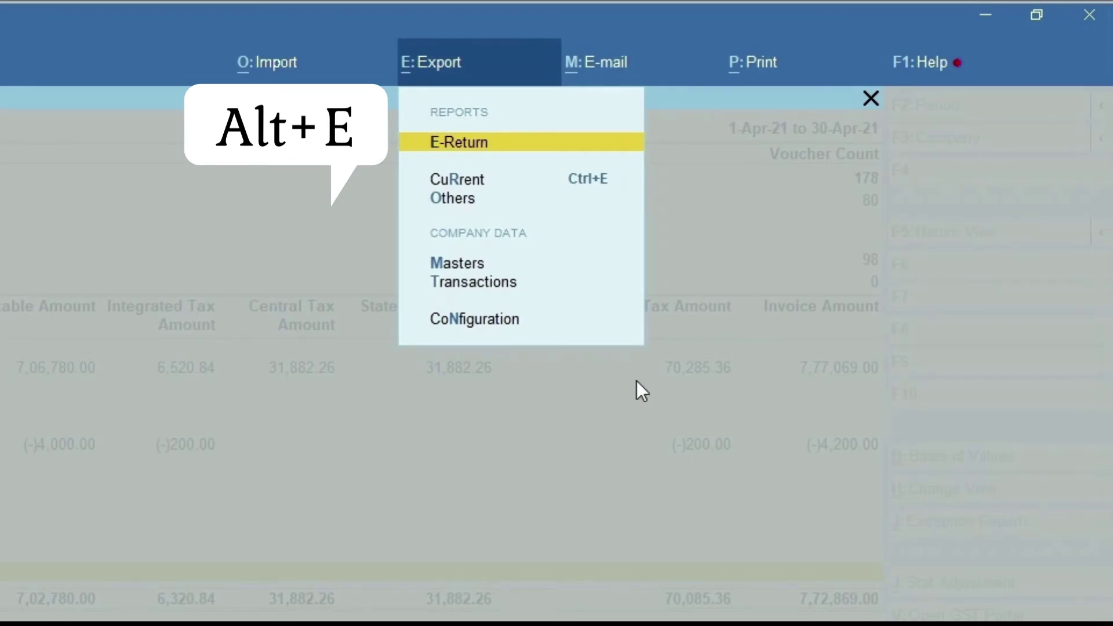
key(Return)
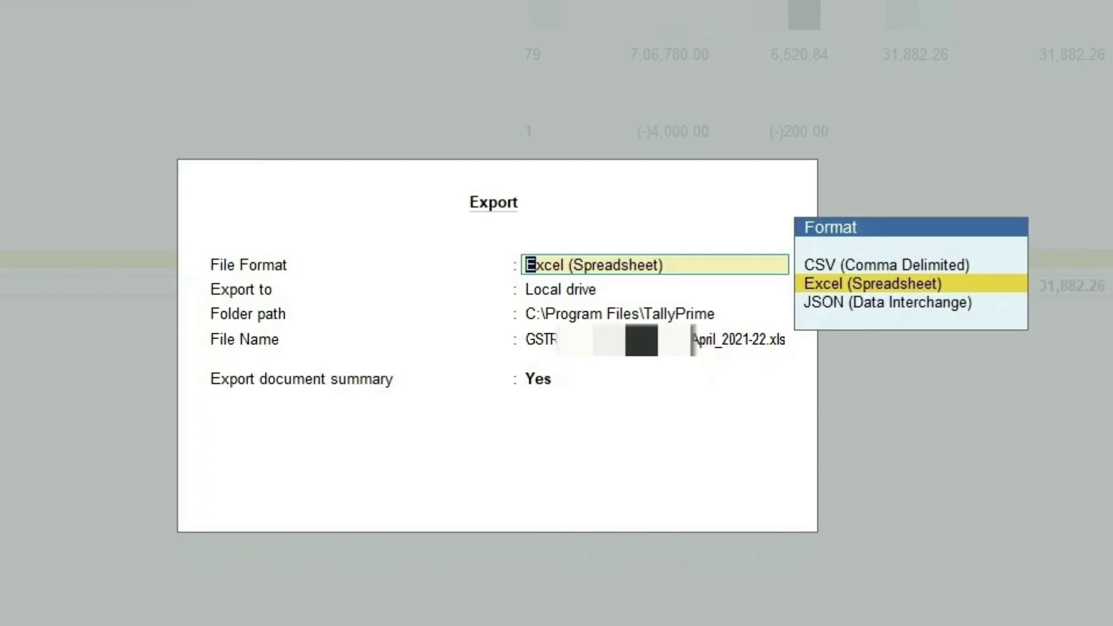
key(Down)
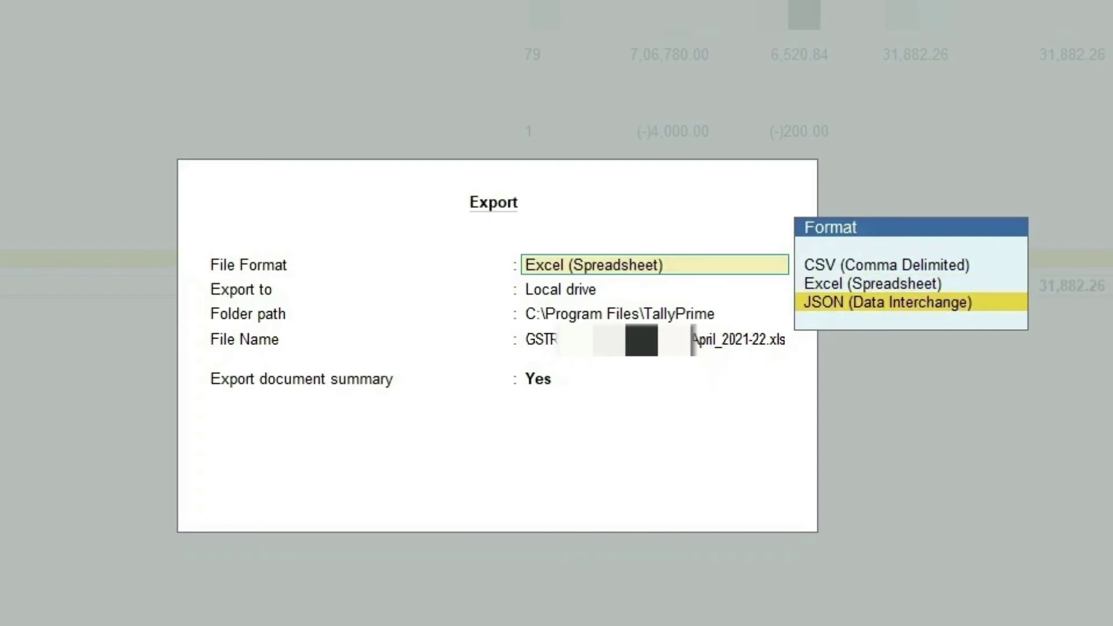
key(Return)
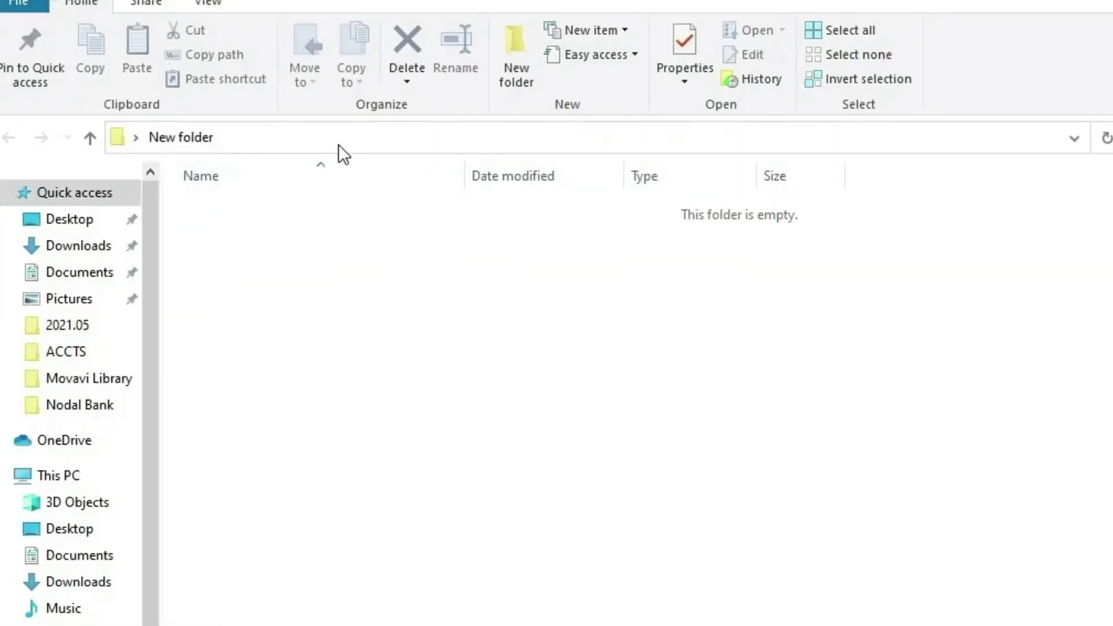
- Set the export folder path to the New folder on the Desktop and export the JSON file with its default name
click(338, 144)
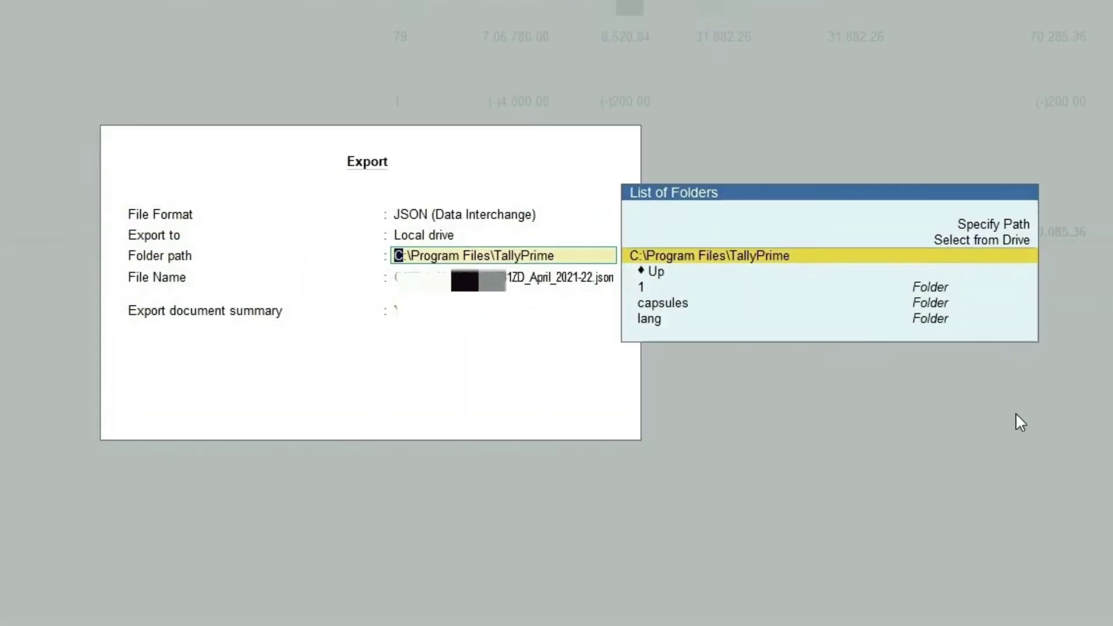
key(ctrl+alt+v)
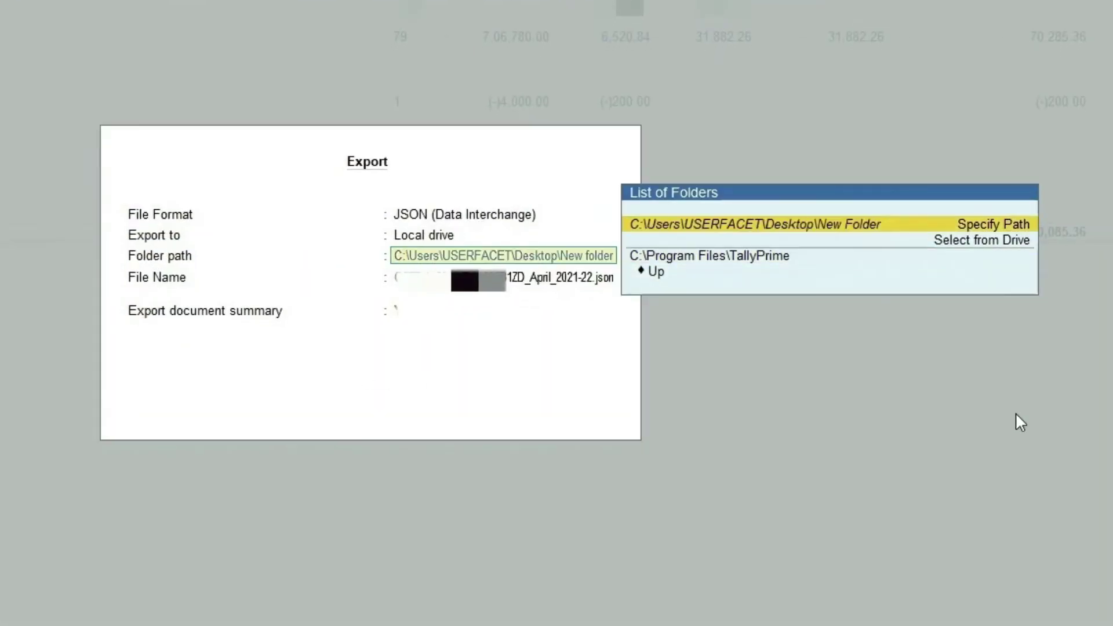
key(Return)
key(Return)
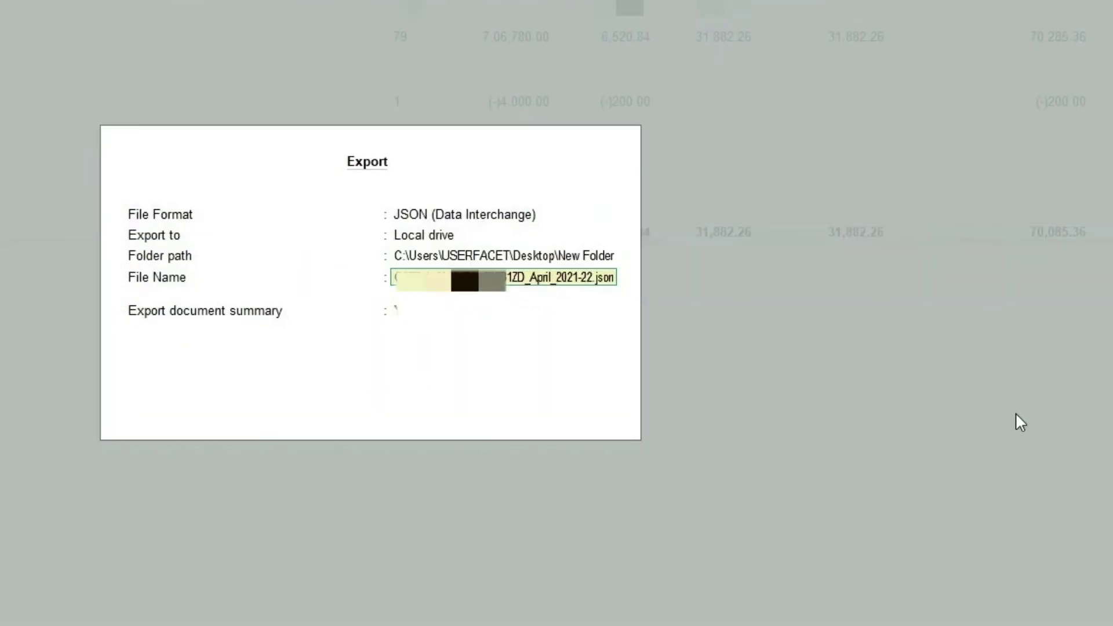
key(Return)
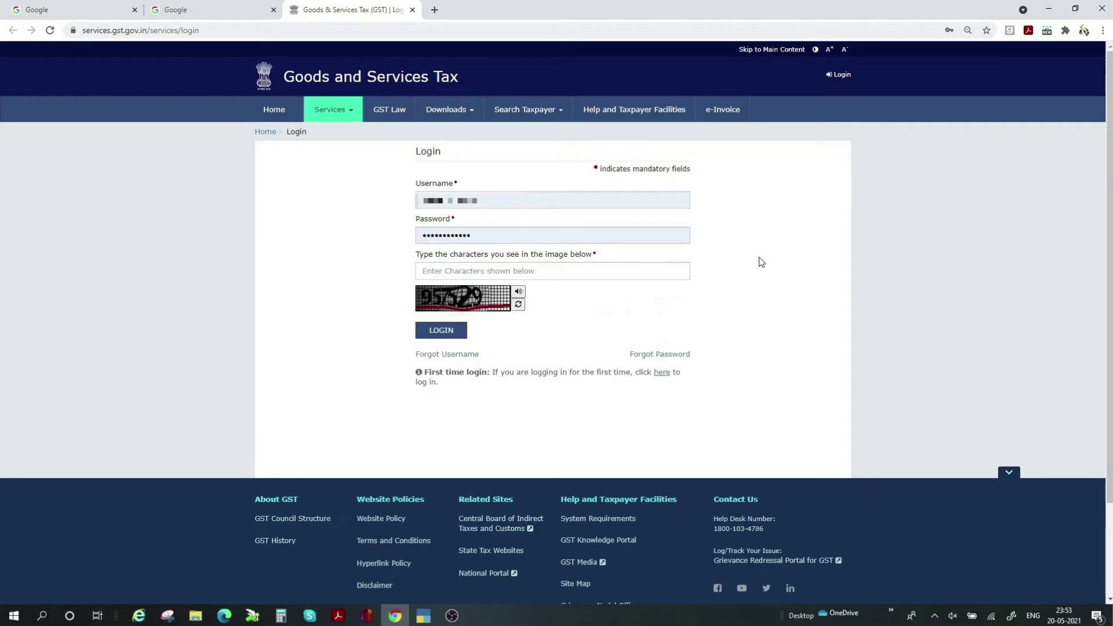
- Log in to the GST portal in Chrome with the saved credentials and captcha characters, and open the Return Dashboard
click(633, 273)
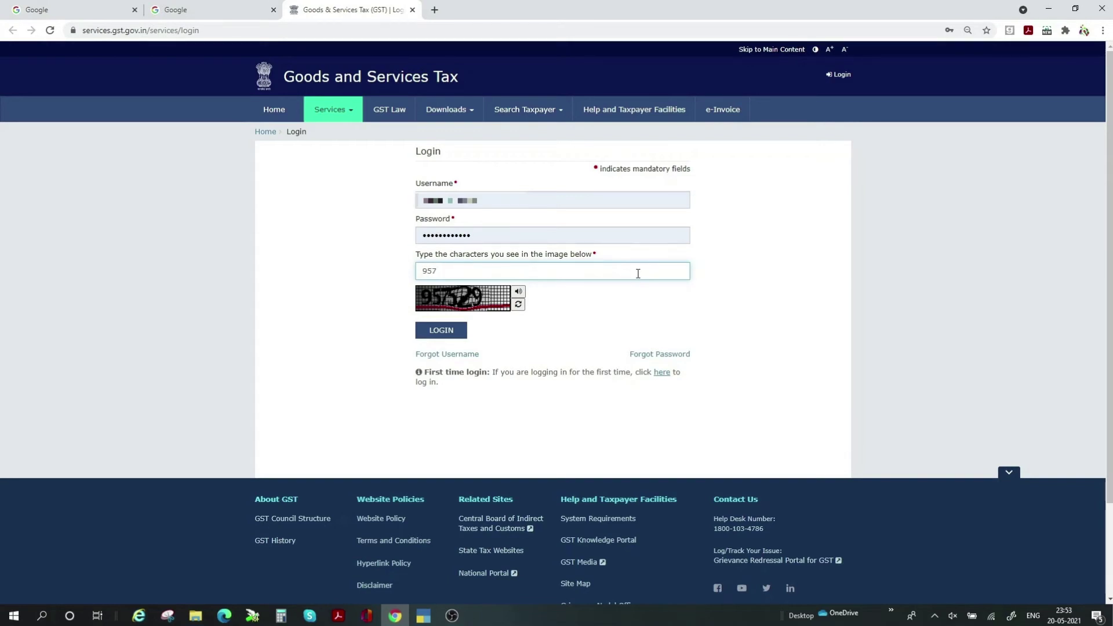
click(439, 331)
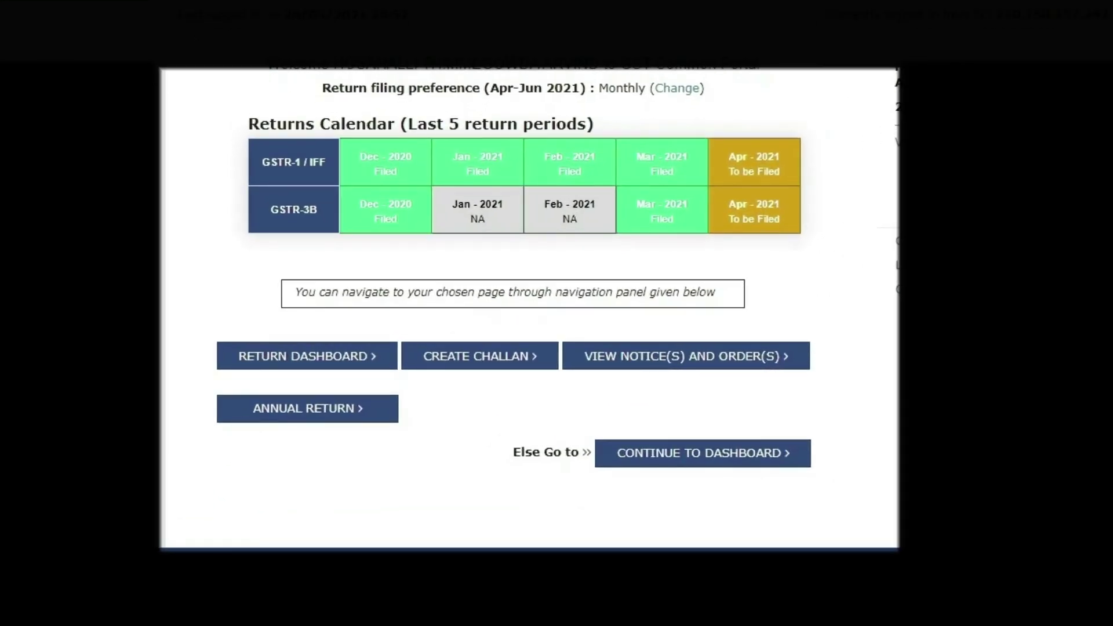
click(355, 361)
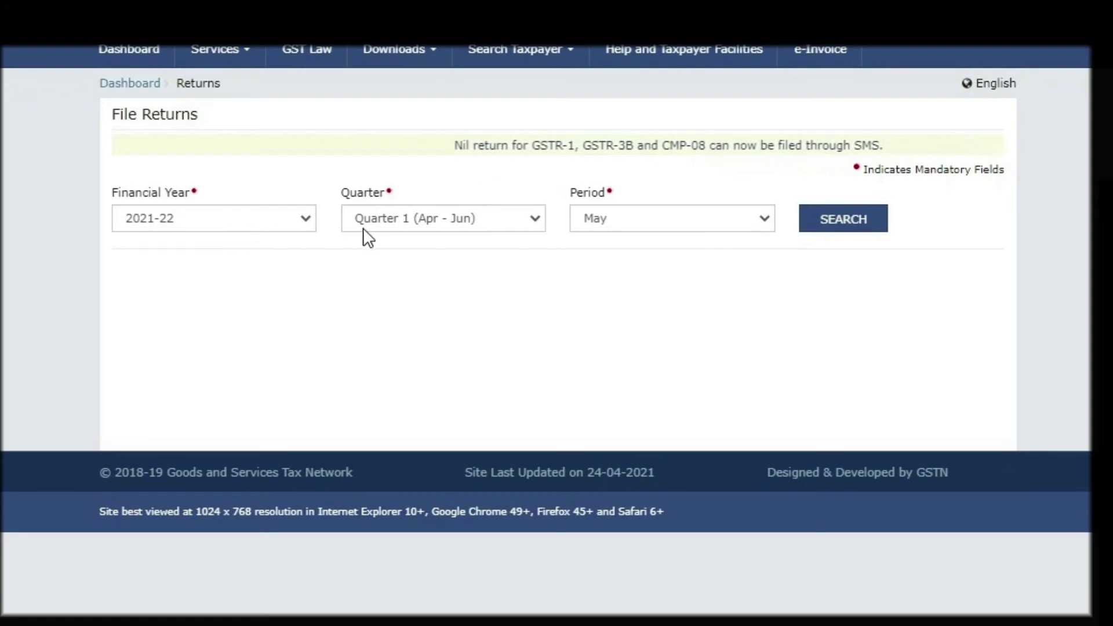
- Search for the 2021-22 Quarter 1 returns for April and open offline preparation of GSTR-1
click(475, 223)
click(473, 248)
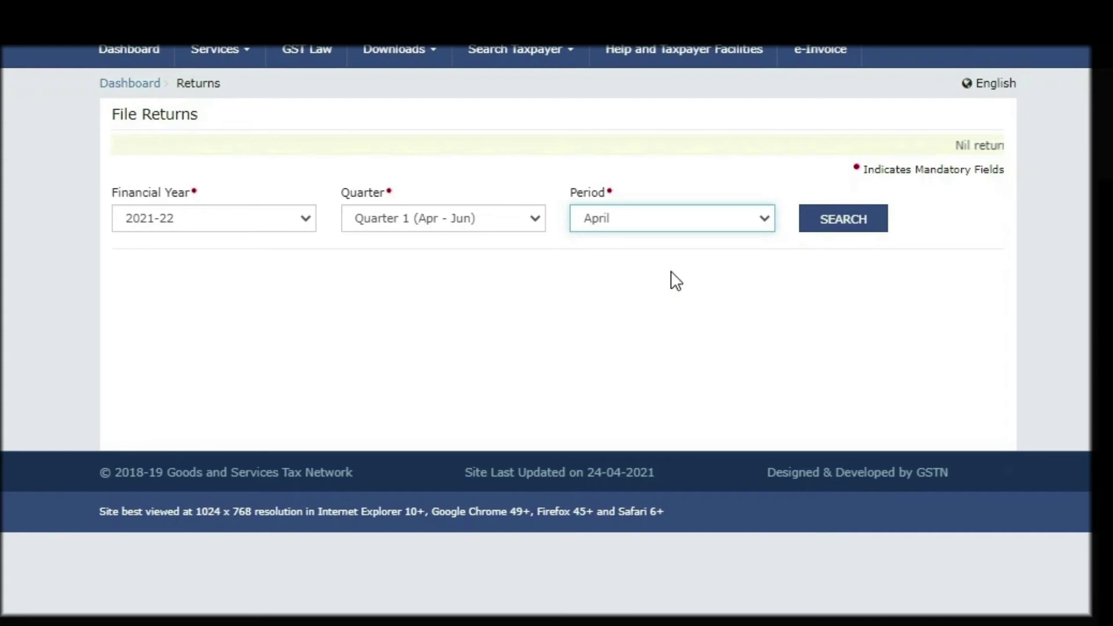
click(848, 225)
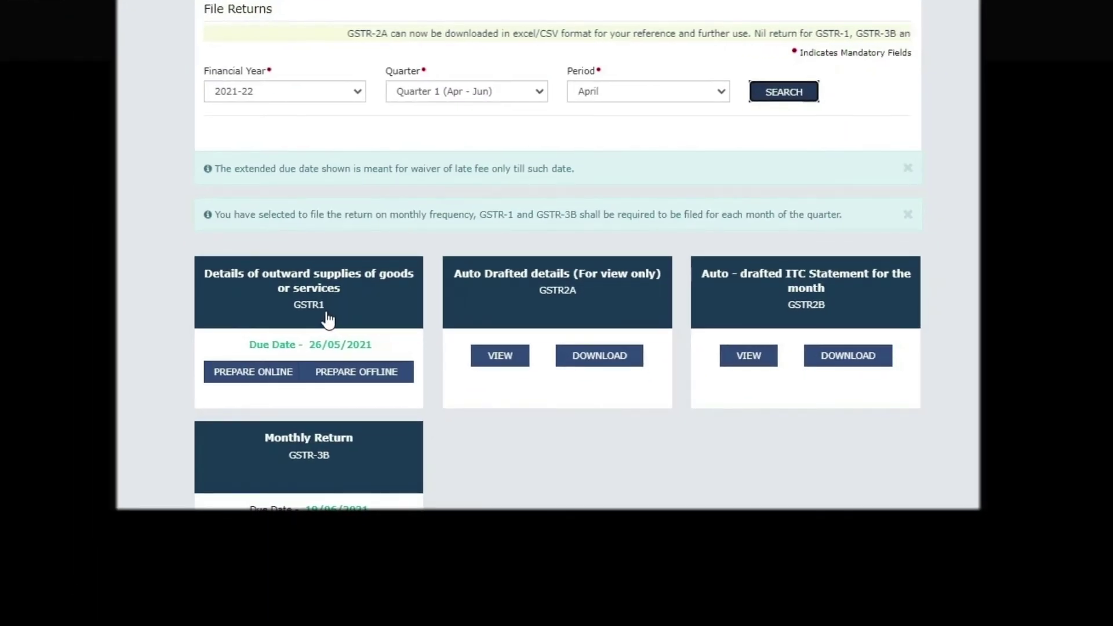
click(366, 376)
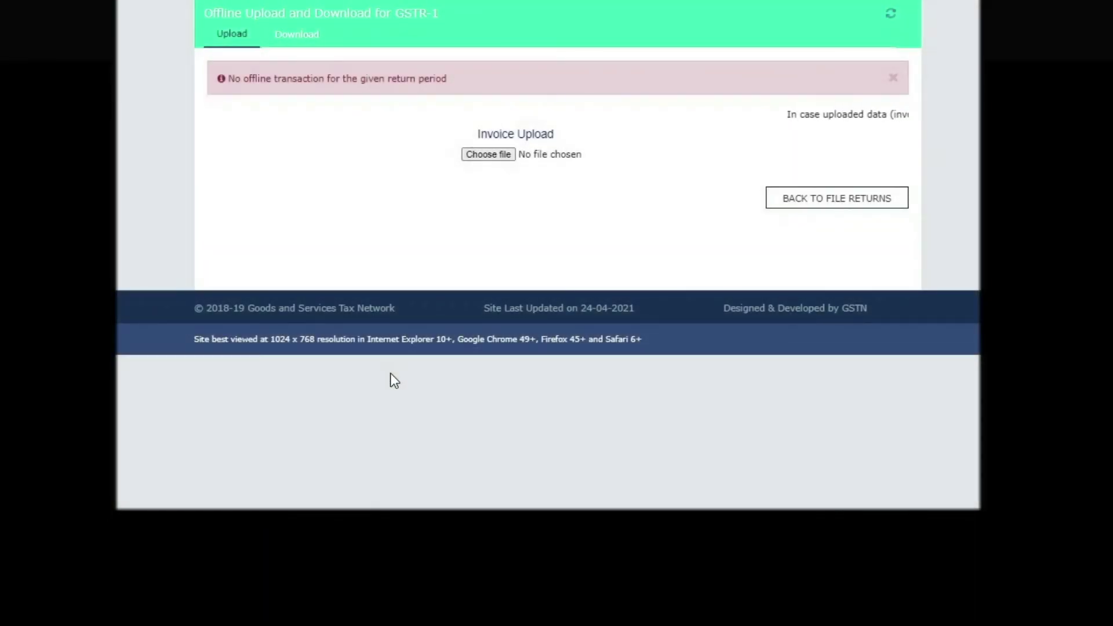
- Upload the April 2021-22 GSTR-1 JSON file from the Desktop's New folder as the invoice file
click(502, 154)
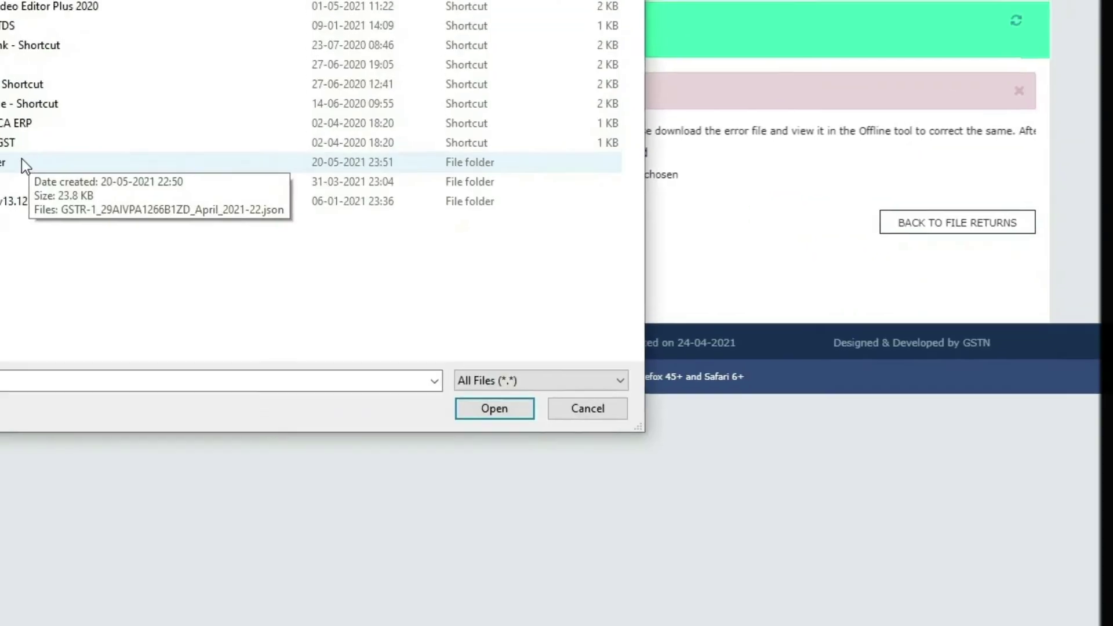
double_click(22, 162)
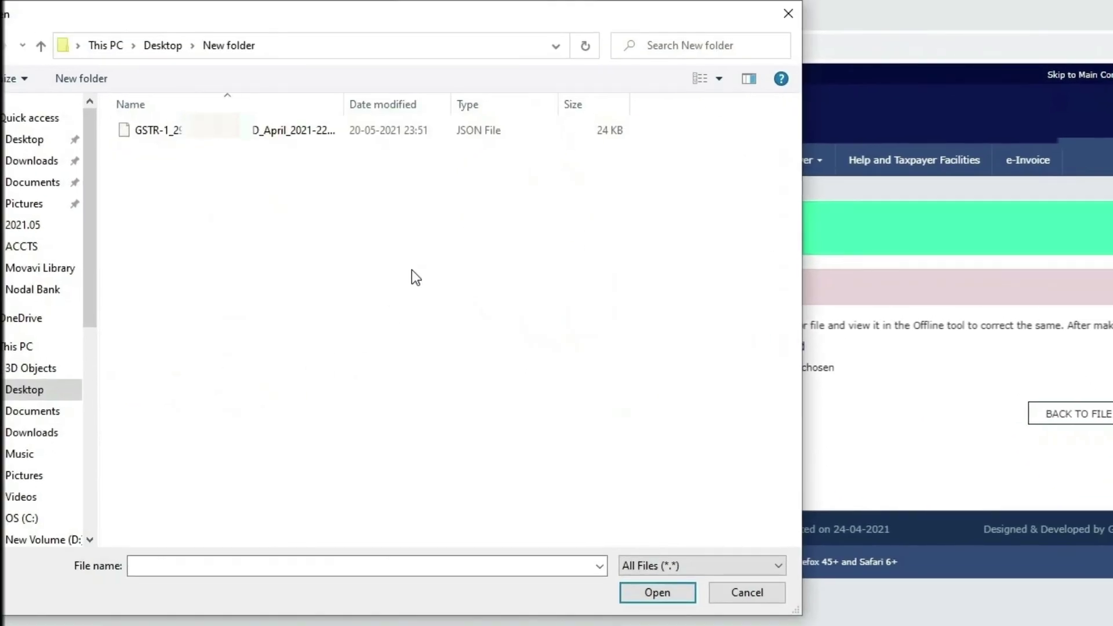
double_click(285, 136)
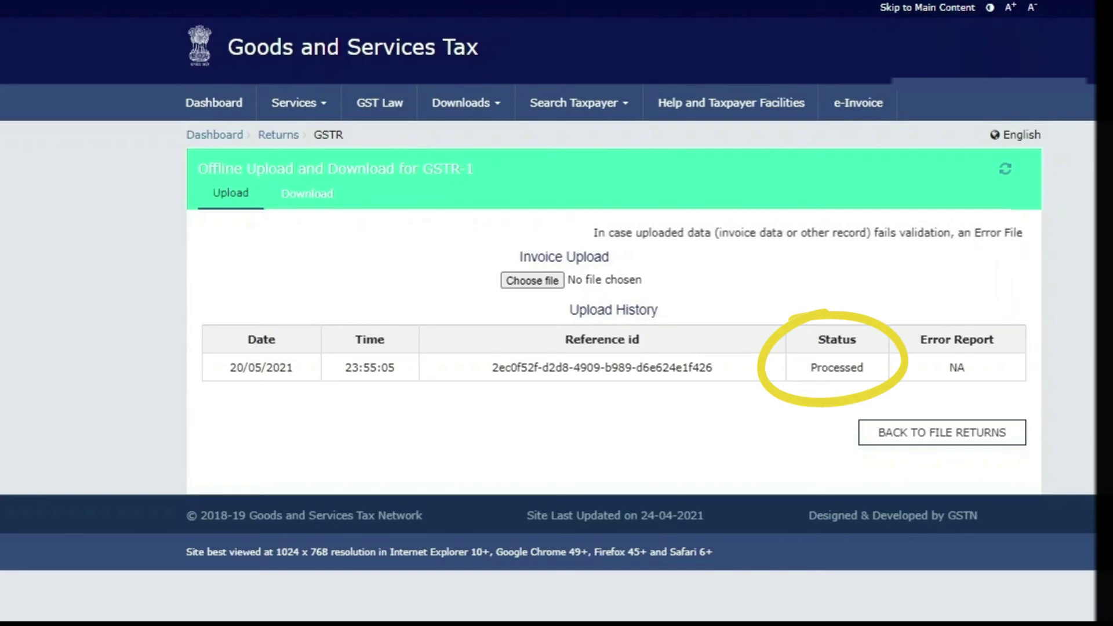
- Return to File Returns, search the 2021-22 Quarter 1 returns for April and open online preparation of GSTR-1
click(964, 439)
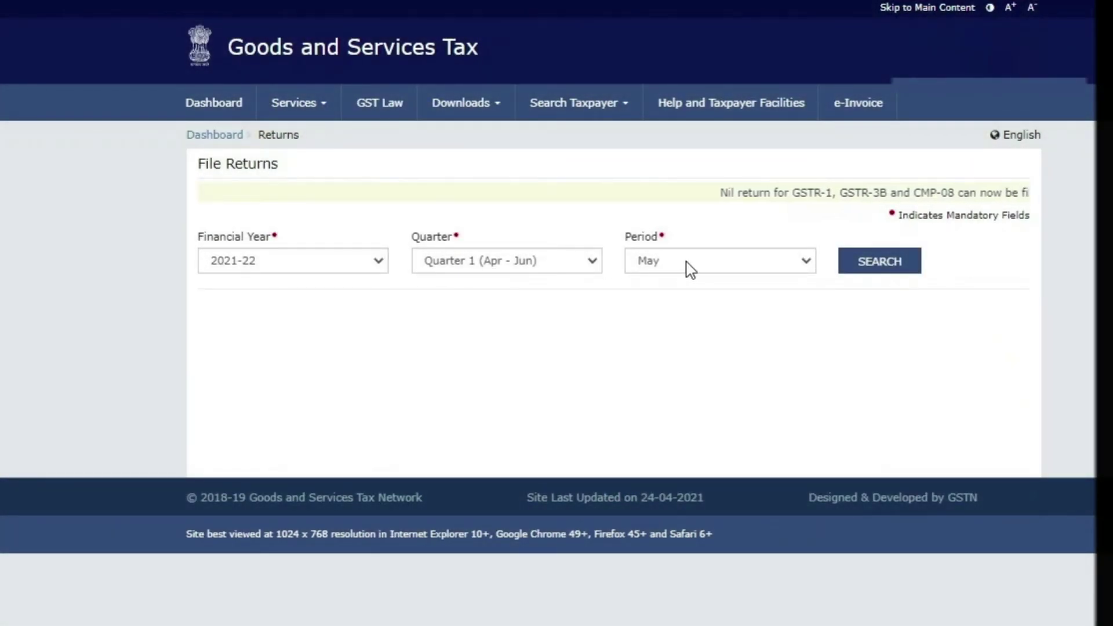
click(690, 269)
click(673, 289)
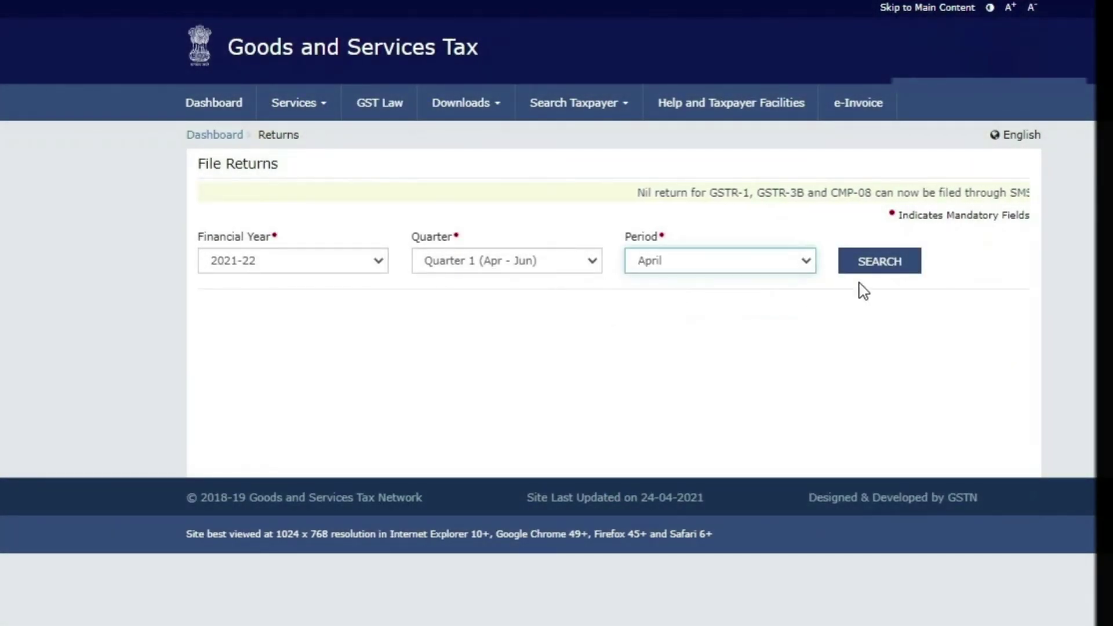
click(890, 270)
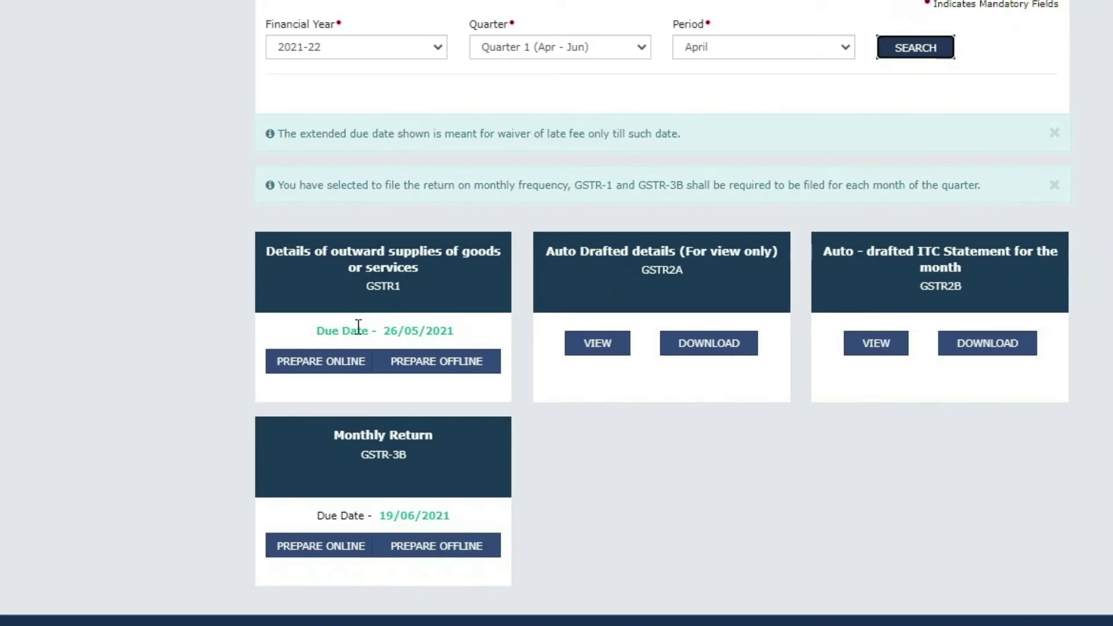
click(322, 363)
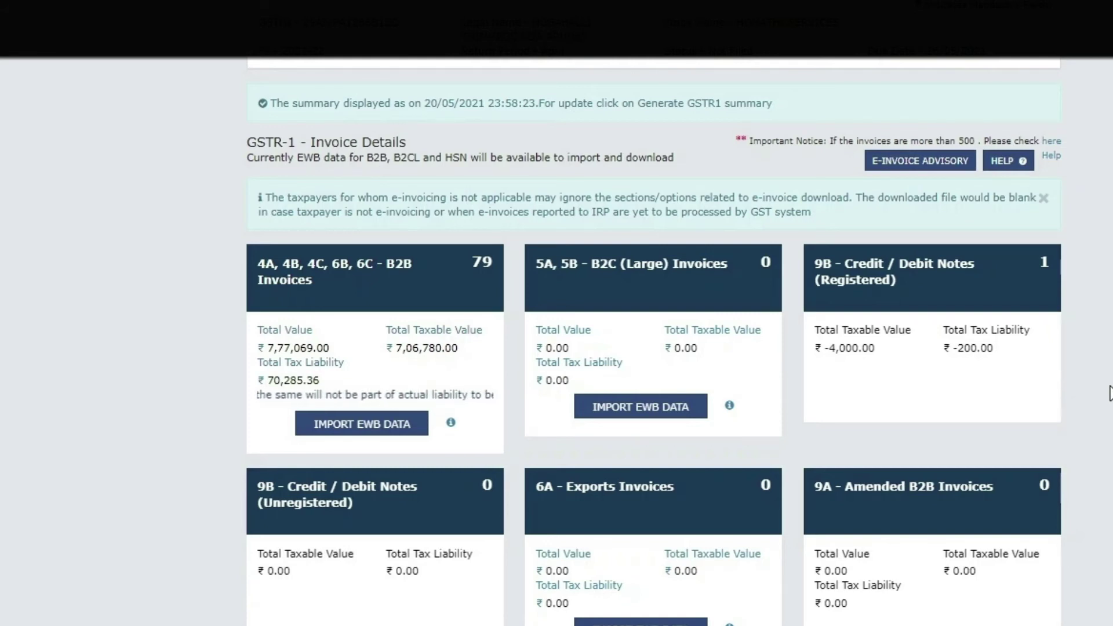
- Compare the portal's B2B invoice count, taxable value, tax liability and total value with the B2B Invoices row of TallyPrime's GSTR-1 report
scroll(477, 286, down, 2)
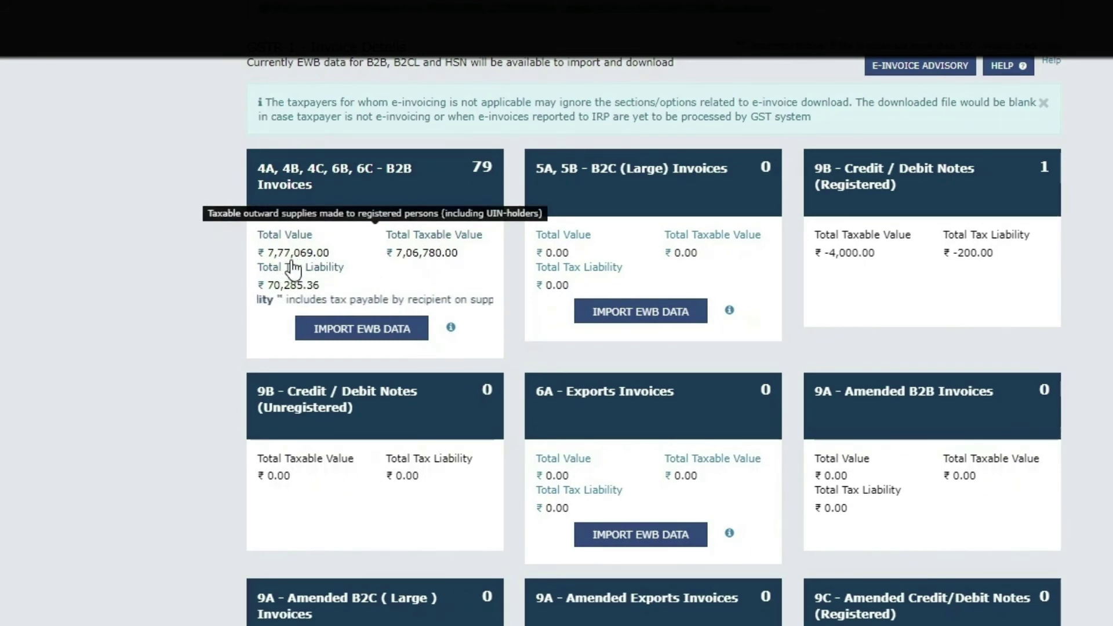
mouse_move(441, 625)
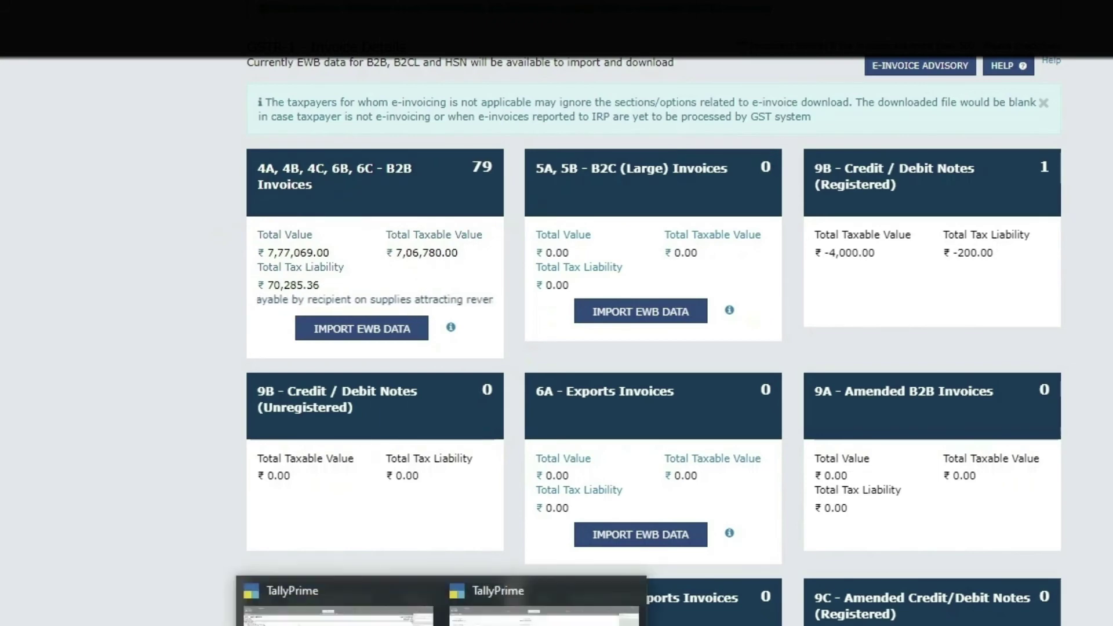
click(339, 609)
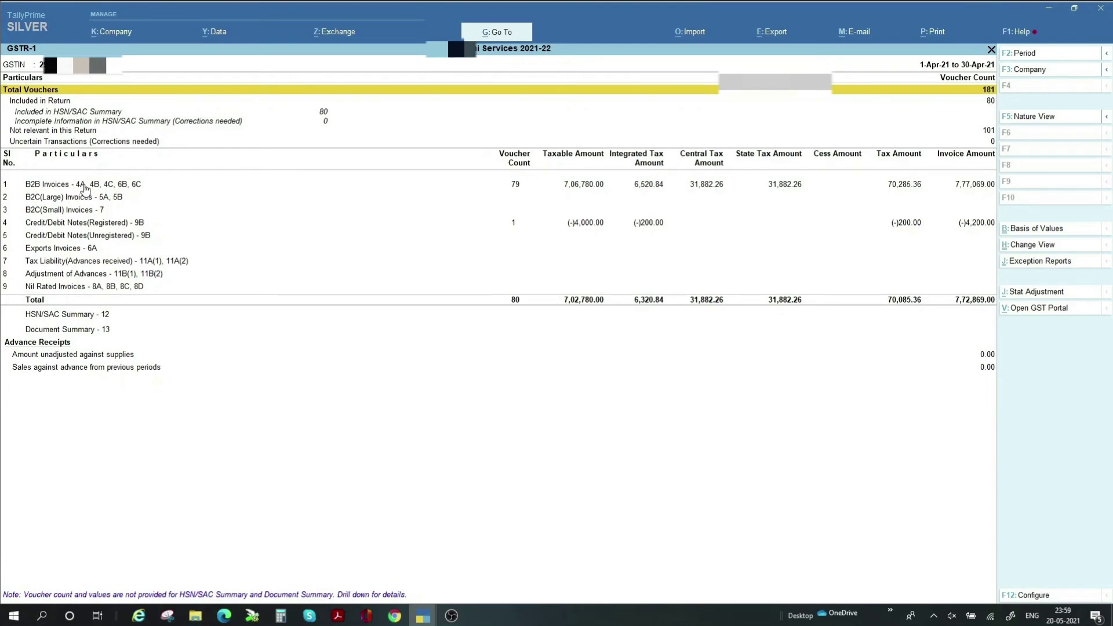
click(85, 187)
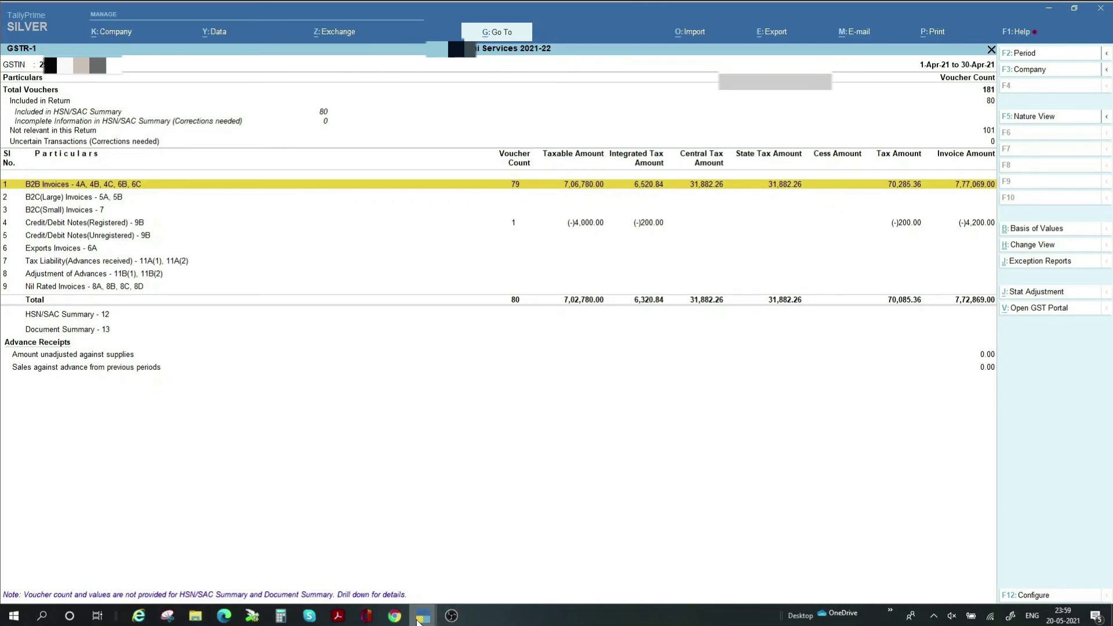
click(393, 616)
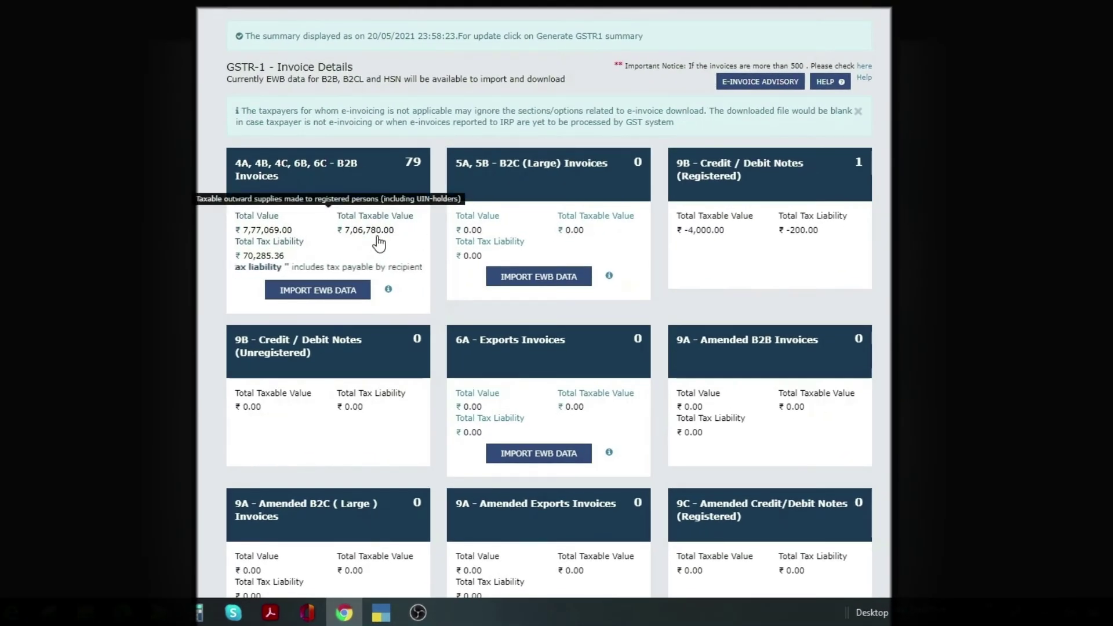
click(381, 613)
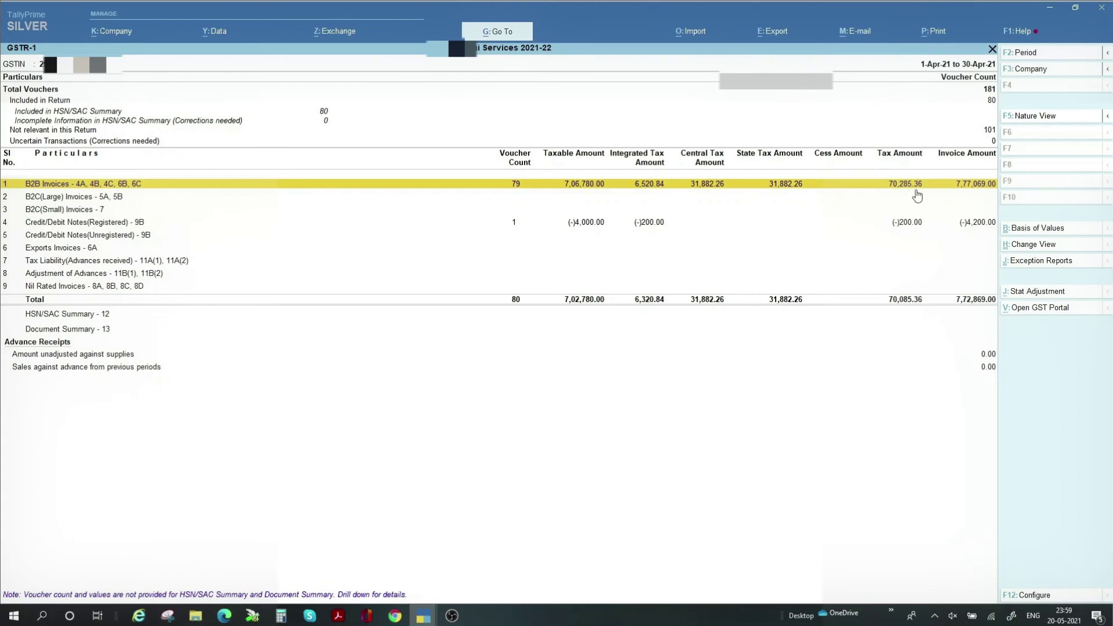
click(395, 616)
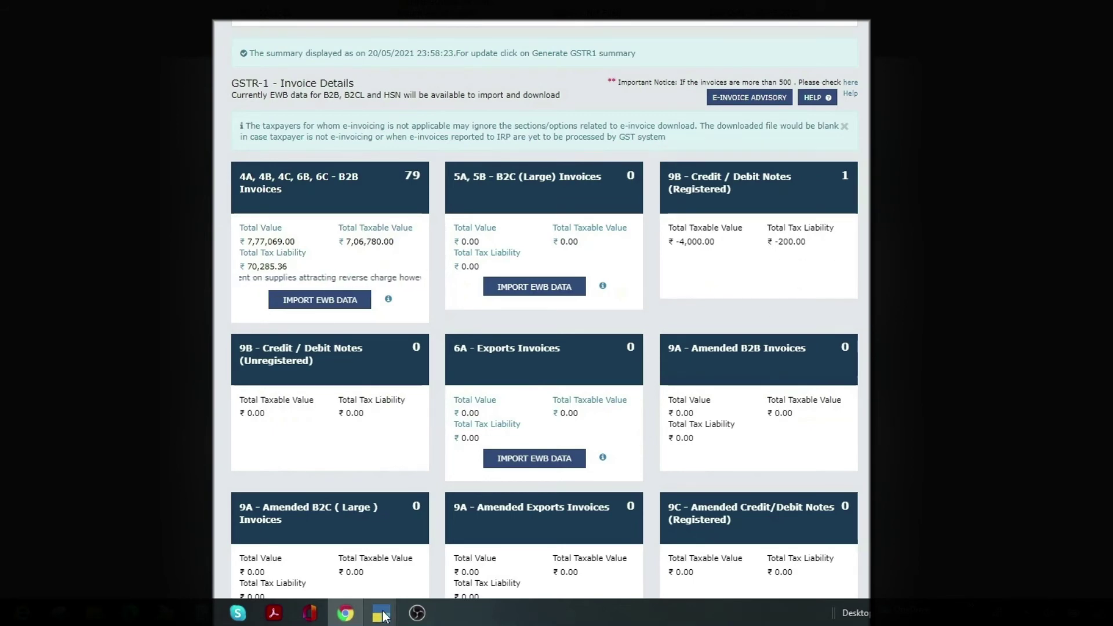
- Check the registered credit/debit notes (9B) row in TallyPrime against the corresponding figures on the GST portal
mouse_move(381, 613)
click(317, 573)
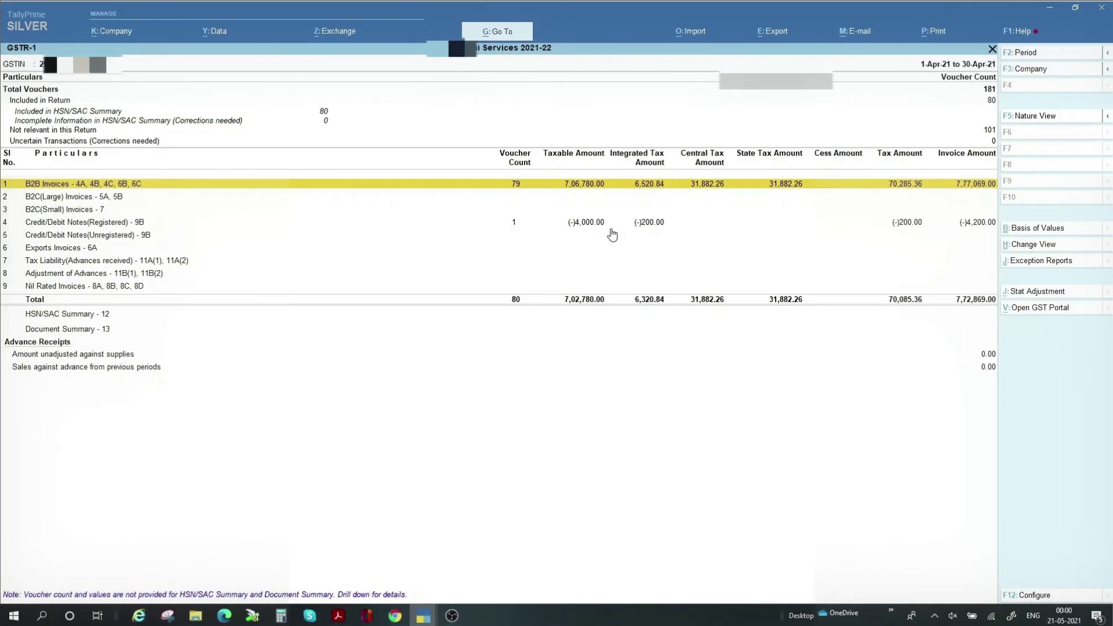
click(586, 227)
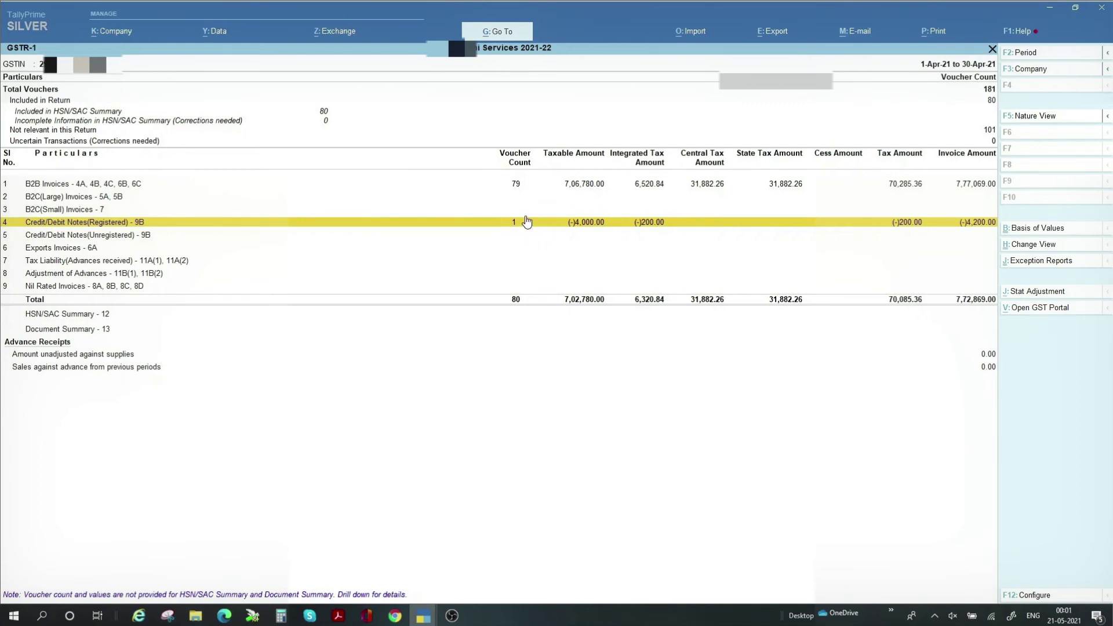
key(alt+Tab)
- Locate the portal's HSN-wise summary, then open the HSN/SAC Summary in TallyPrime and go through its entries to the last row
scroll(590, 451, down, 3)
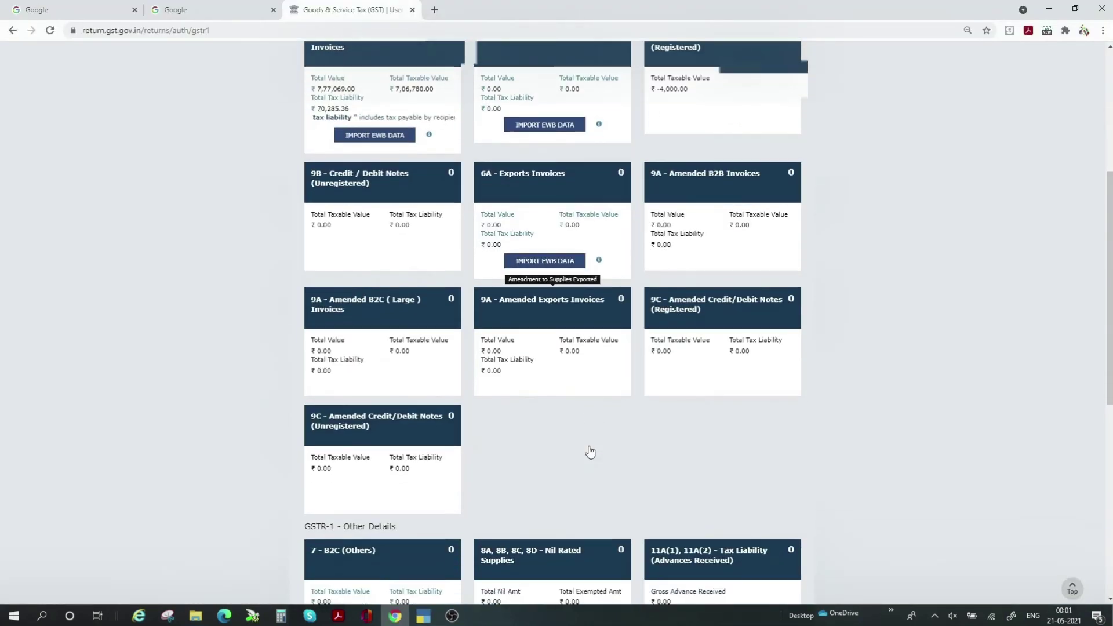
scroll(590, 452, down, 3)
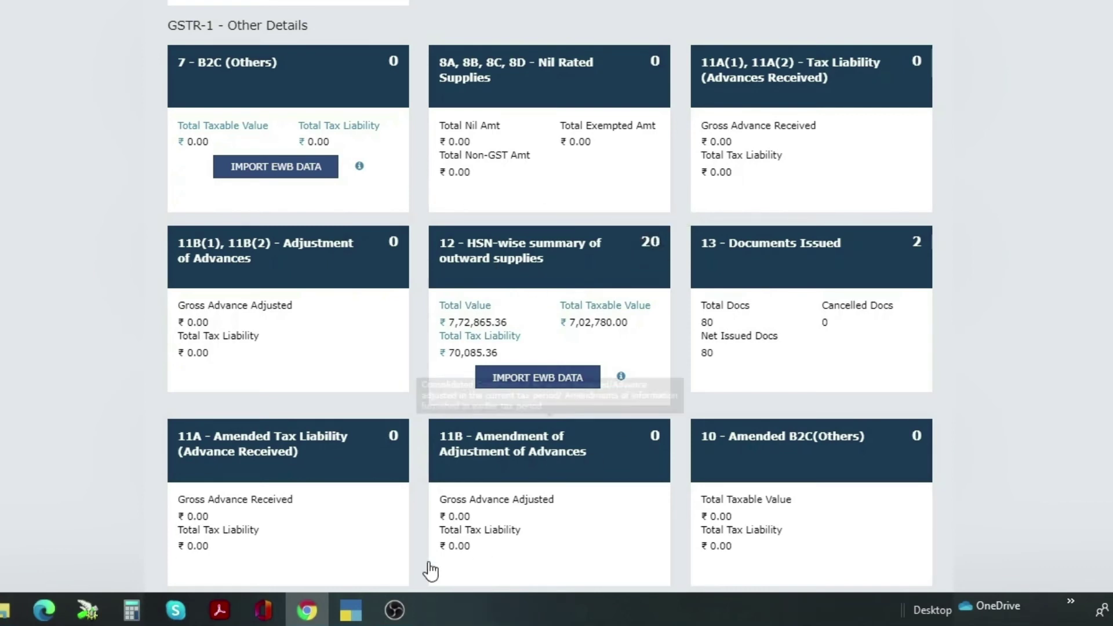
mouse_move(367, 609)
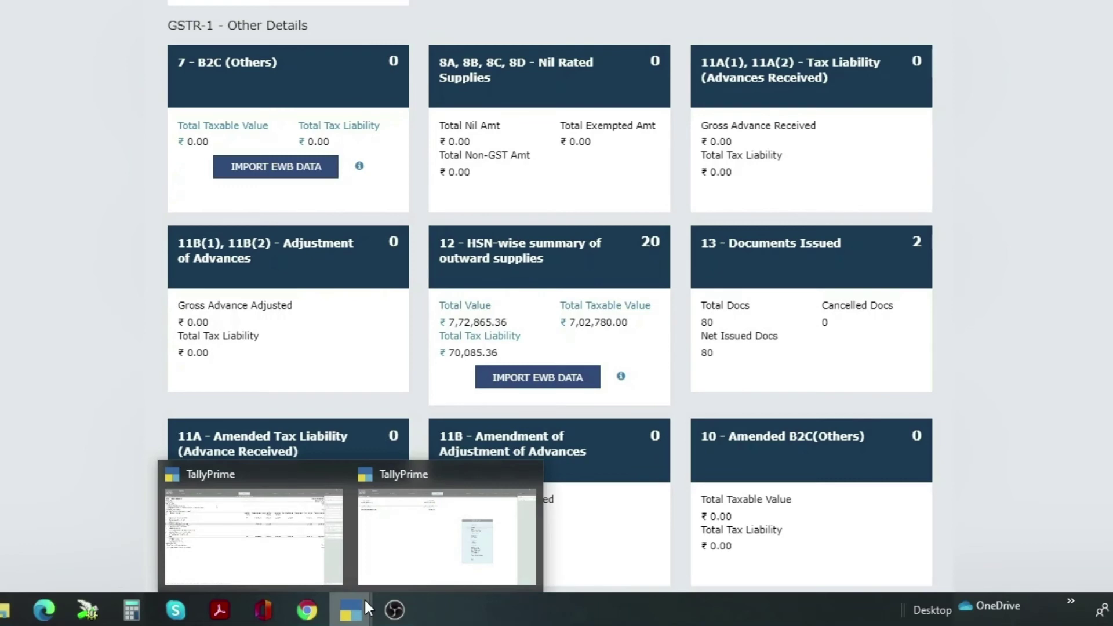
click(249, 537)
click(71, 295)
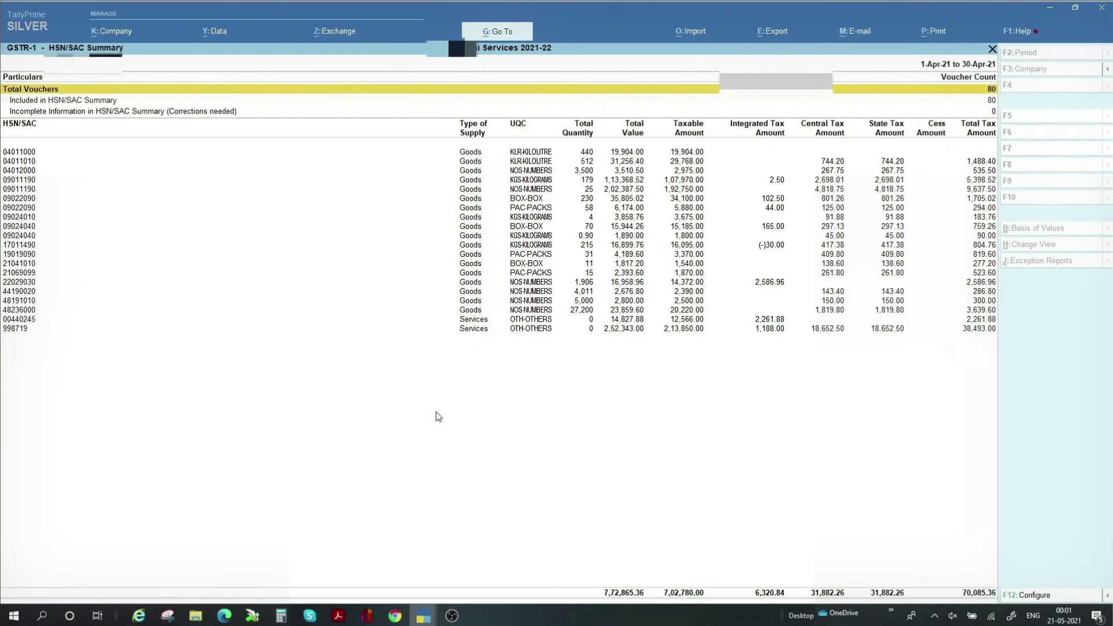
key(Down)
key(Down)
key(Down)
key(Down)
key(Down)
key(Down)
key(Down)
key(Down)
key(Down)
key(Down)
key(Down)
key(Down)
key(Down)
key(Down)
key(Down)
key(Down)
key(Down)
key(Down)
key(Down)
key(Down)
key(Down)
key(Down)
- Compare the total value, taxable value and tax liability of the portal's HSN-wise summary with the HSN/SAC Summary totals in TallyPrime
mouse_move(395, 616)
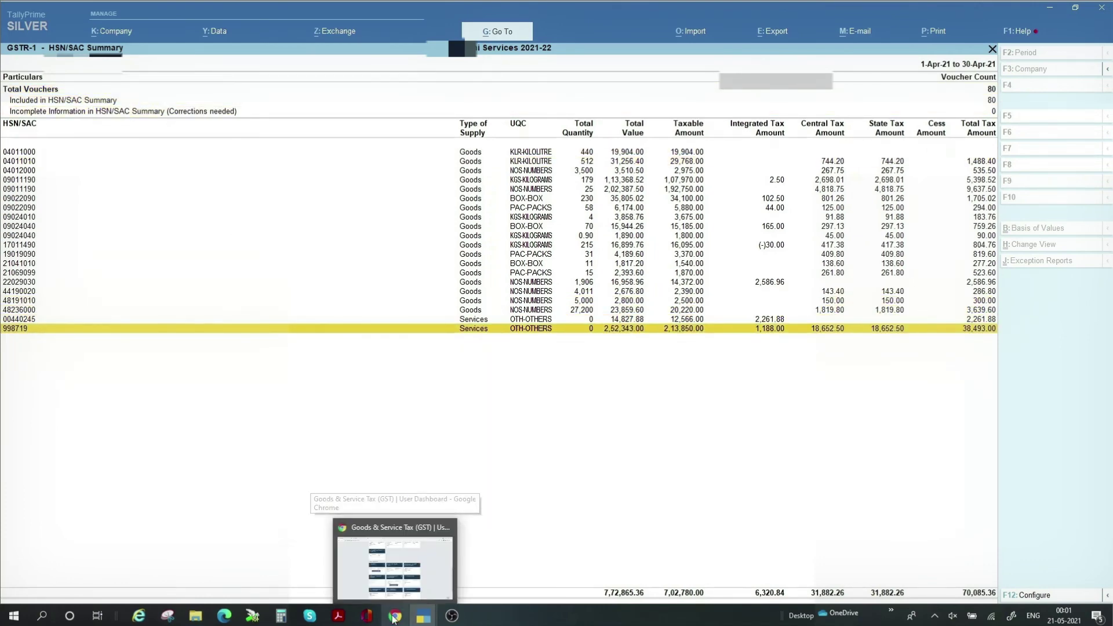
click(410, 578)
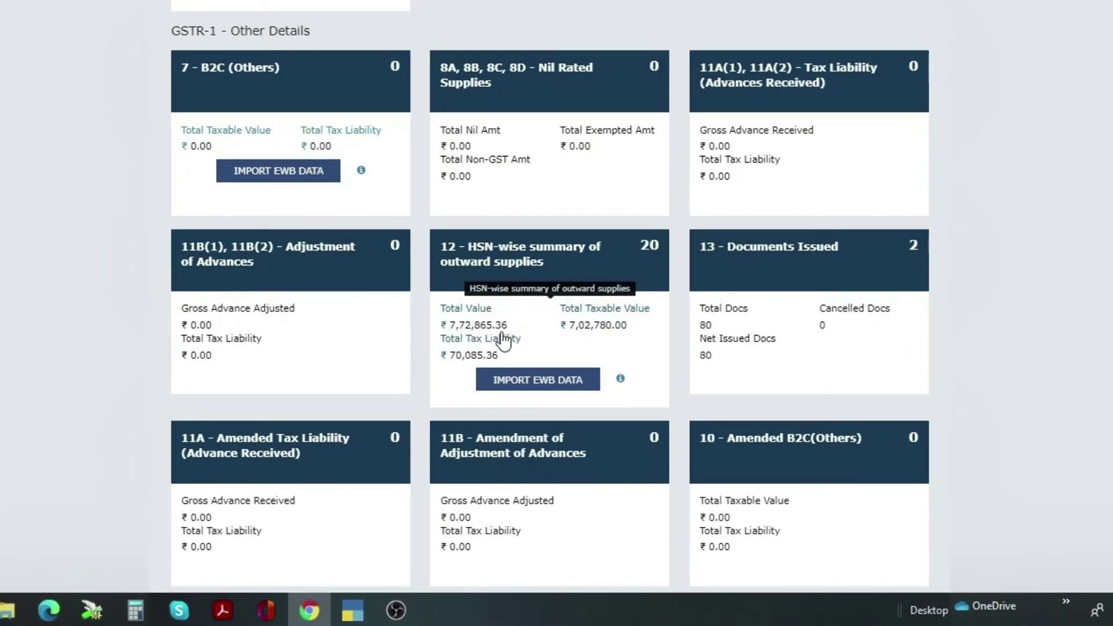
click(353, 611)
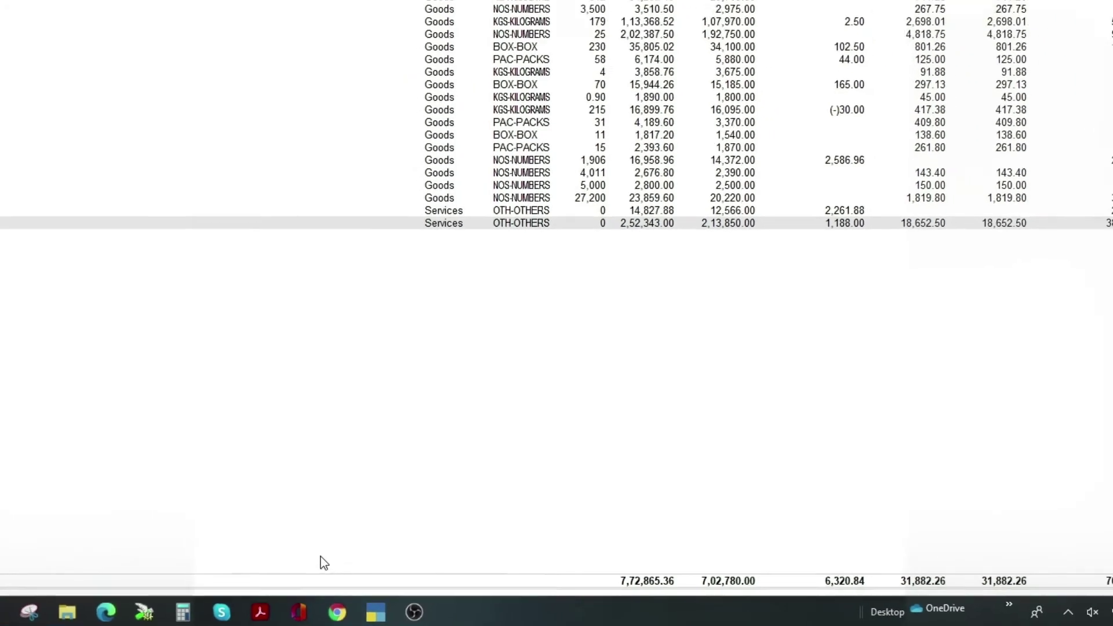
drag(620, 555, 613, 600)
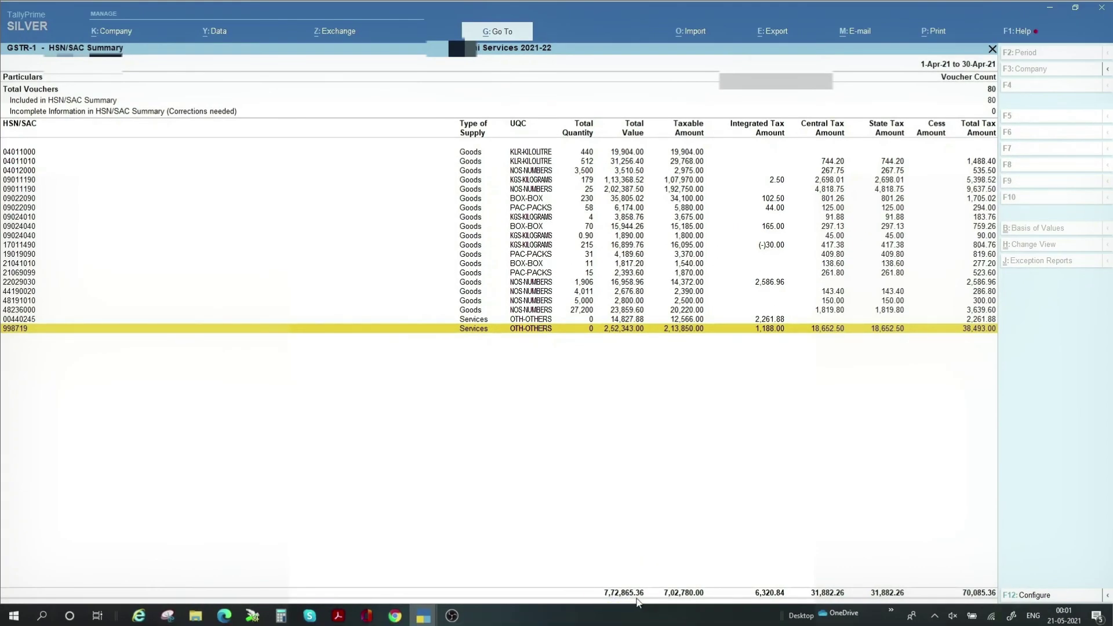
click(395, 616)
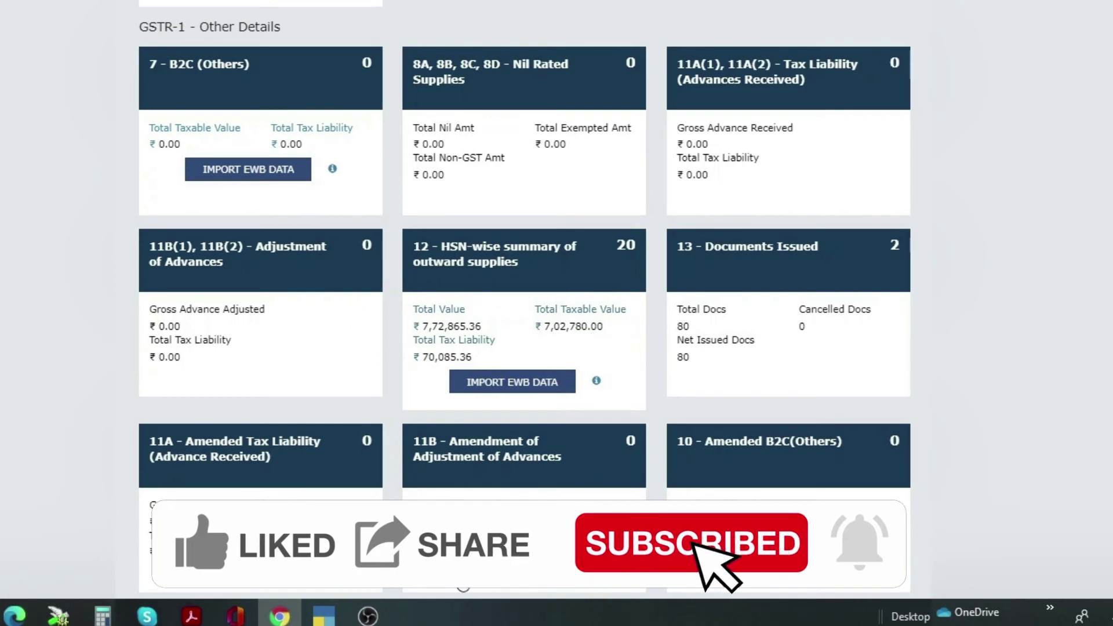
click(327, 624)
click(241, 539)
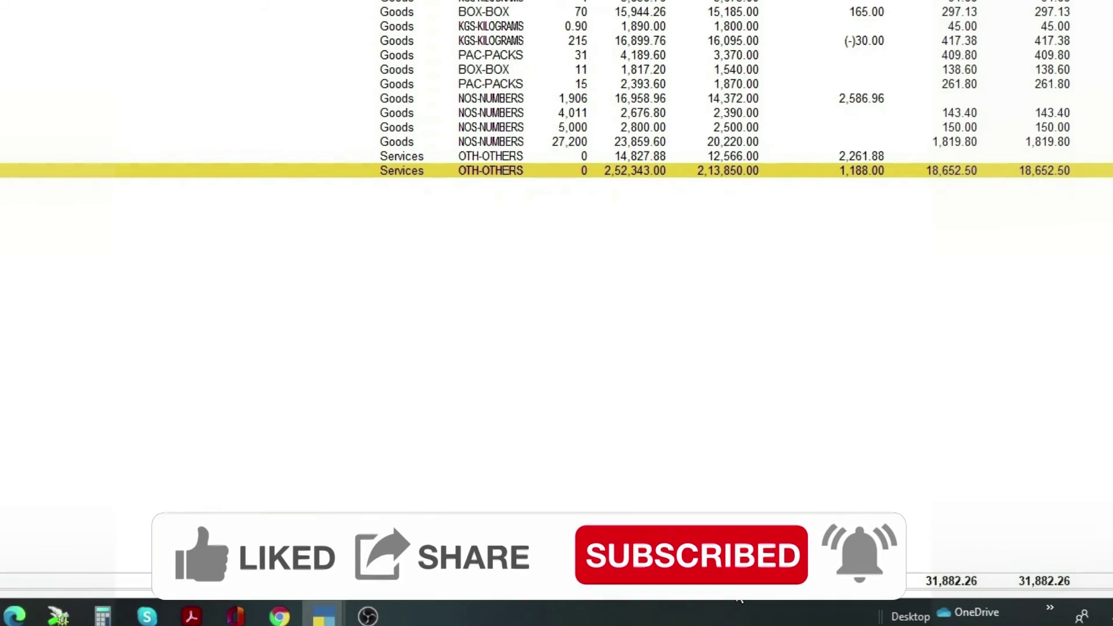
click(280, 616)
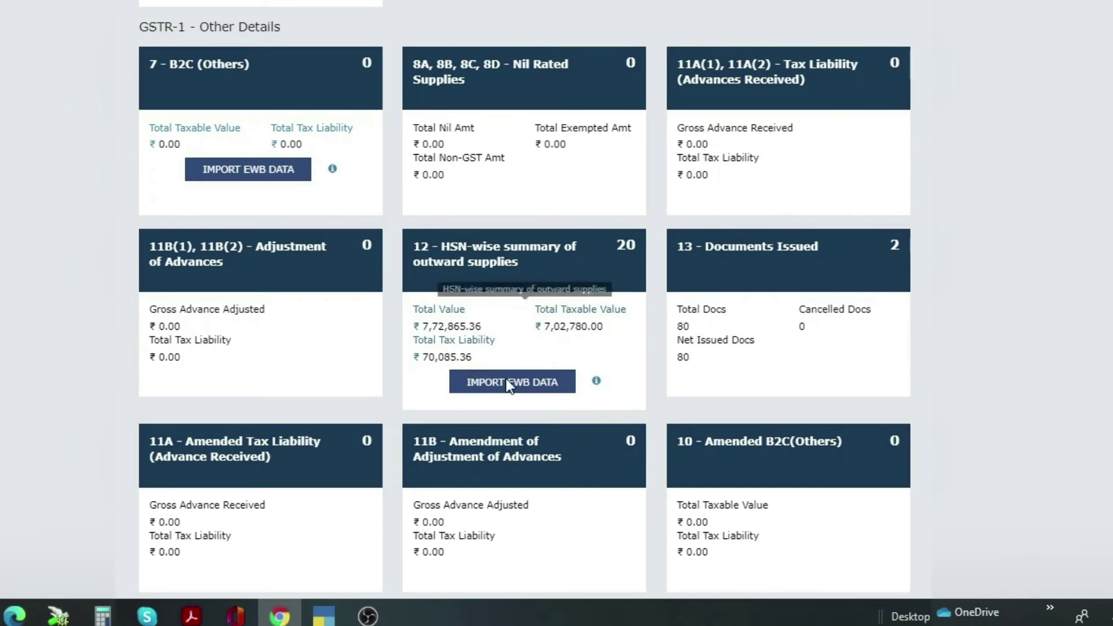
click(323, 616)
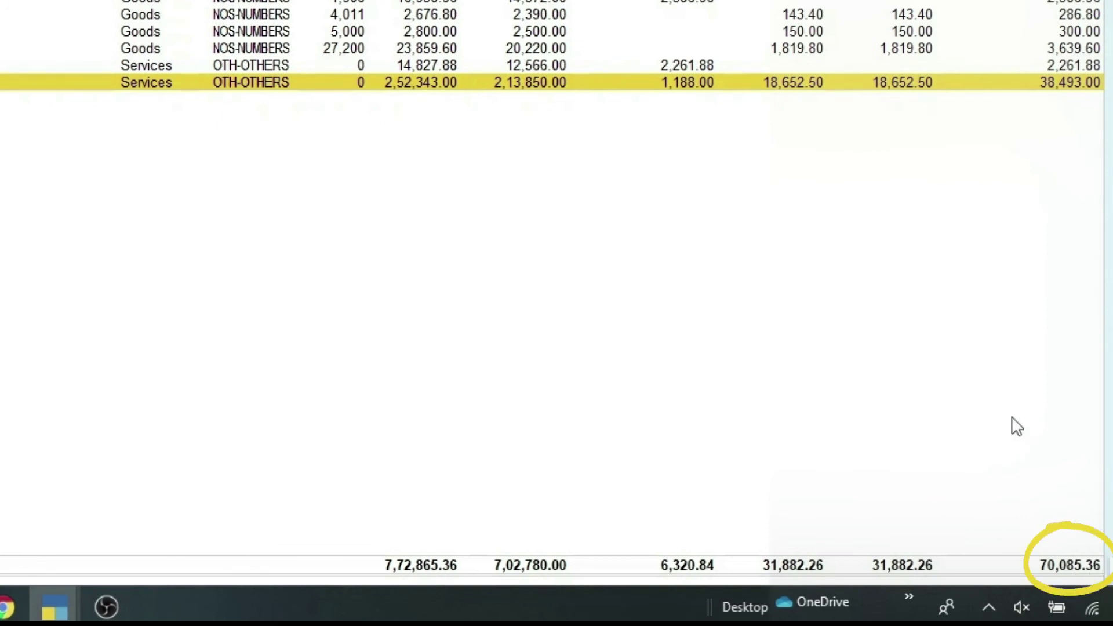
- Close the HSN/SAC Summary and open the Document Summary - 13 of the GSTR-1 report in TallyPrime
key(Escape)
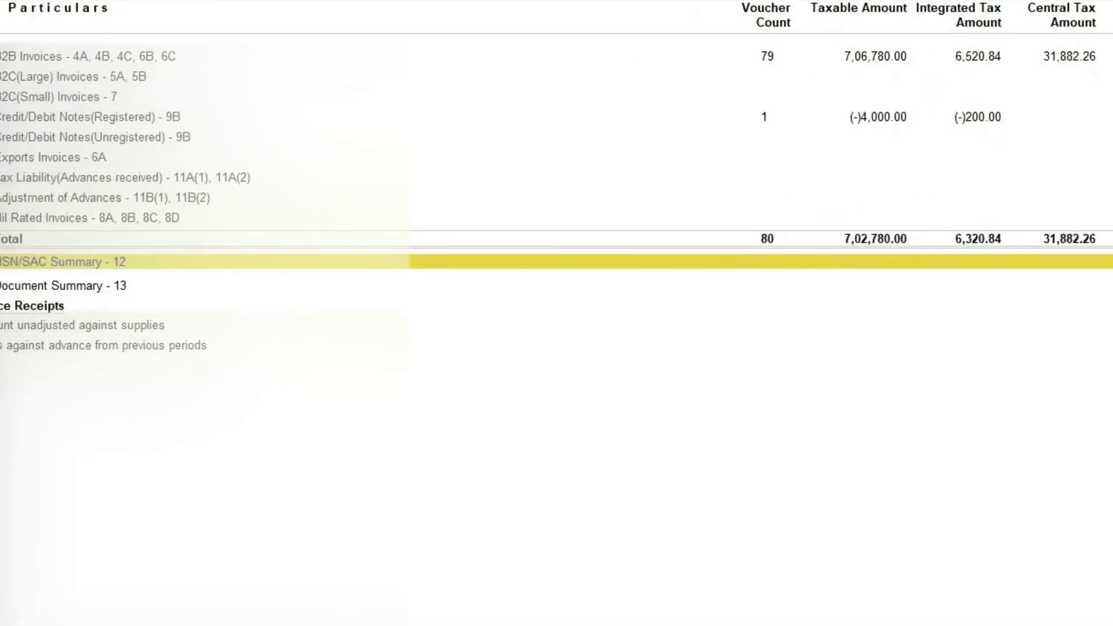
key(Down)
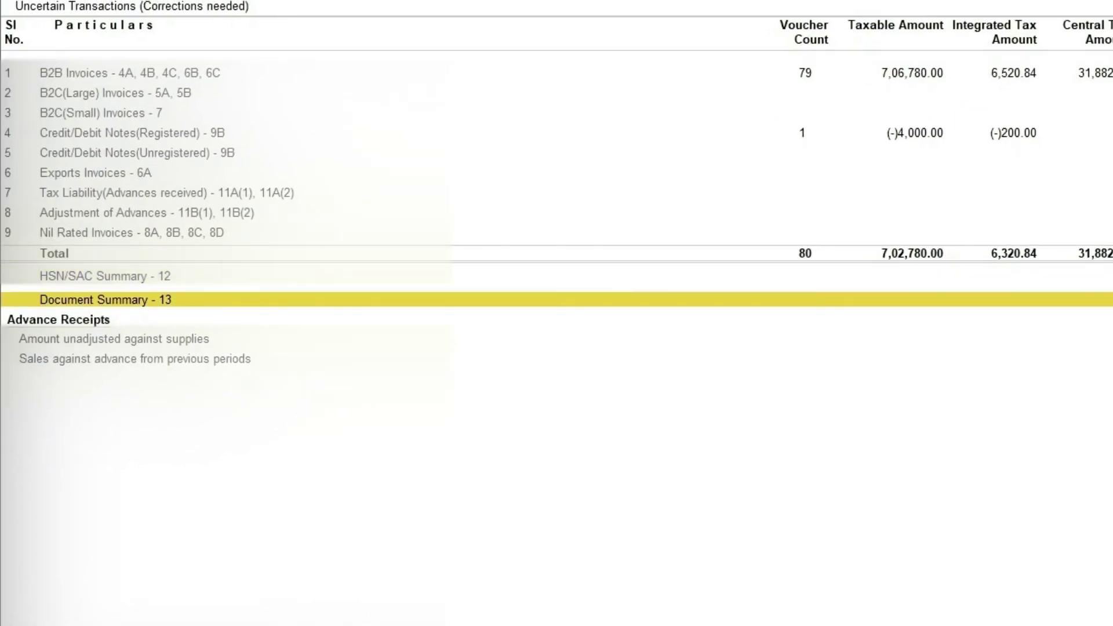
mouse_move(616, 625)
key(Return)
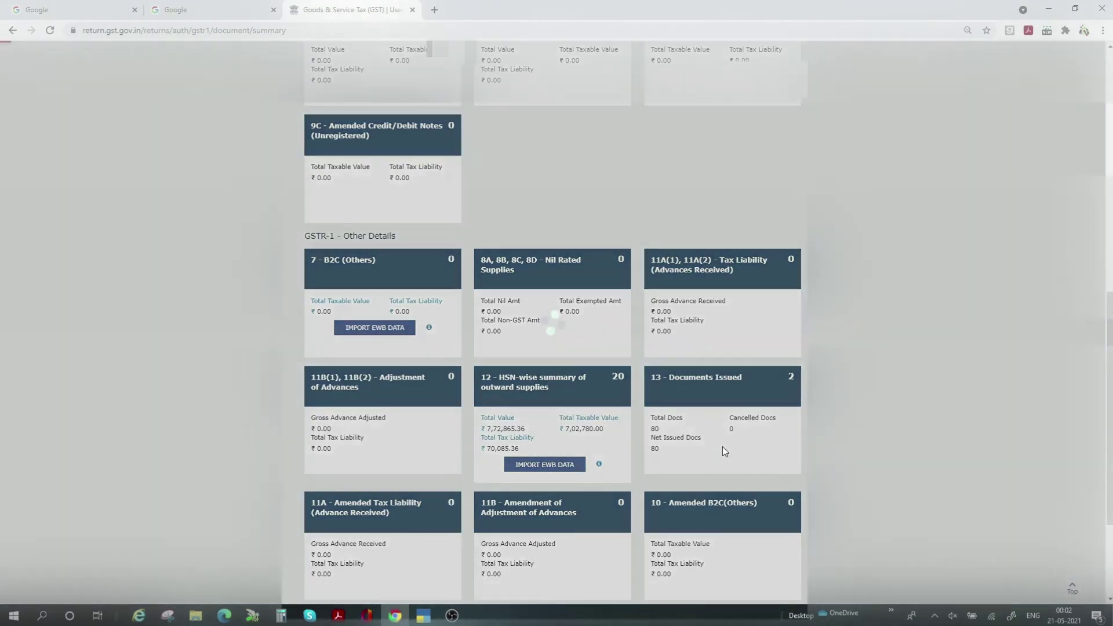
- Open Documents Issued on the GST portal, review the outward supply invoice and credit note series, and return to the GSTR-1 summary
click(723, 447)
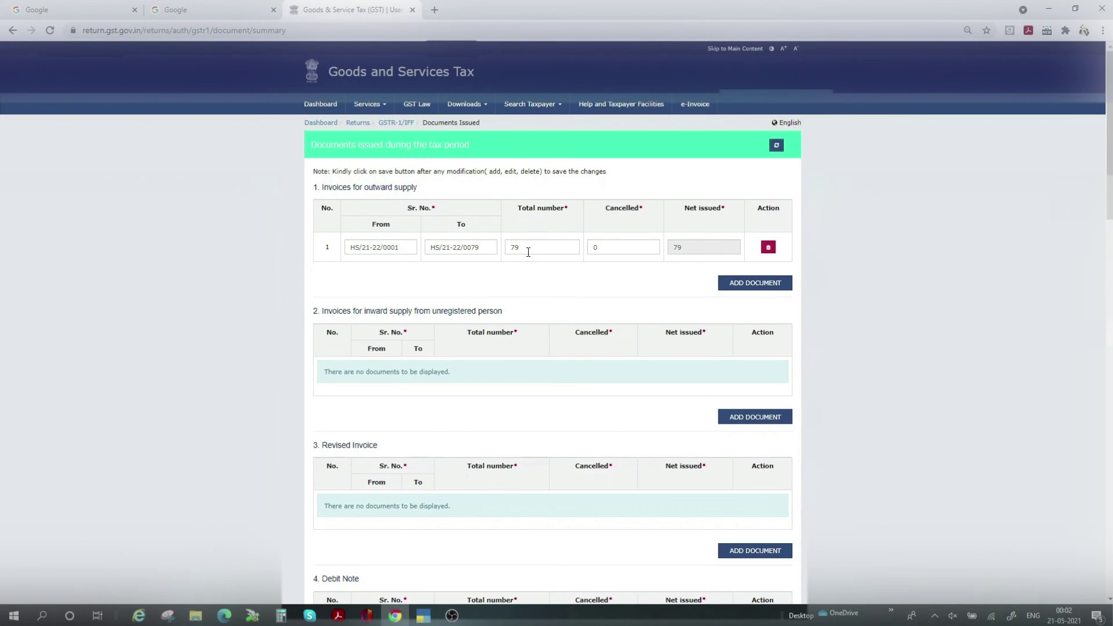
scroll(528, 432, down, 4)
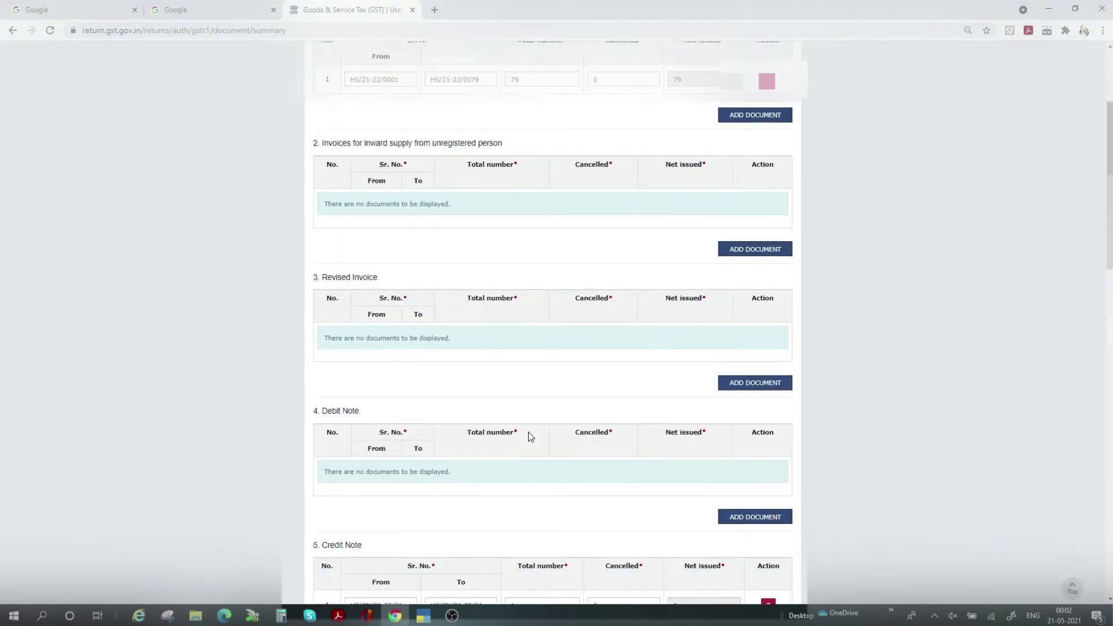
scroll(528, 432, down, 2)
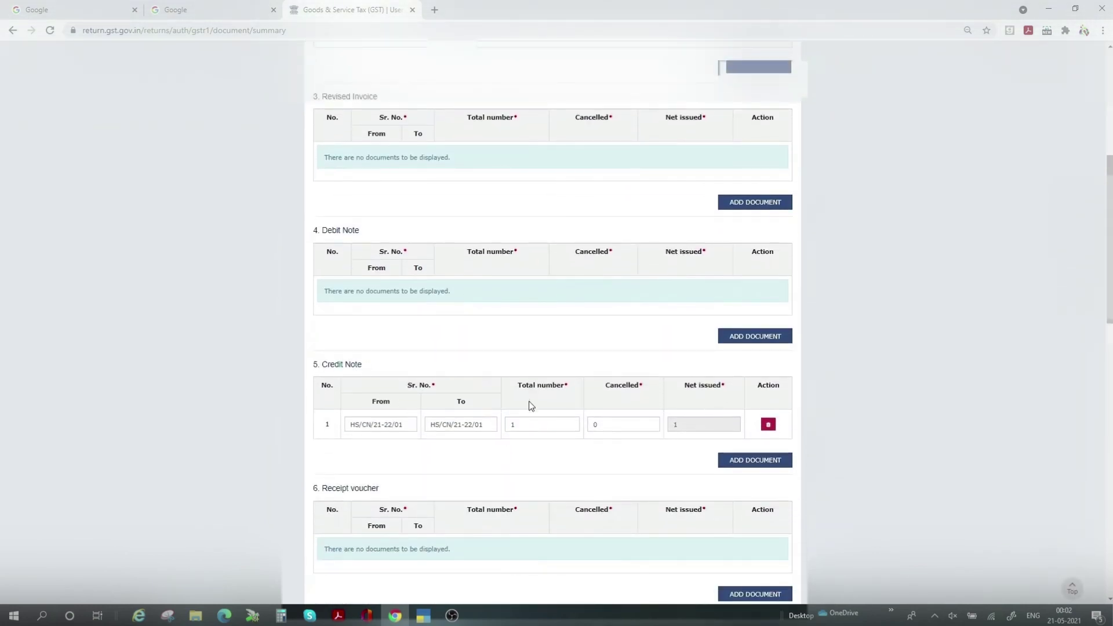
scroll(820, 435, down, 10)
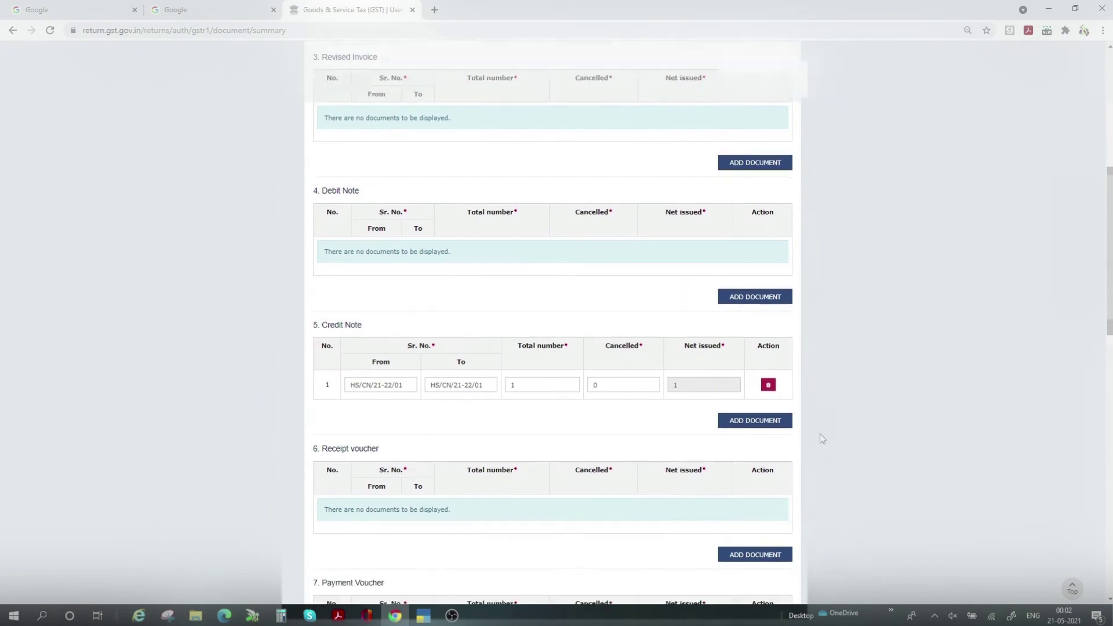
scroll(821, 445, down, 5)
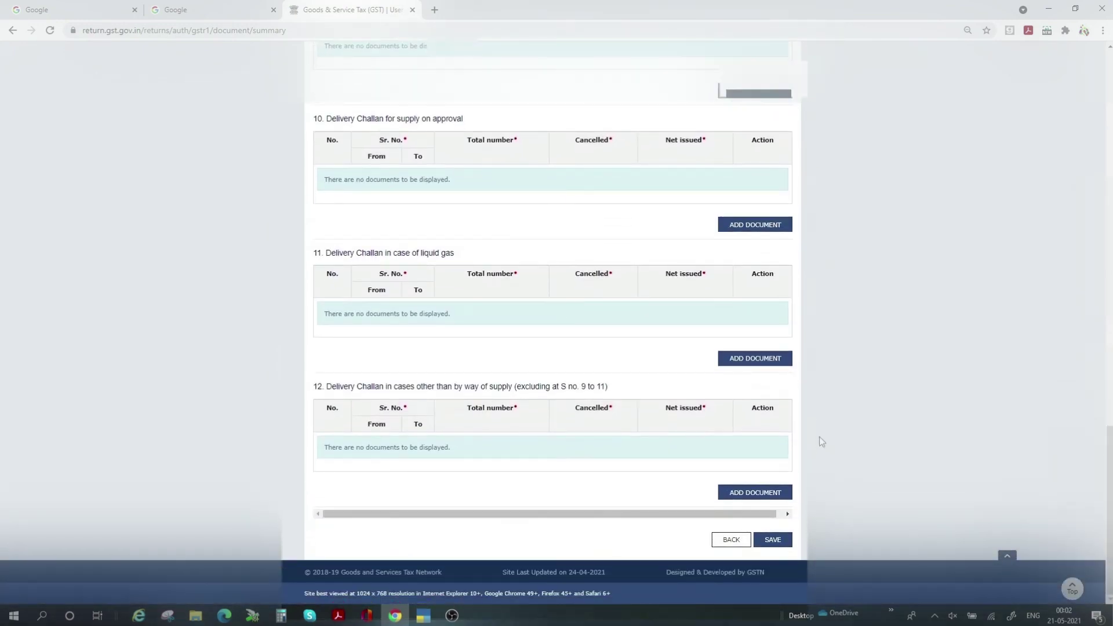
click(731, 540)
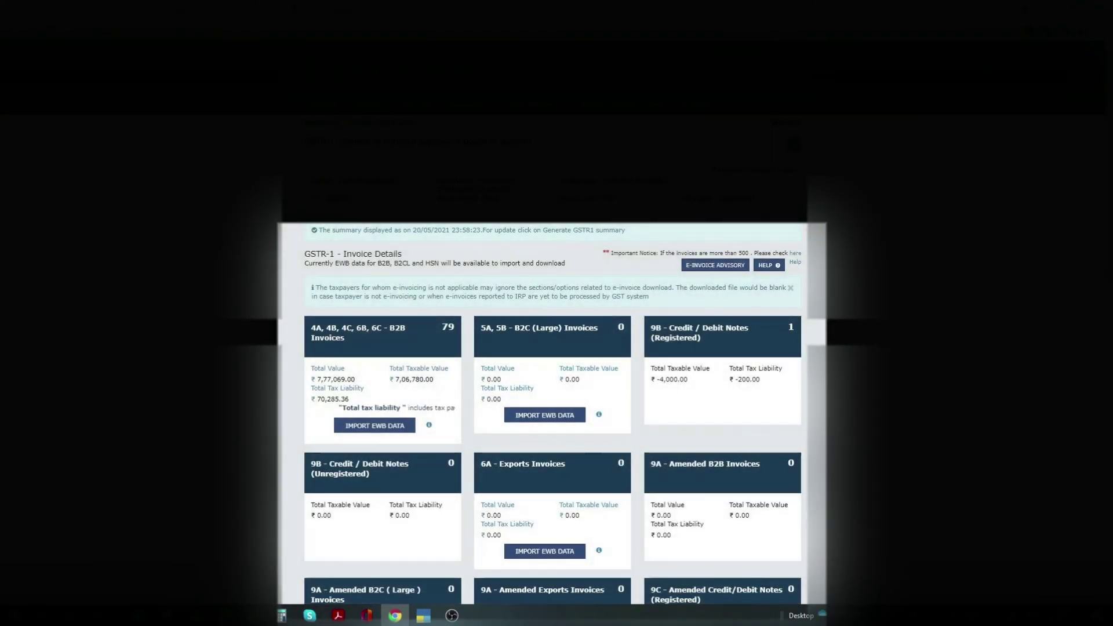
scroll(873, 506, down, 4)
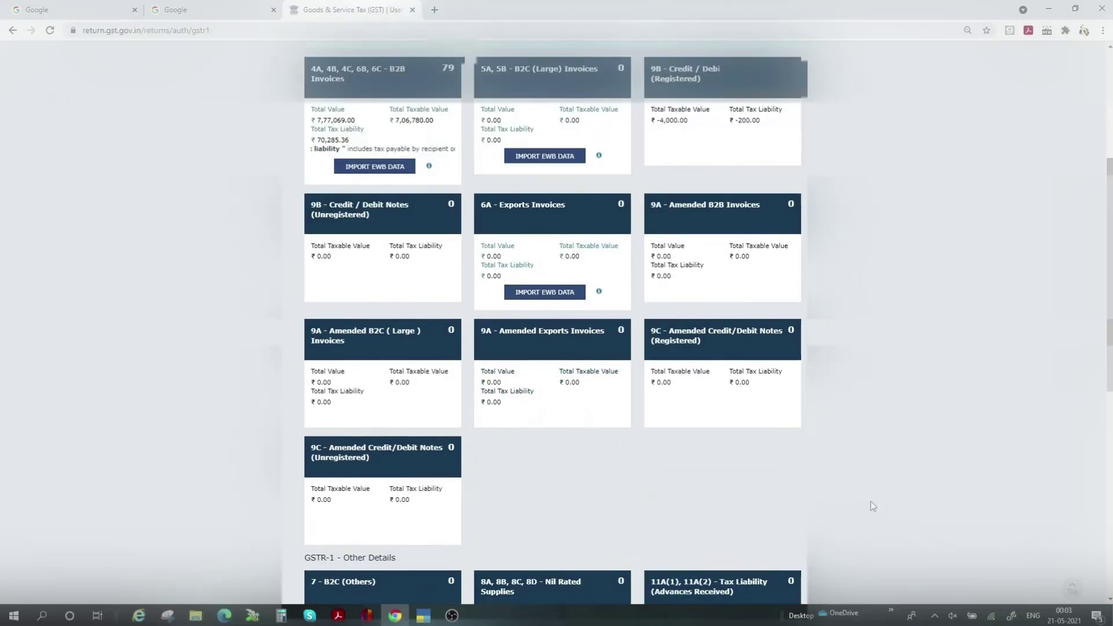
- Acknowledge that the GSTR-1 details have been reviewed and submit the return, agreeing to proceed with the submission
scroll(872, 506, down, 5)
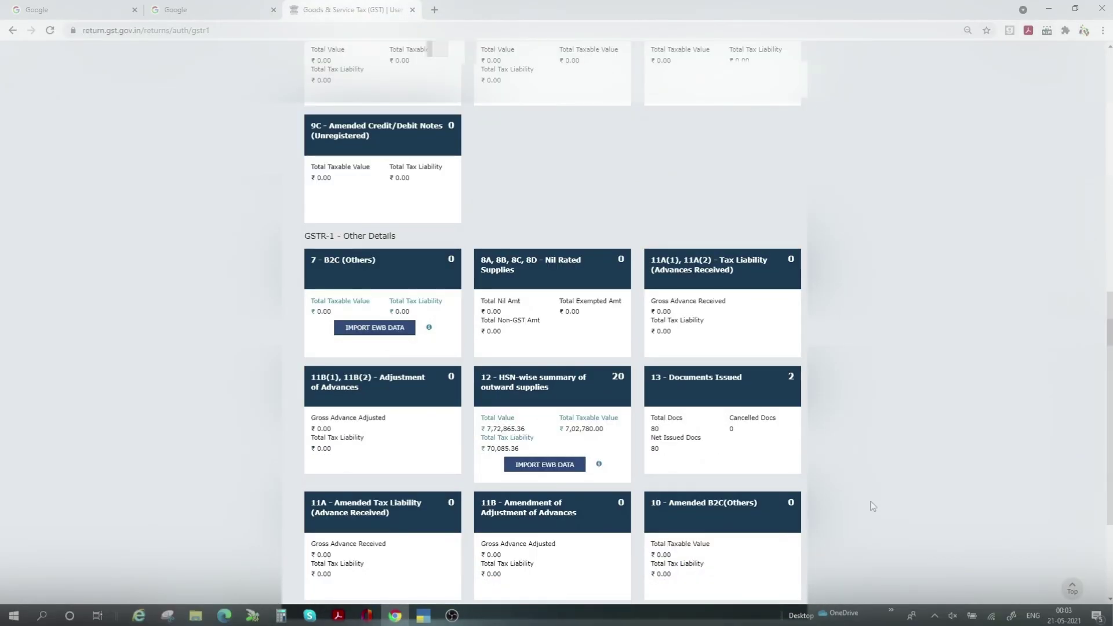
scroll(873, 507, down, 3)
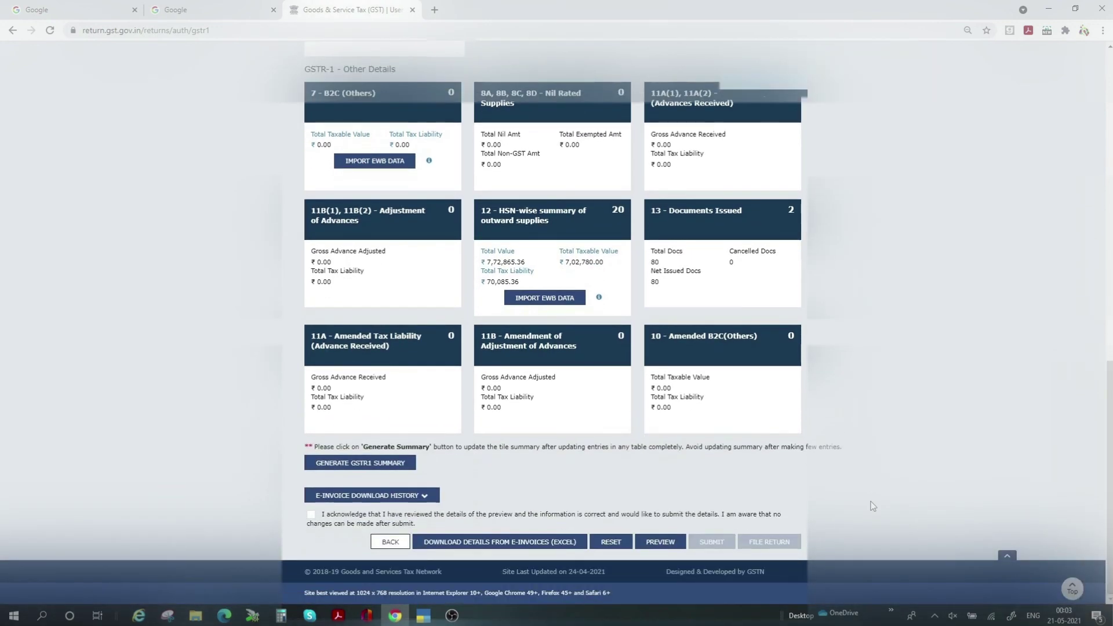
click(311, 517)
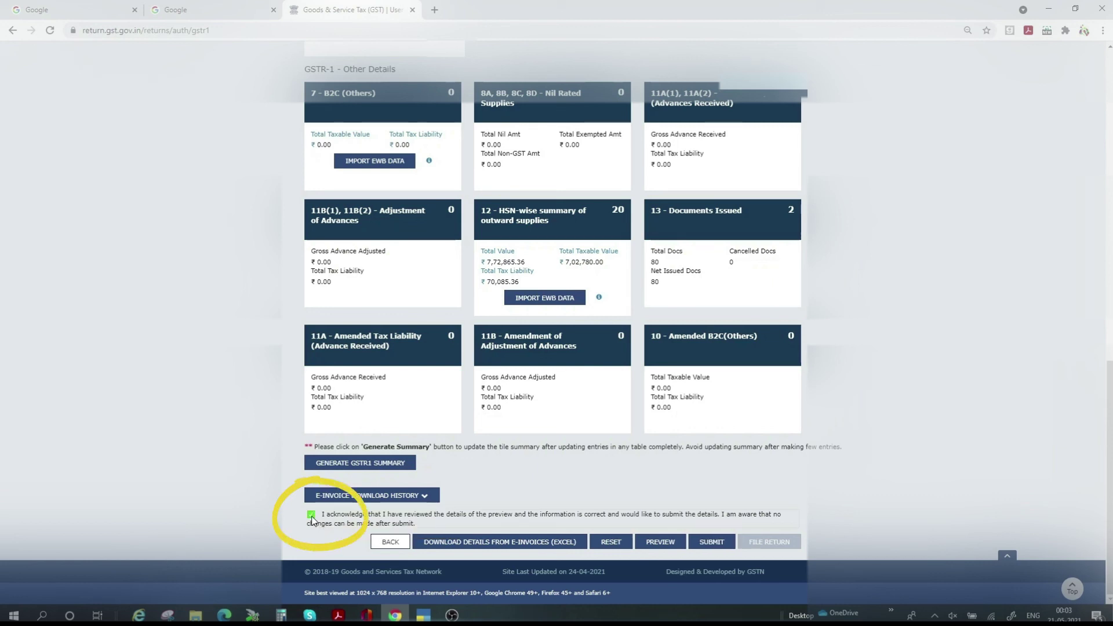
click(712, 543)
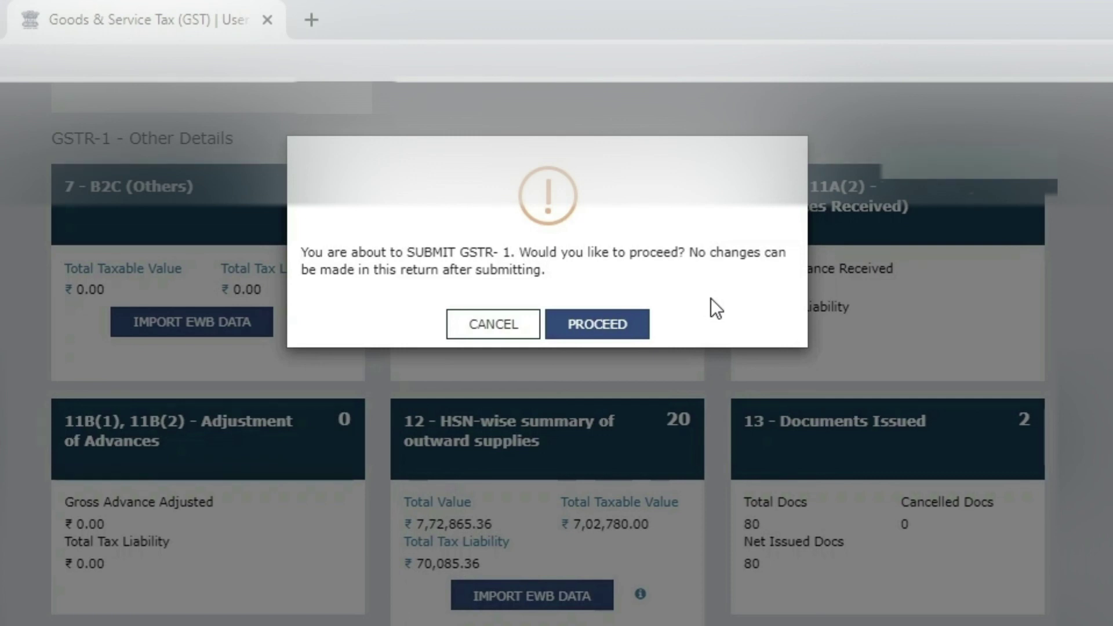
click(611, 330)
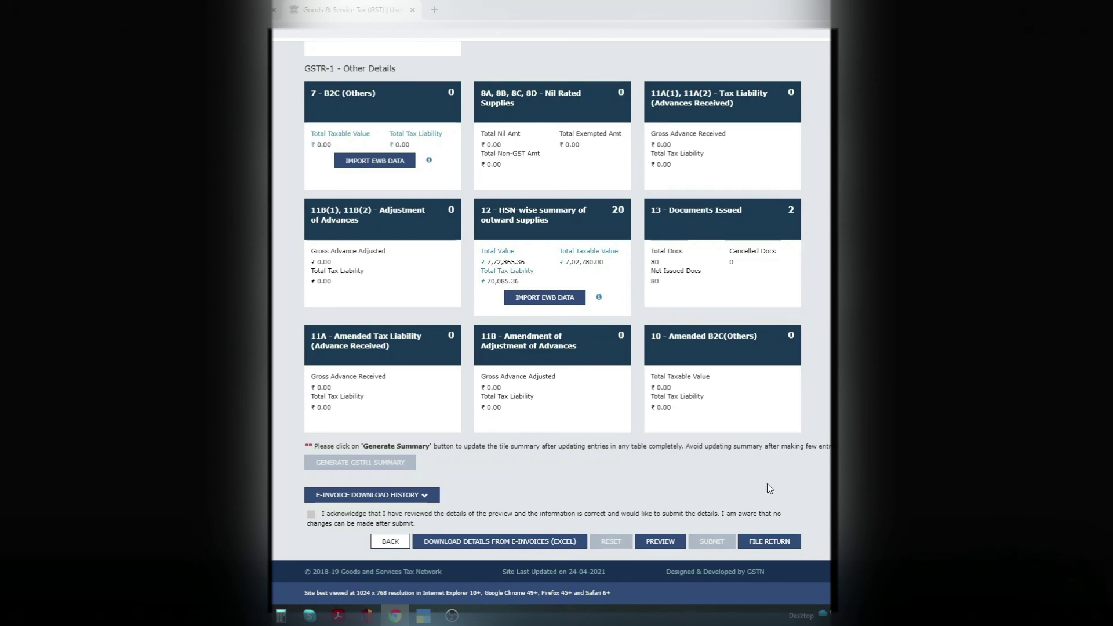
- Open the filing page of the submitted GSTR-1, accept the declaration and select the authorised signatory
click(781, 544)
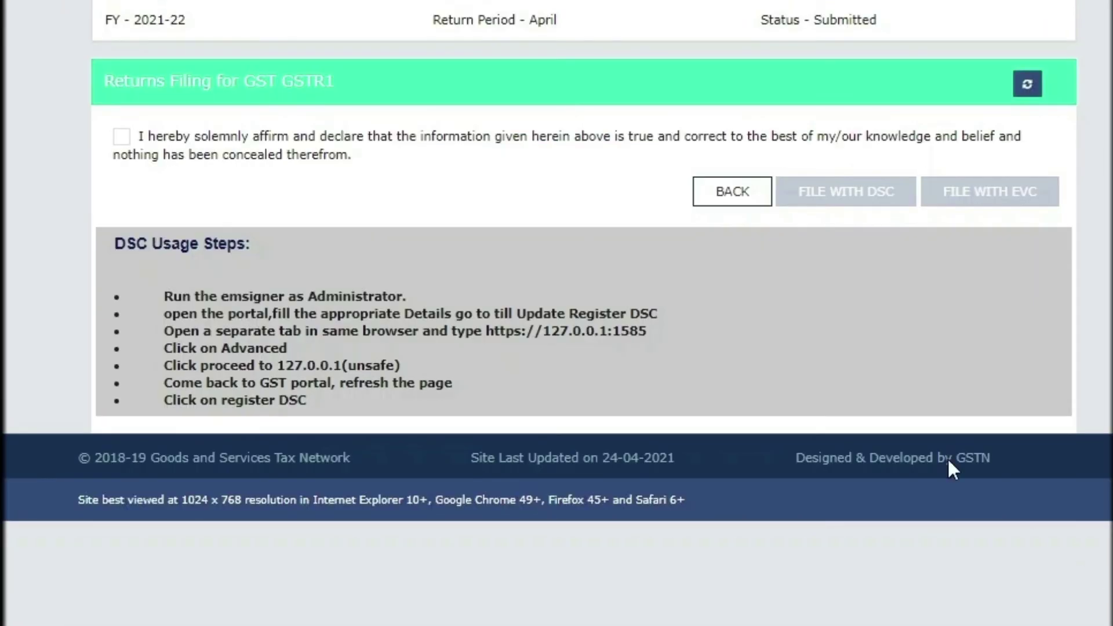
click(122, 140)
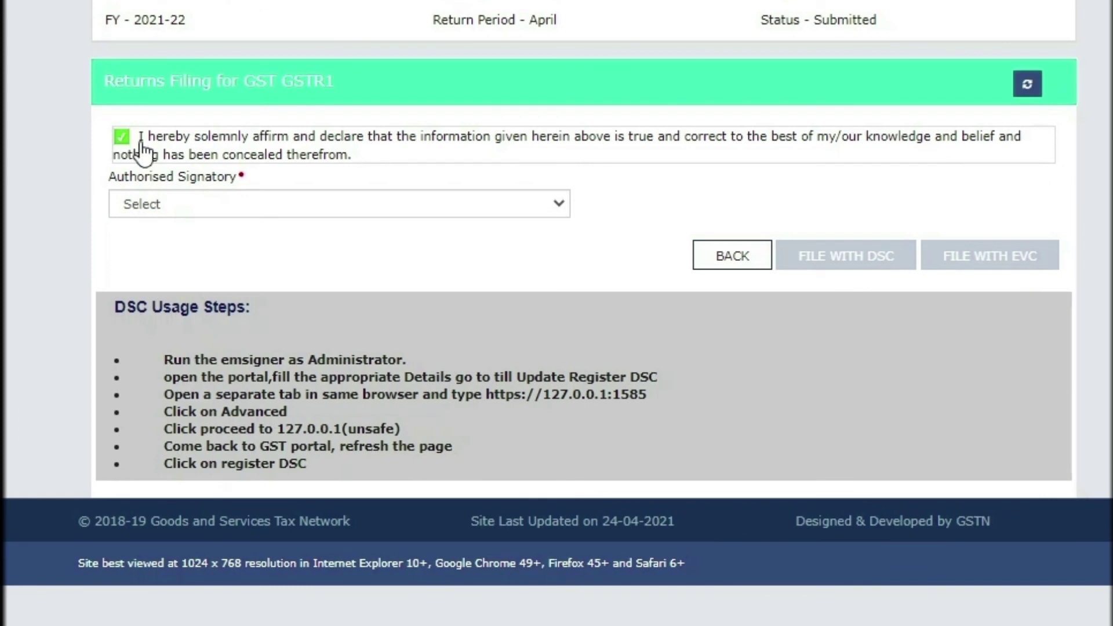
click(393, 200)
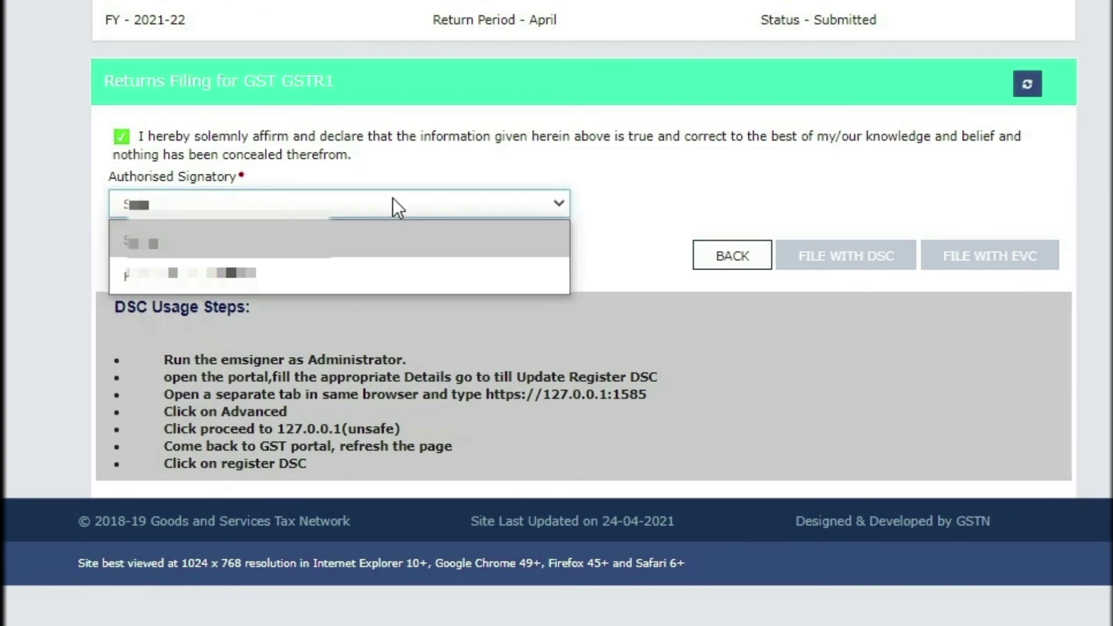
click(267, 284)
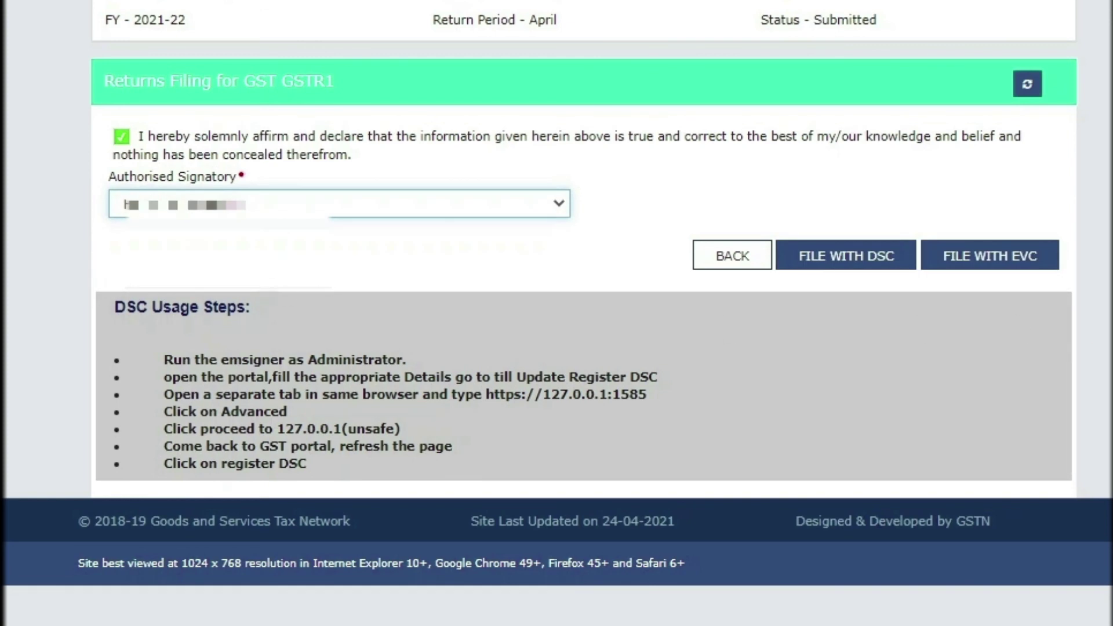
- File GSTR-1 with DSC, agreeing to proceed, and start signing with the Capricorn CA 2014 certificate
click(857, 256)
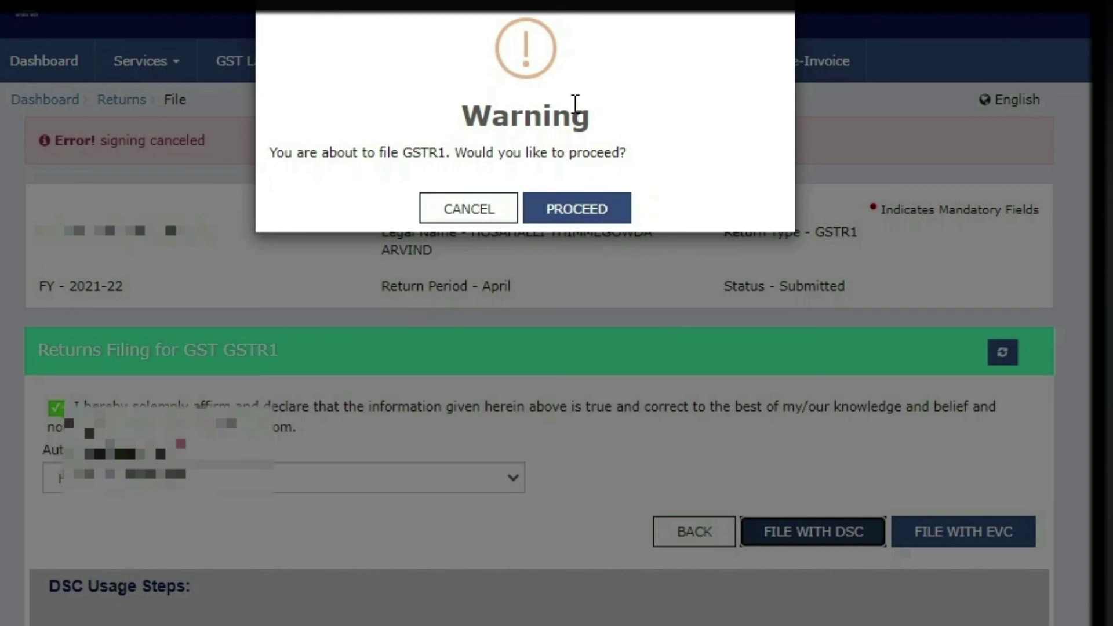
click(591, 213)
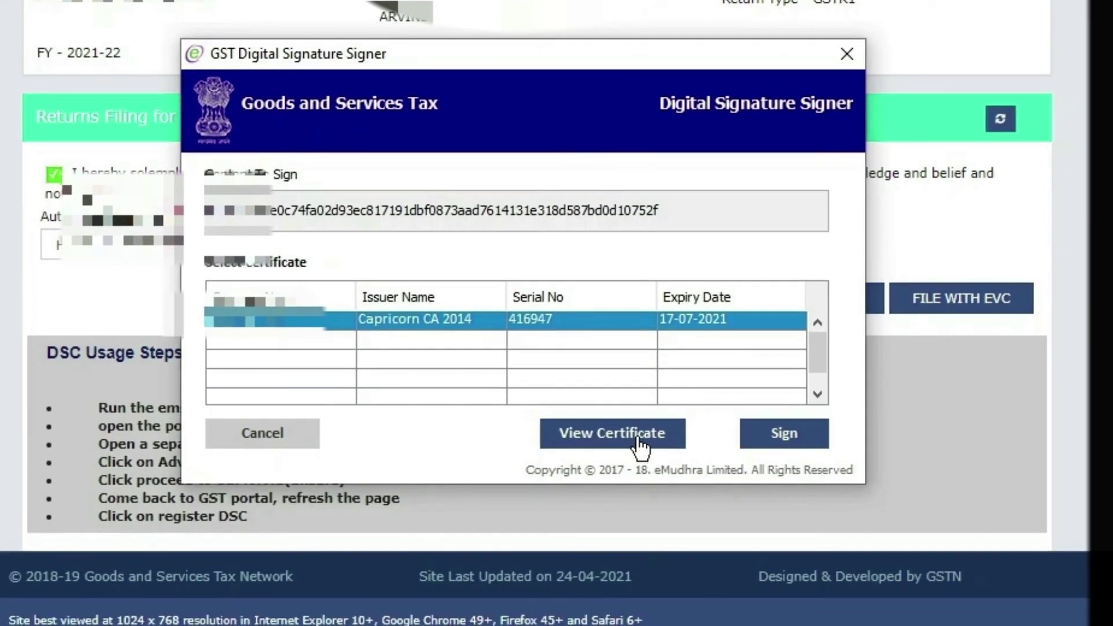
click(784, 443)
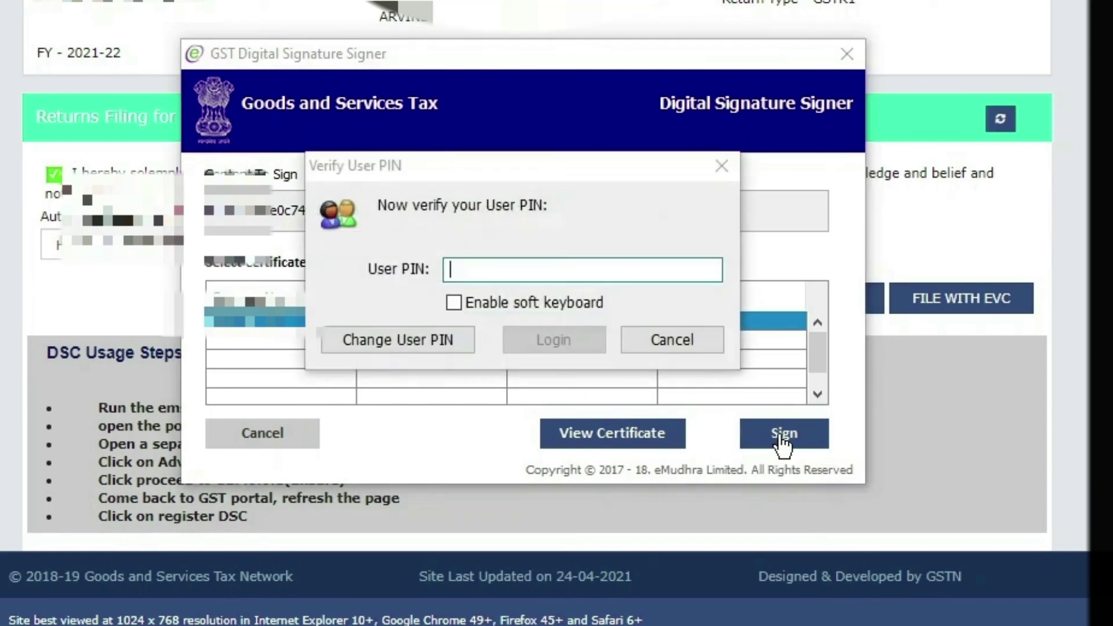